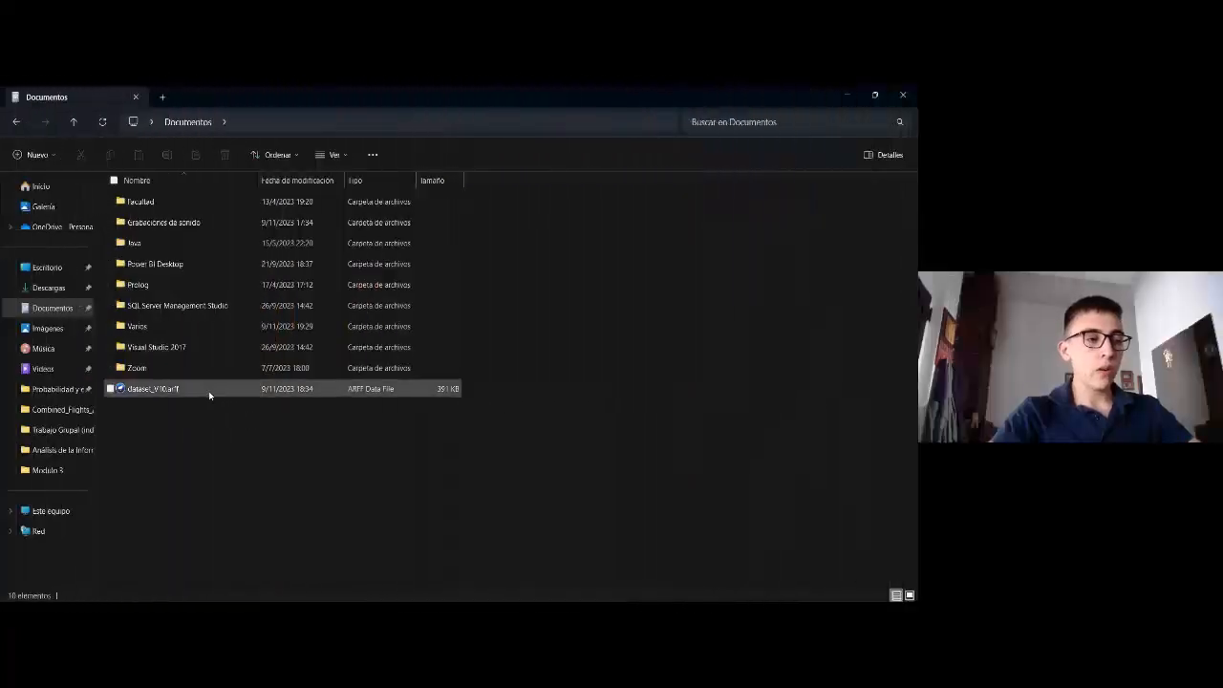
- Open dataset_V10.arff from the Documentos folder with Bloc de notas and maximize its window
click(209, 395)
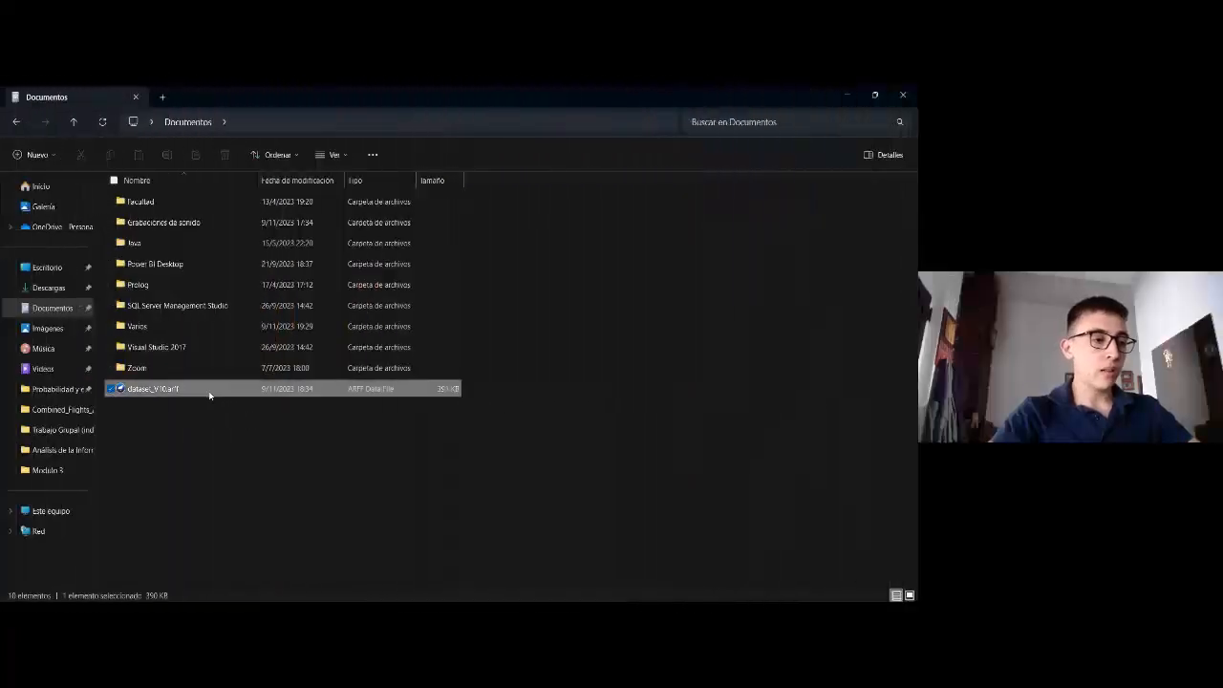
right_click(213, 392)
mouse_move(369, 224)
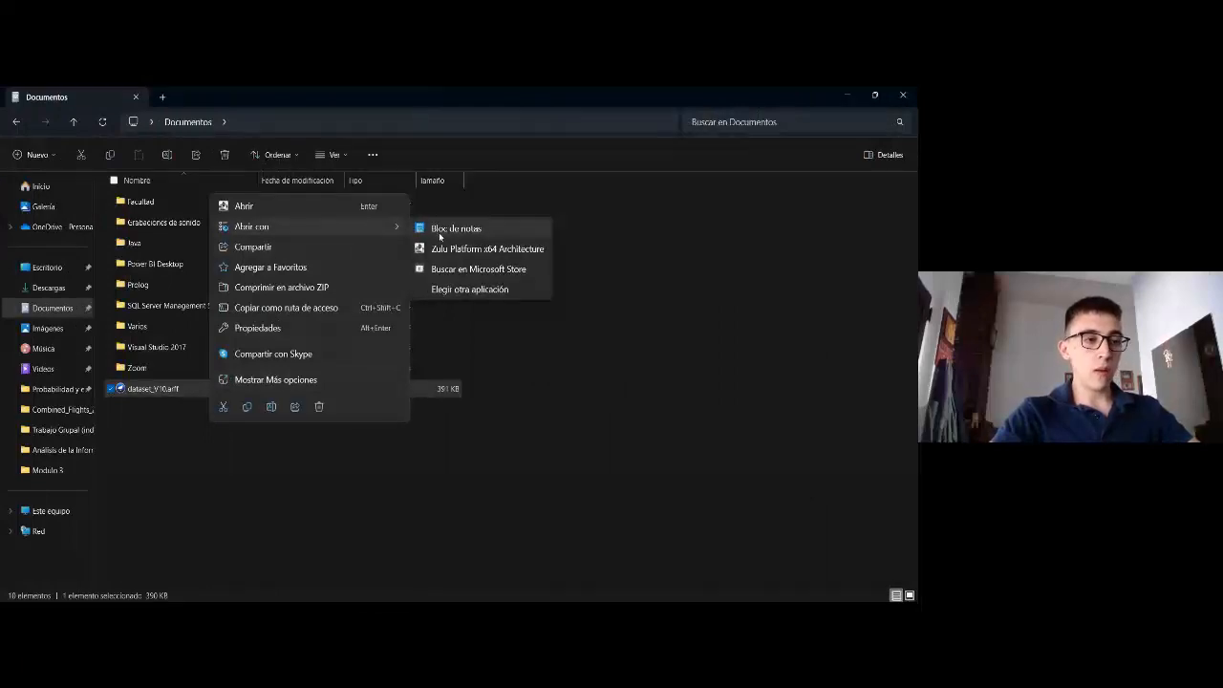
click(440, 237)
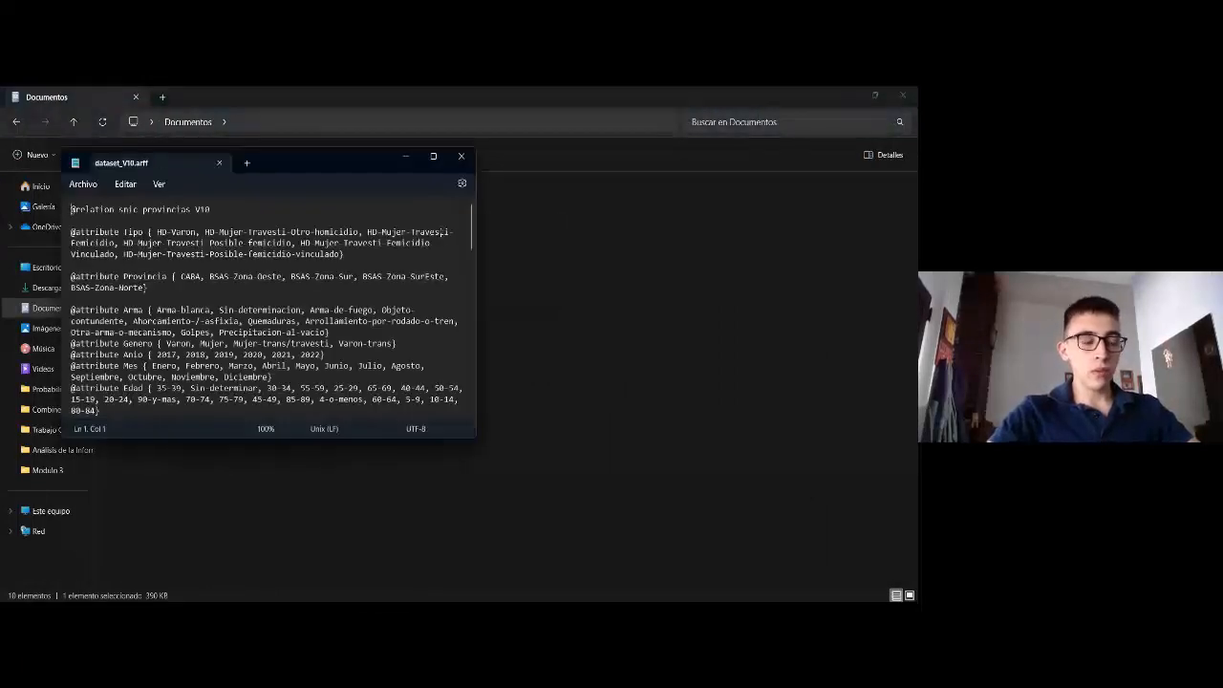
key(super+Up)
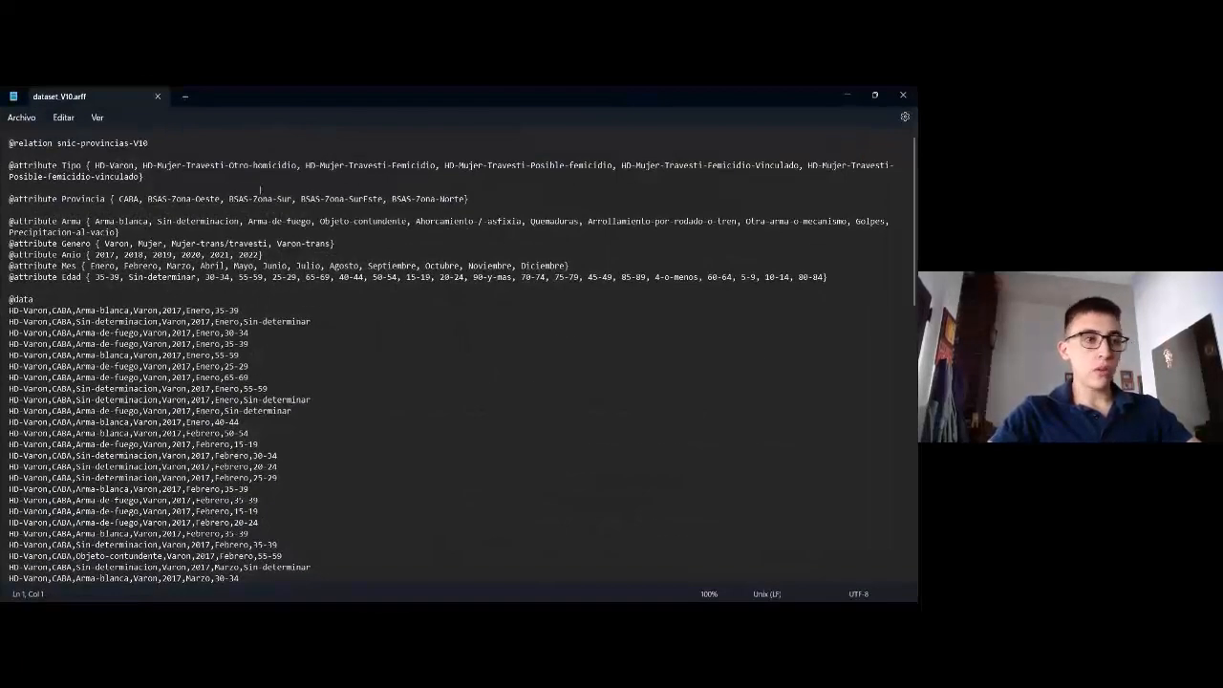
click(86, 166)
drag(86, 166, 11, 167)
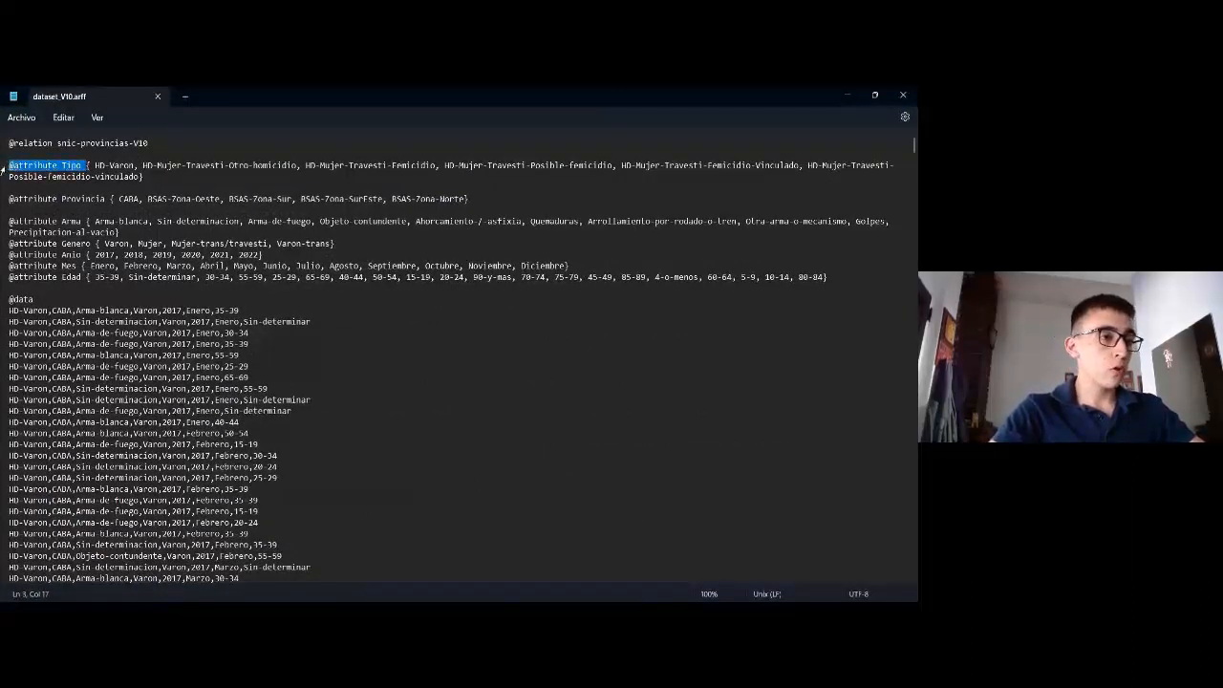
click(75, 176)
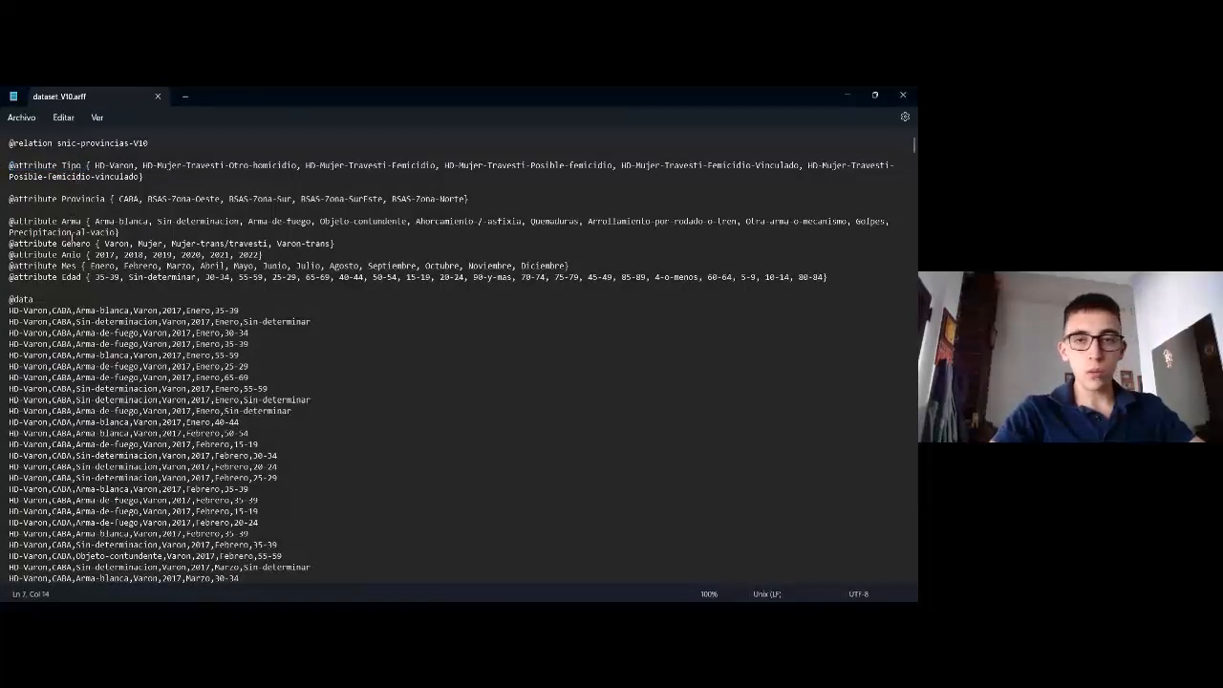
drag(61, 255, 82, 290)
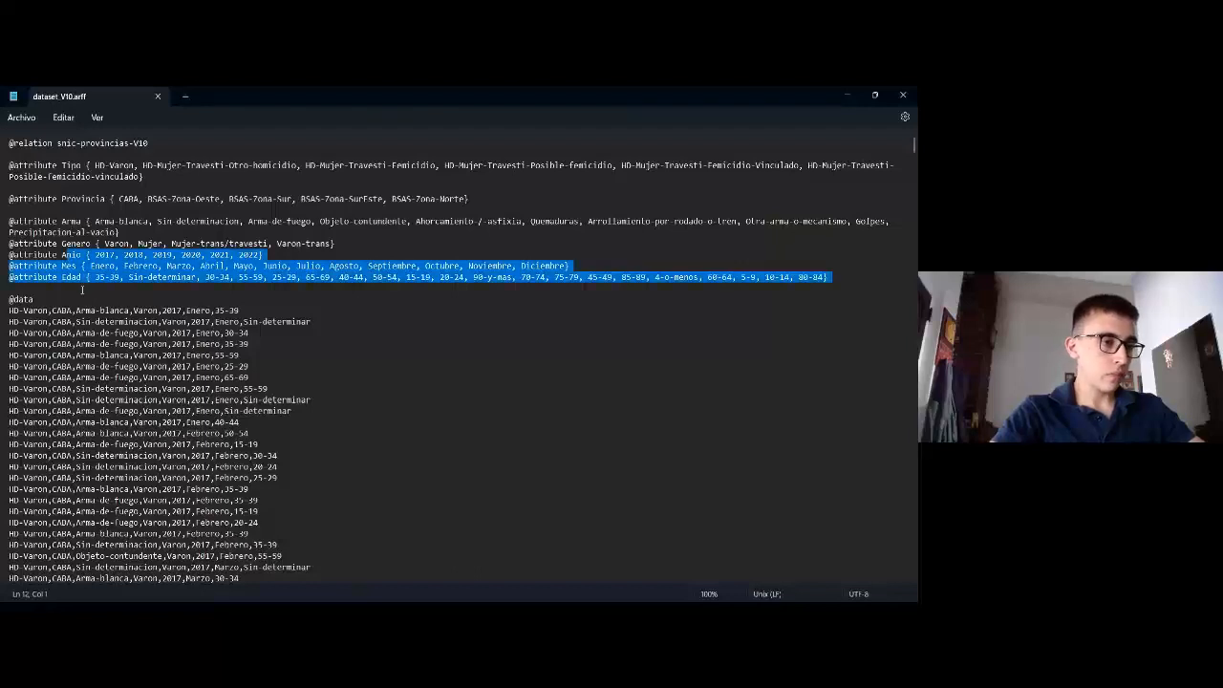
click(84, 287)
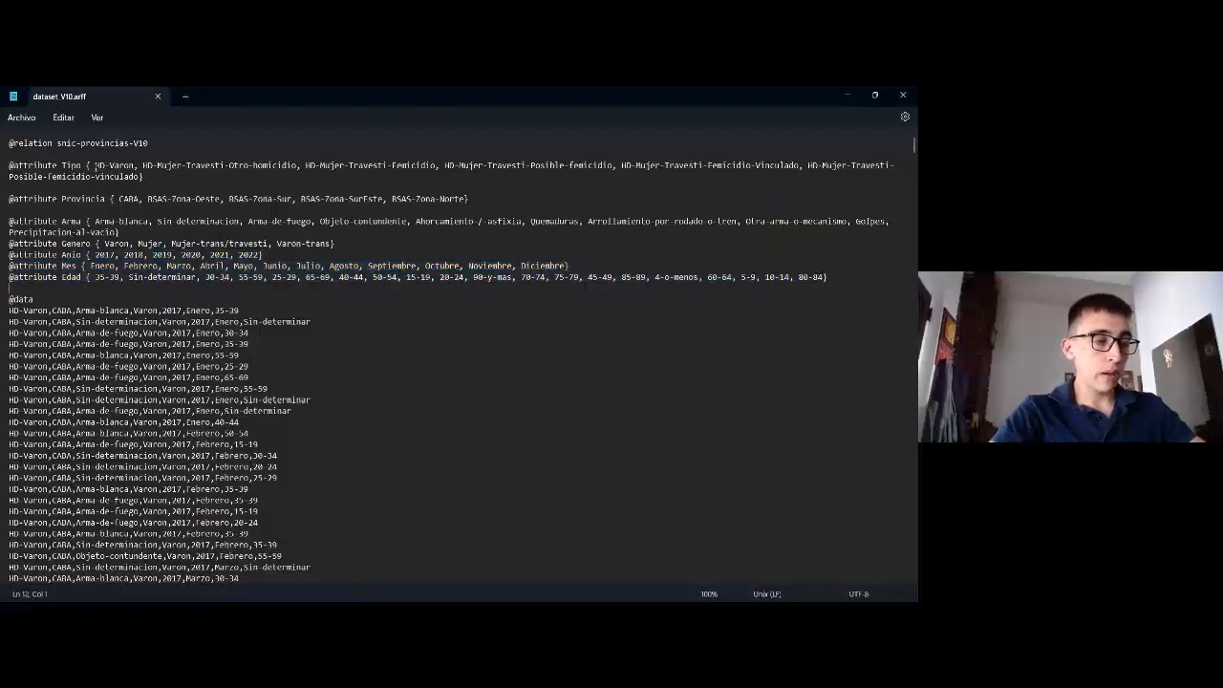
drag(96, 165, 137, 176)
click(142, 177)
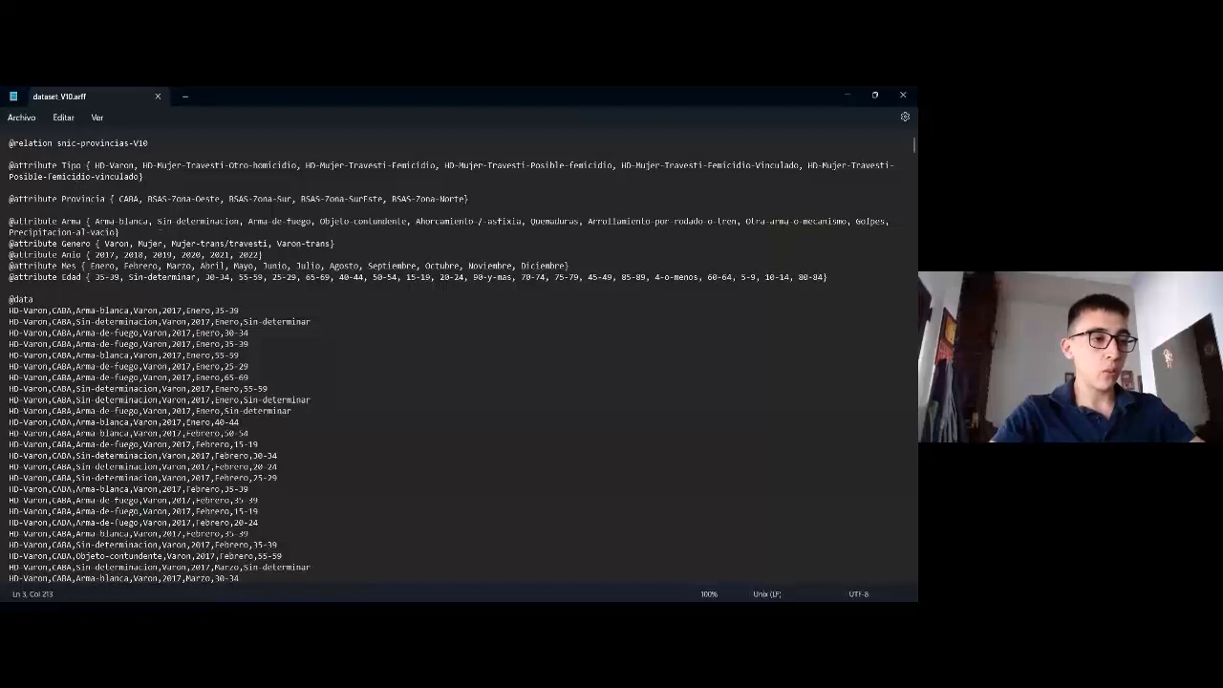
drag(110, 313, 253, 545)
click(253, 545)
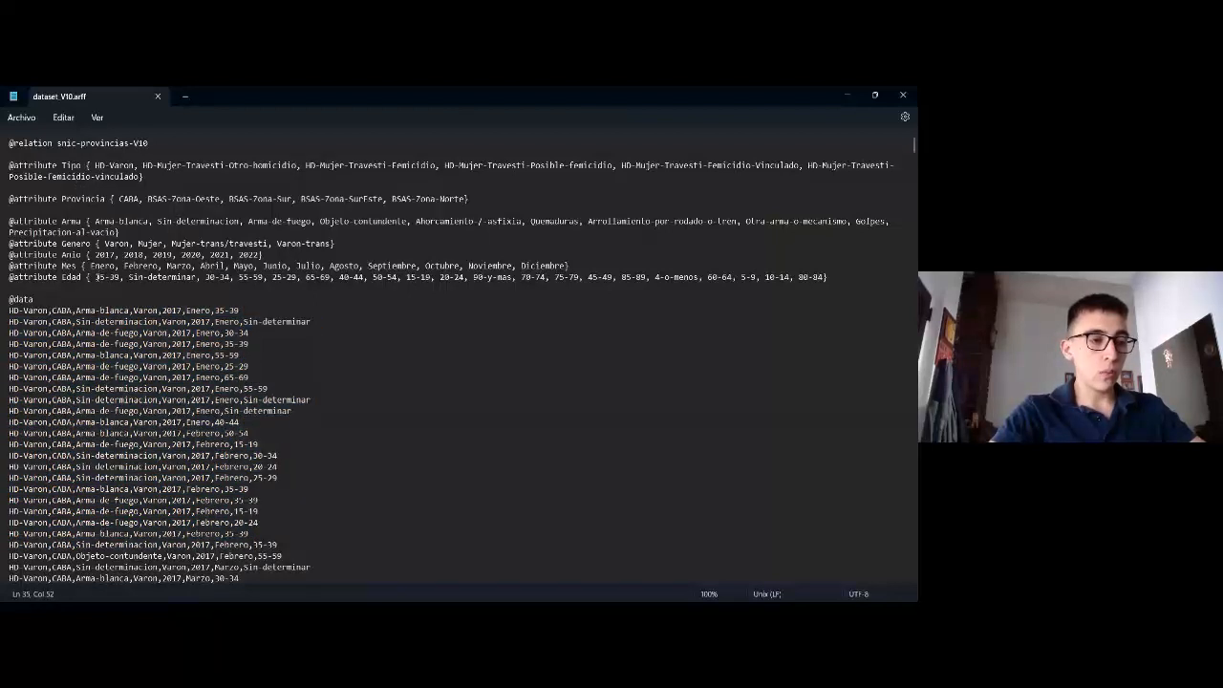
drag(97, 277, 307, 279)
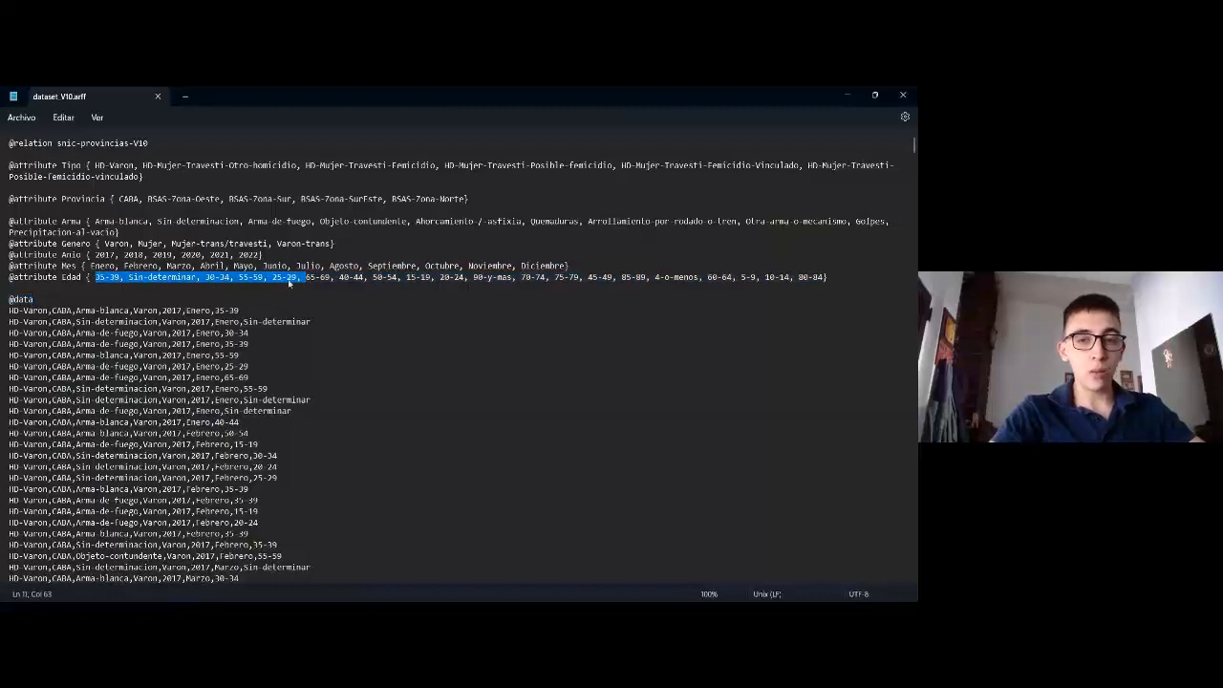
drag(63, 302, 5, 302)
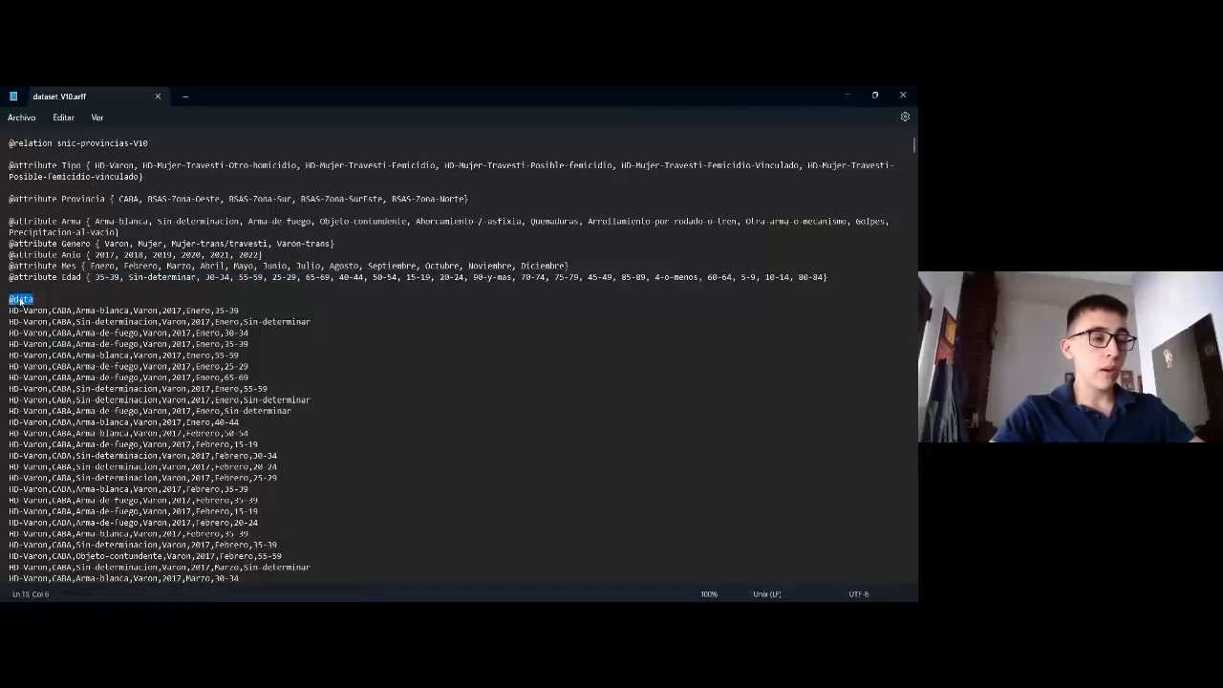
click(21, 301)
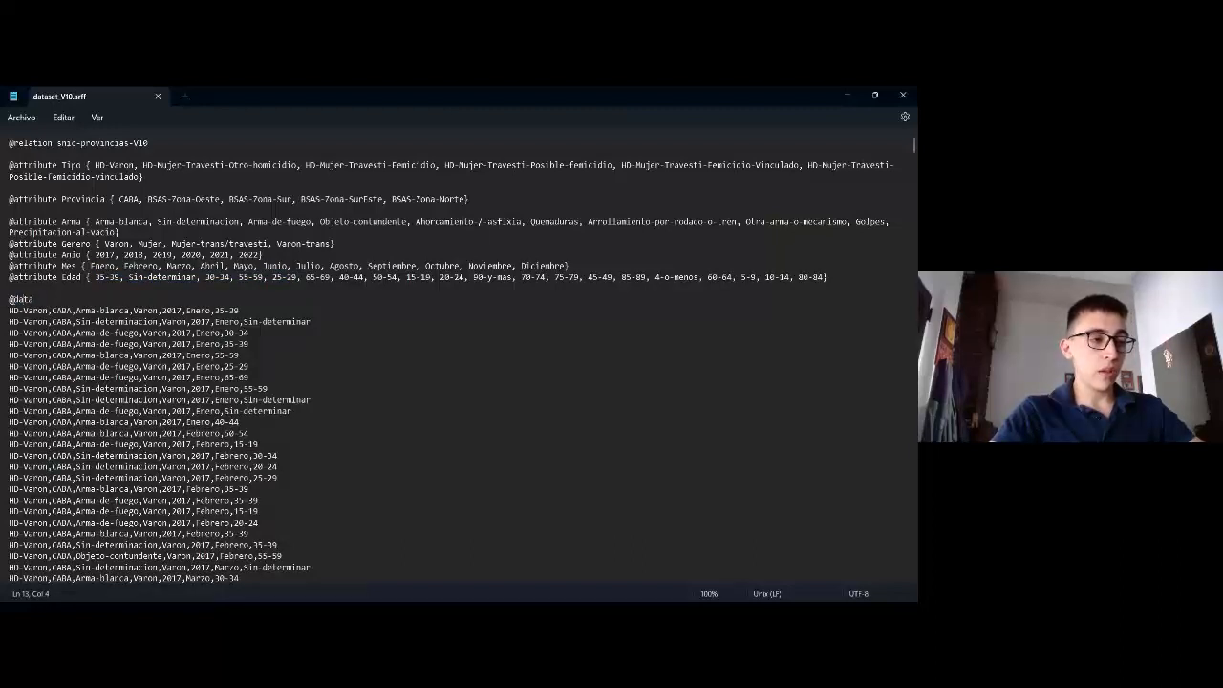
drag(23, 311, 145, 365)
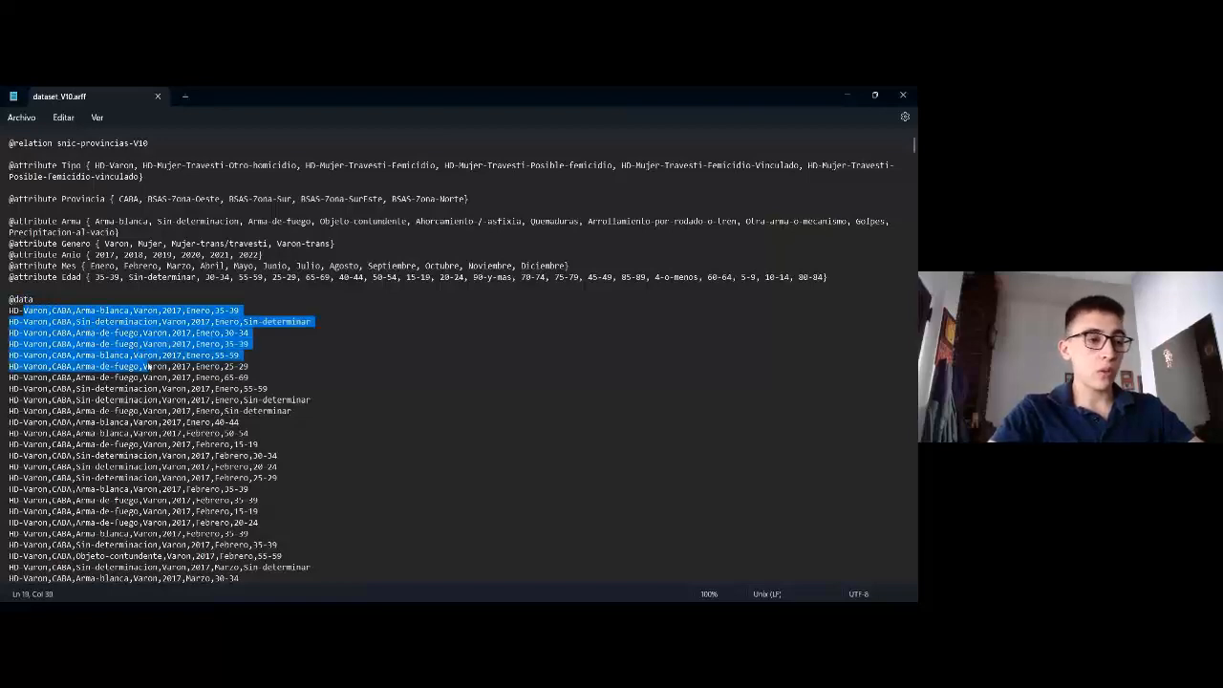
click(13, 311)
scroll(13, 311, down, 4)
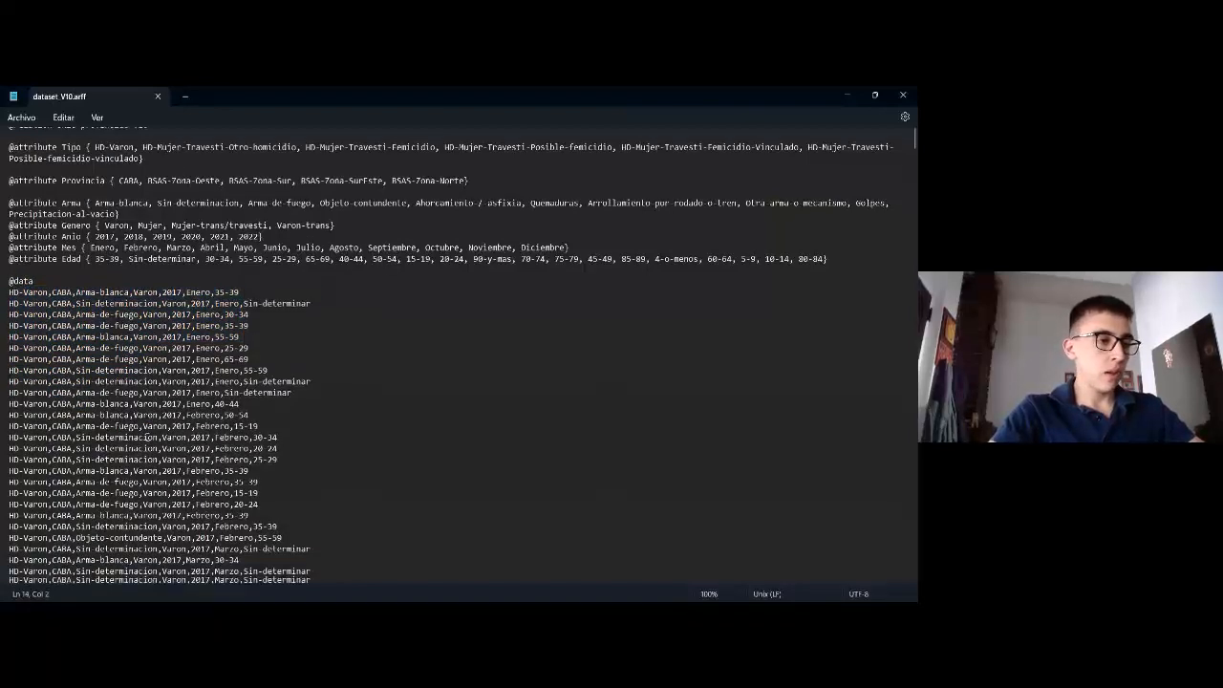
scroll(153, 443, down, 3)
scroll(153, 444, up, 8)
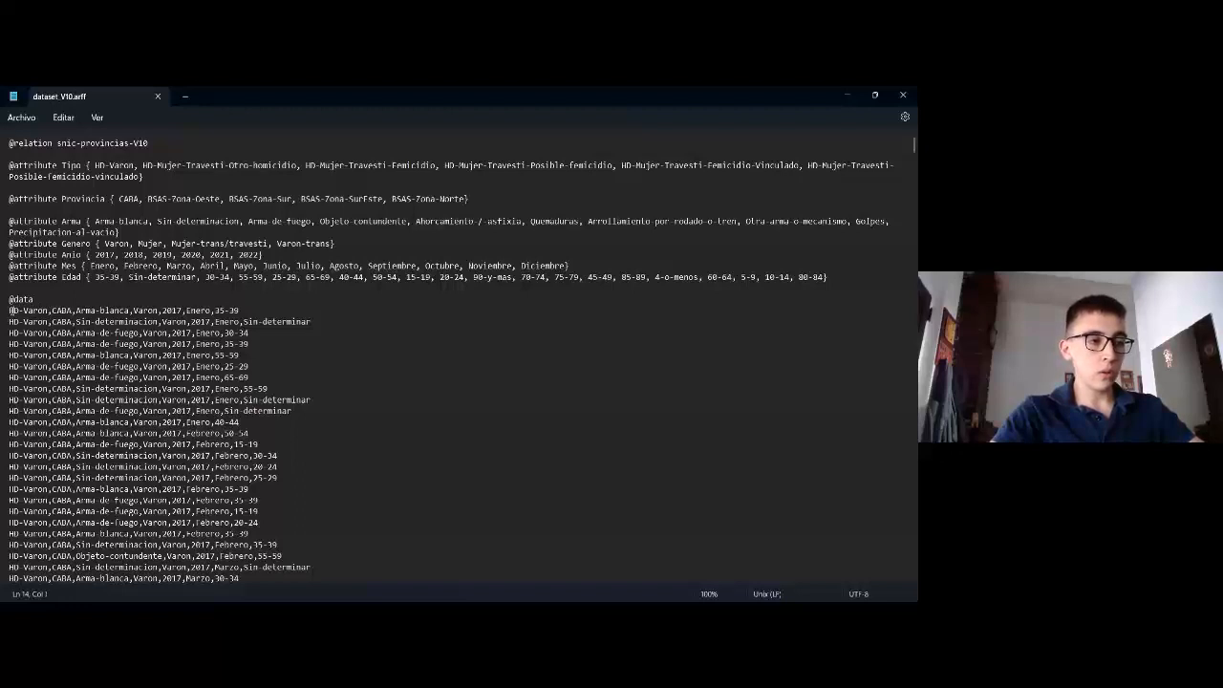
- Compare the first record's values with the order of the attribute declarations, starting with Tipo, Provincia and Arma
drag(12, 311, 157, 322)
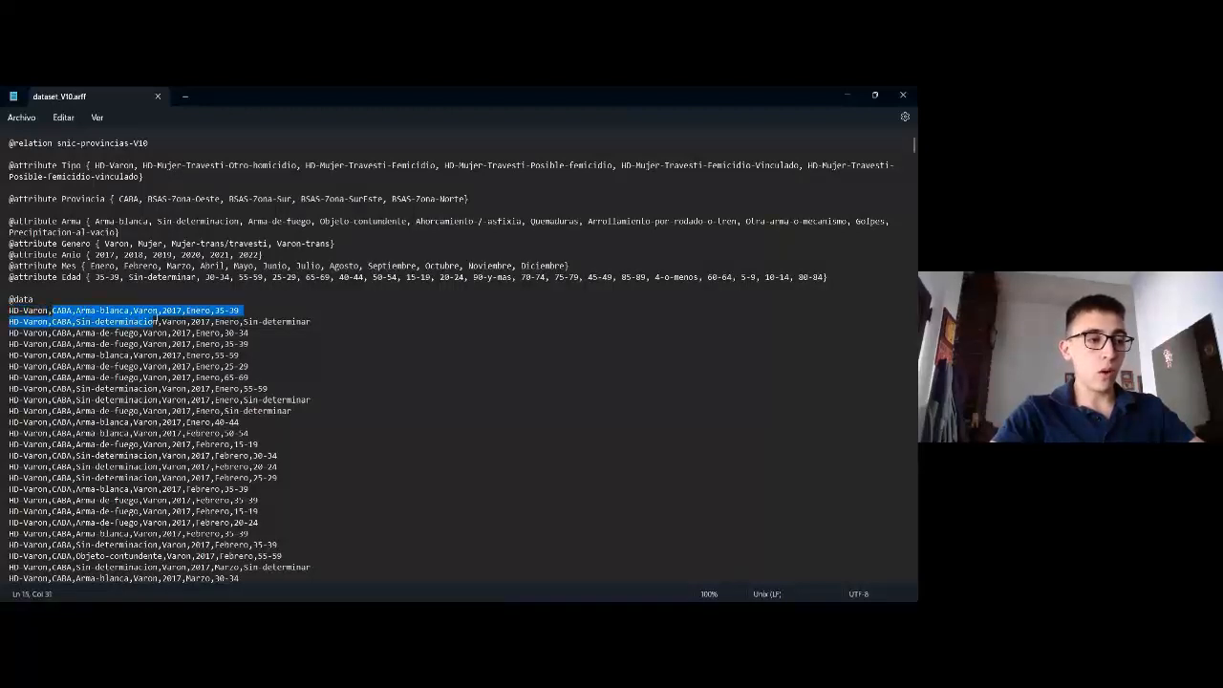
click(71, 311)
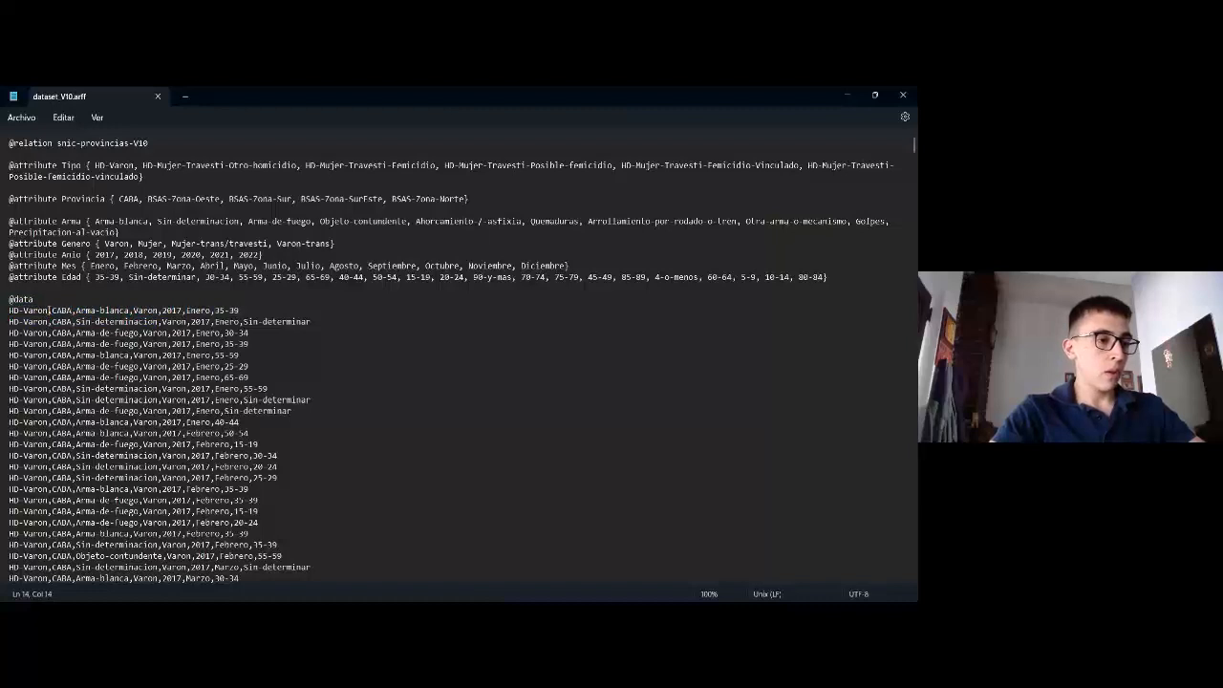
drag(48, 311, 8, 310)
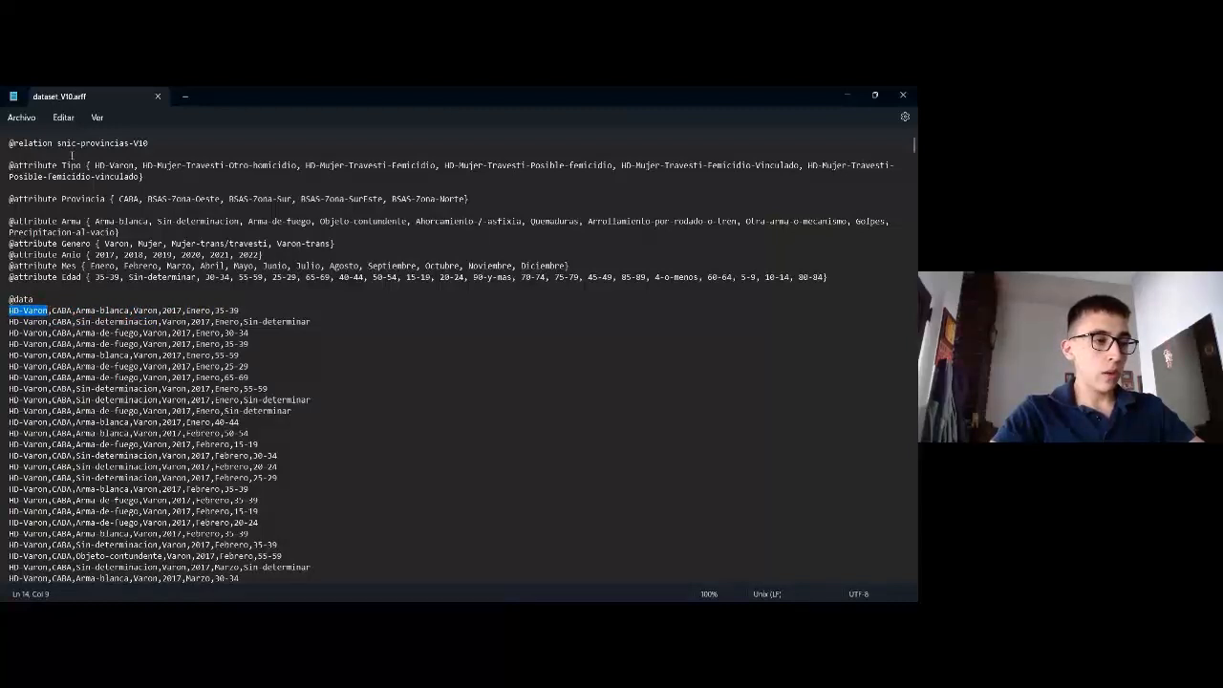
drag(64, 165, 88, 167)
drag(8, 299, 35, 312)
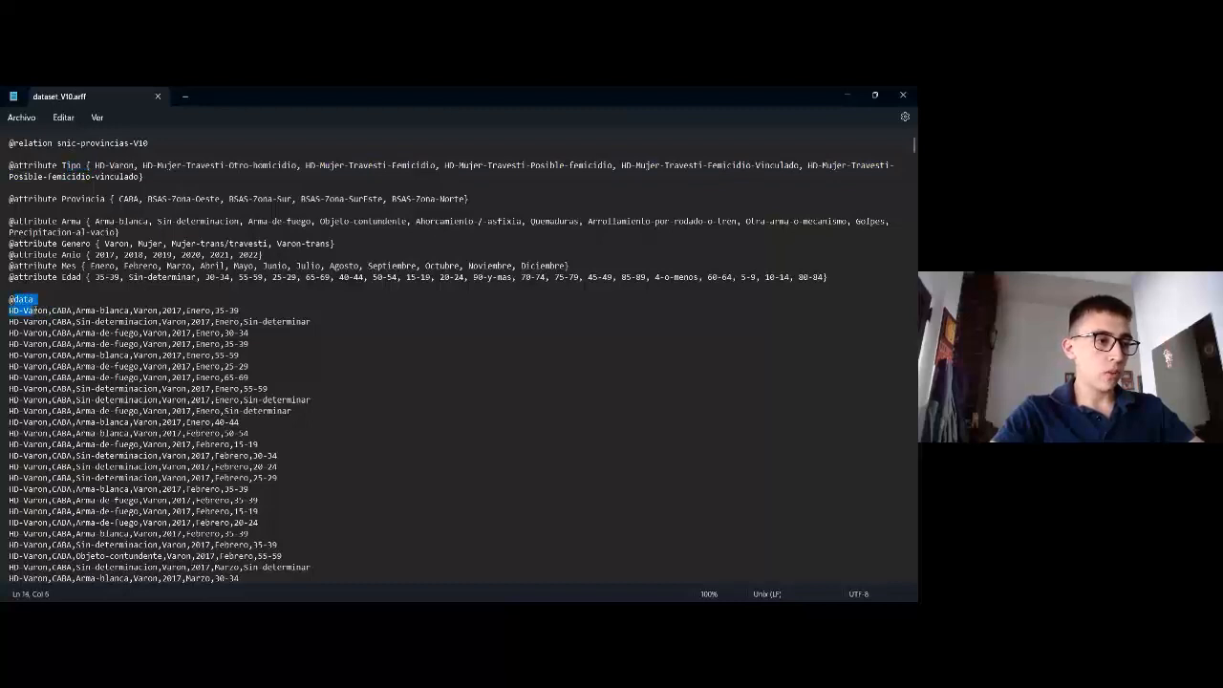
drag(62, 165, 65, 177)
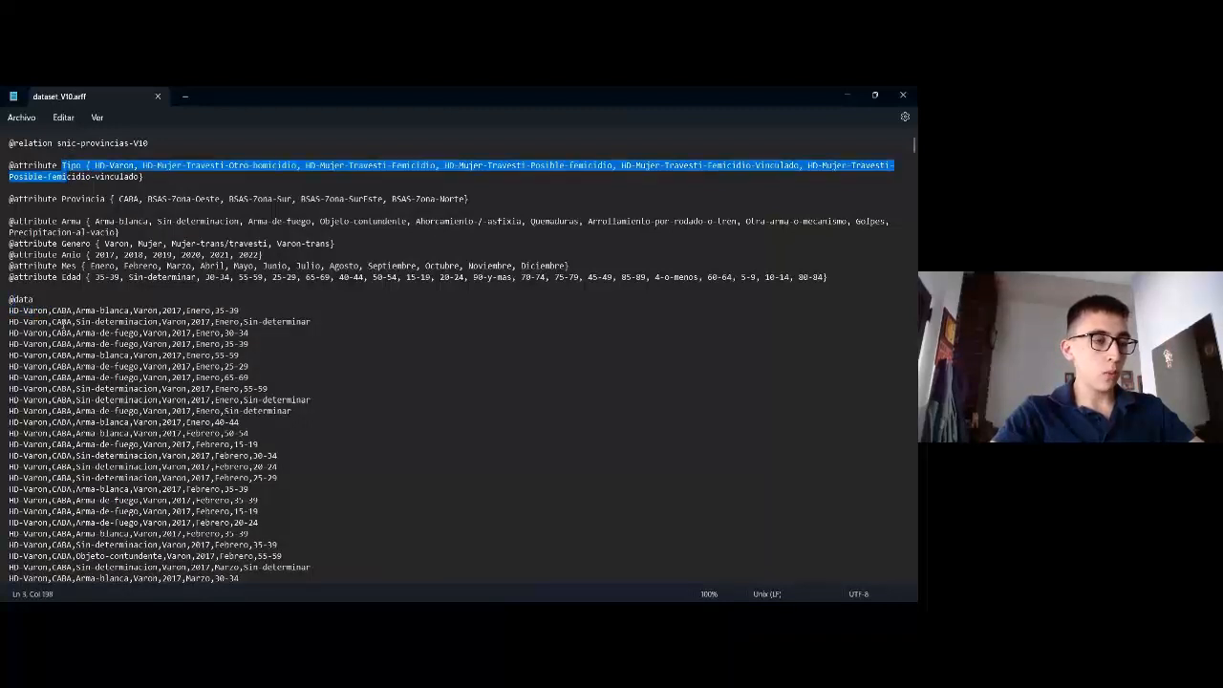
drag(63, 323, 115, 311)
click(81, 200)
click(73, 221)
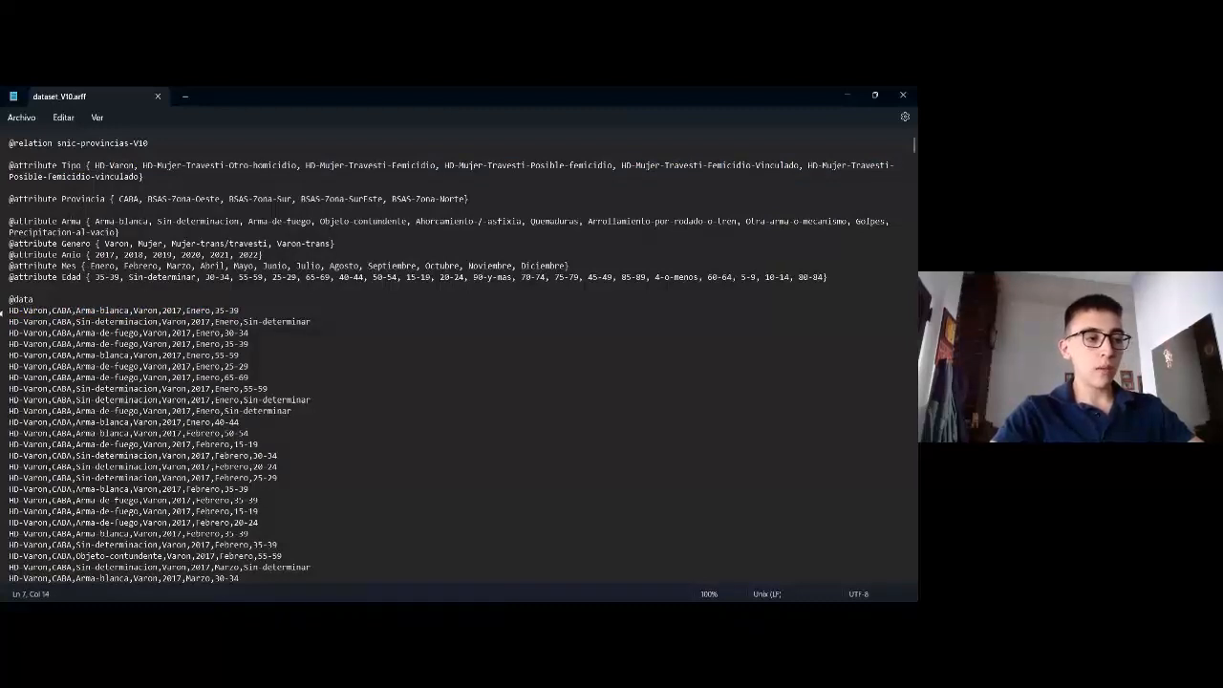
drag(9, 310, 28, 310)
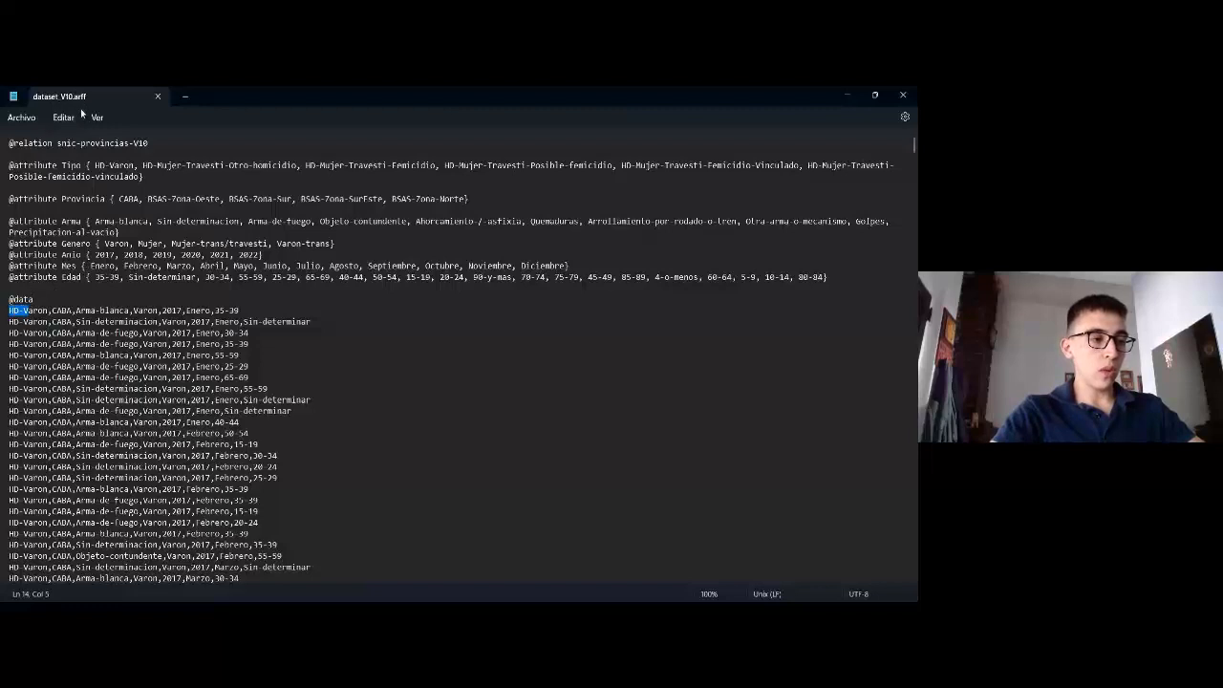
drag(63, 166, 157, 289)
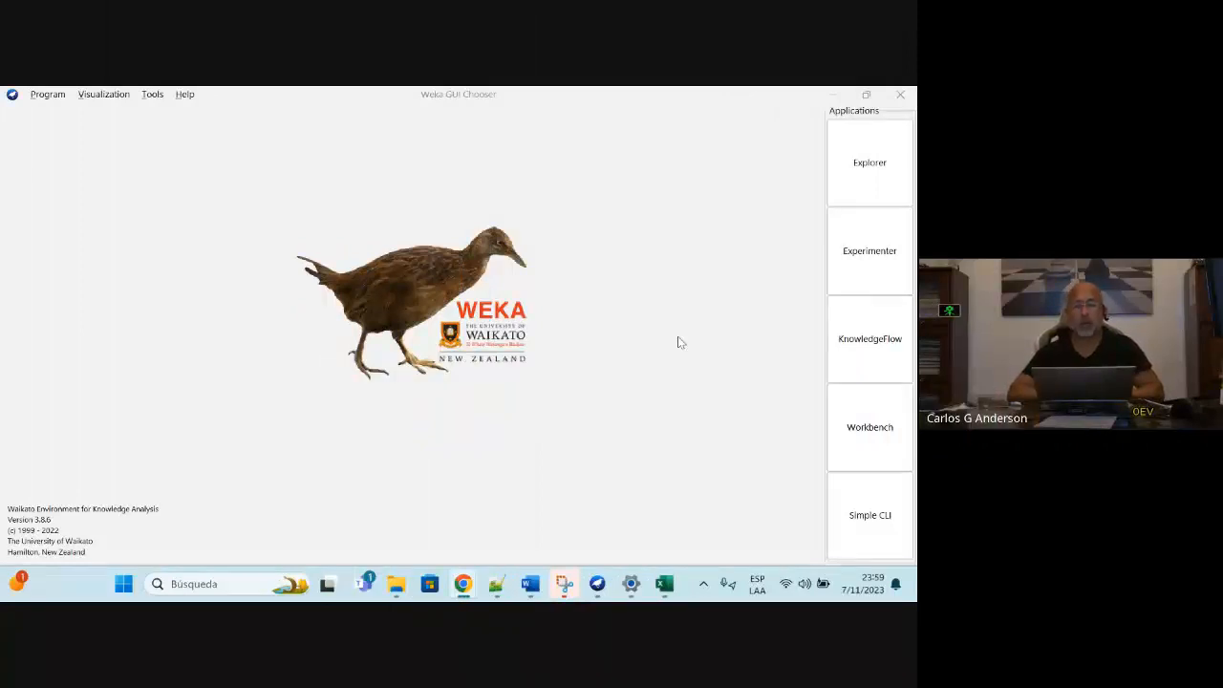
- Switch to Weka, launch the Explorer maximized, and load dataset_V10.arff from the snic folder in Descargas
click(876, 168)
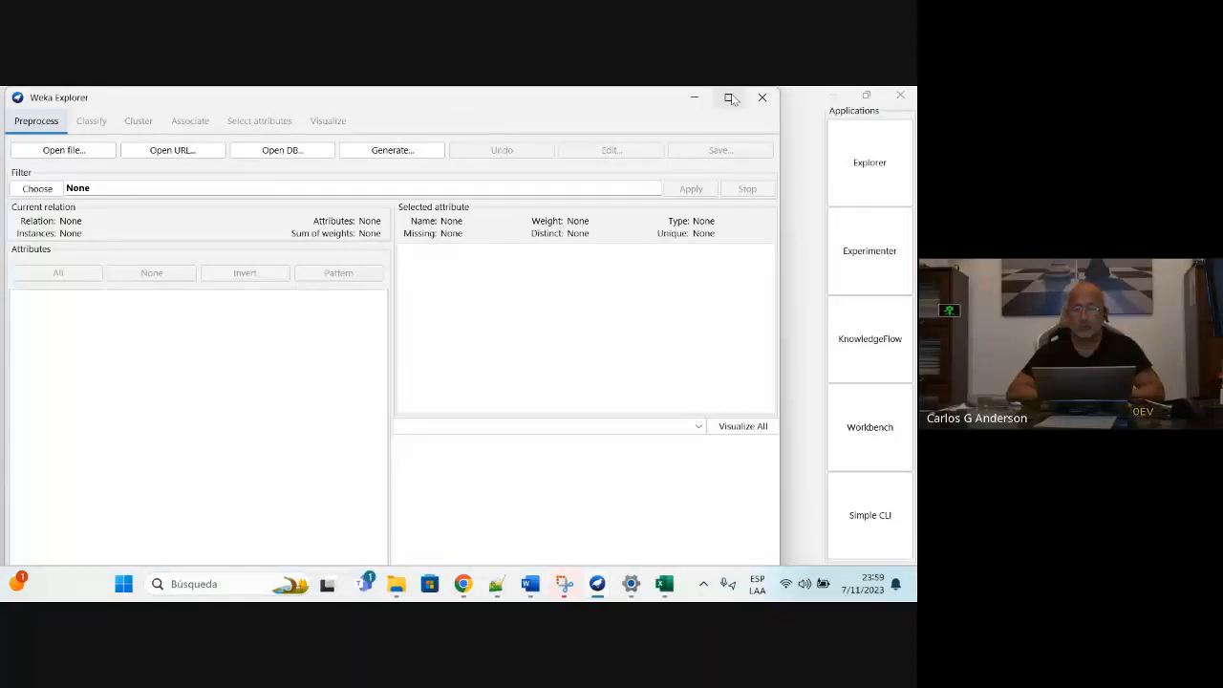
click(729, 97)
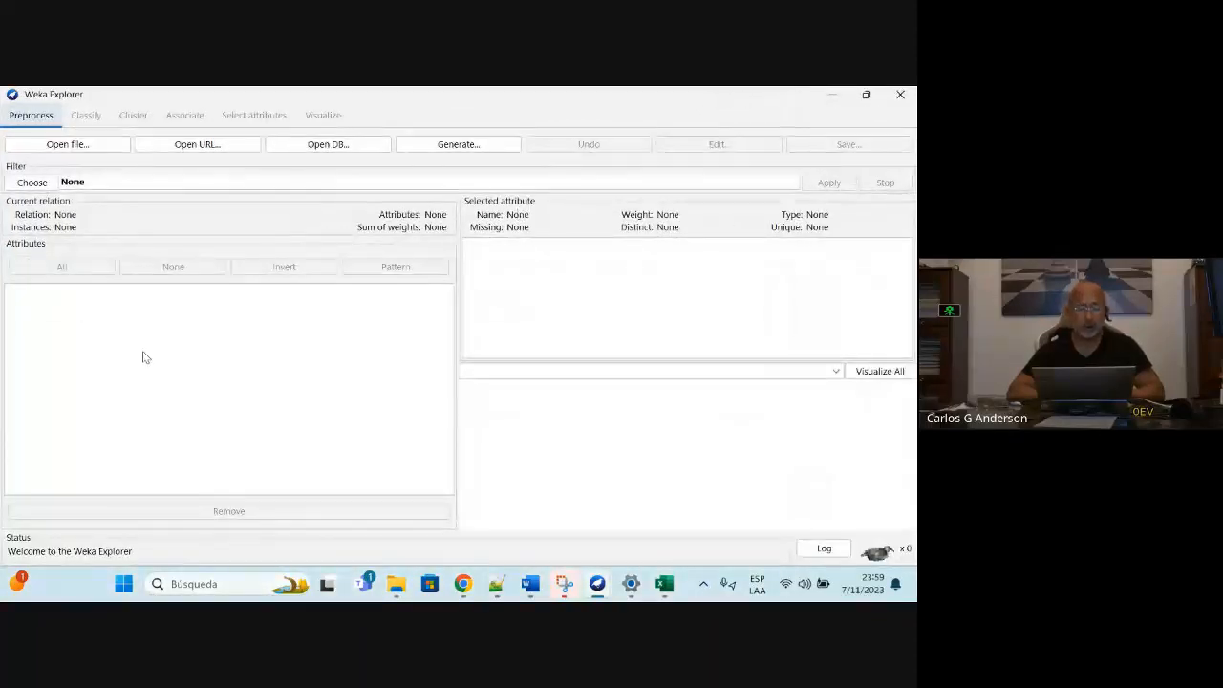
click(57, 148)
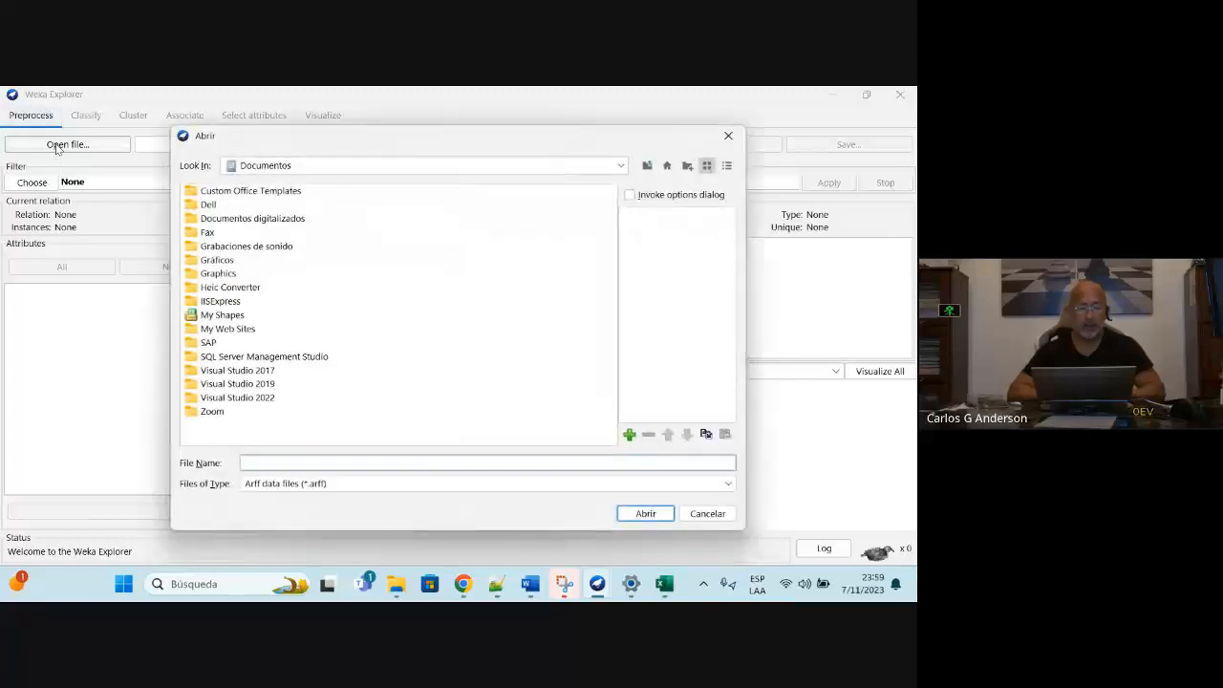
click(300, 165)
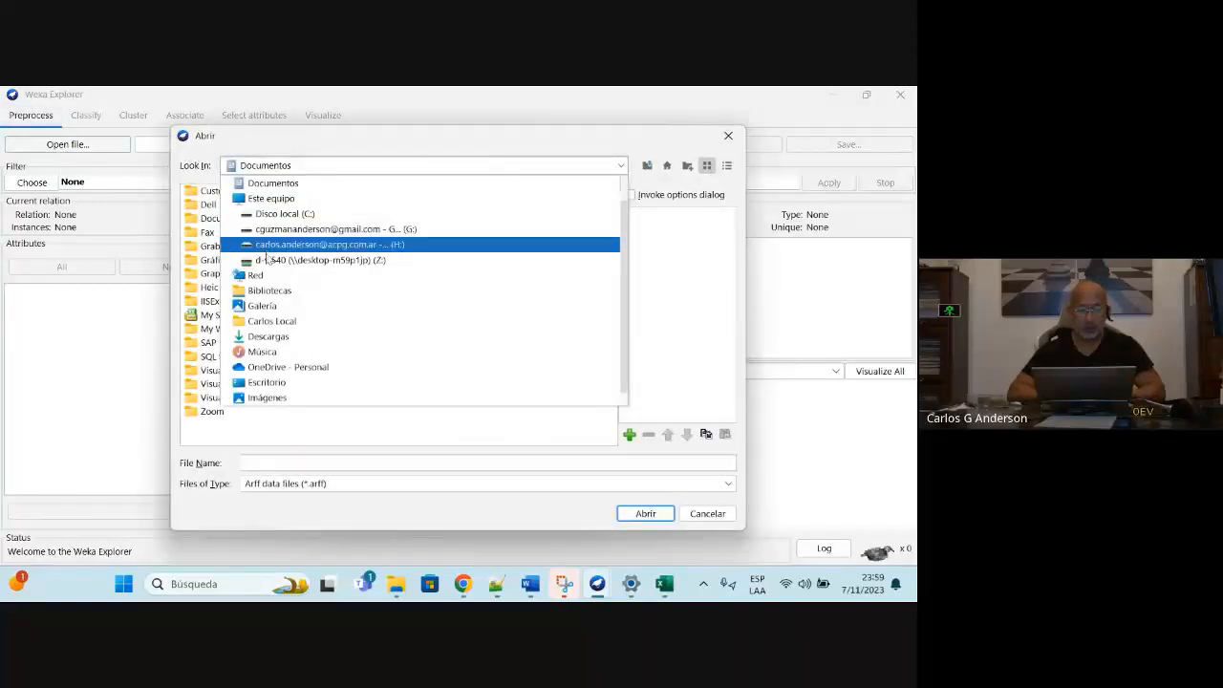
click(279, 338)
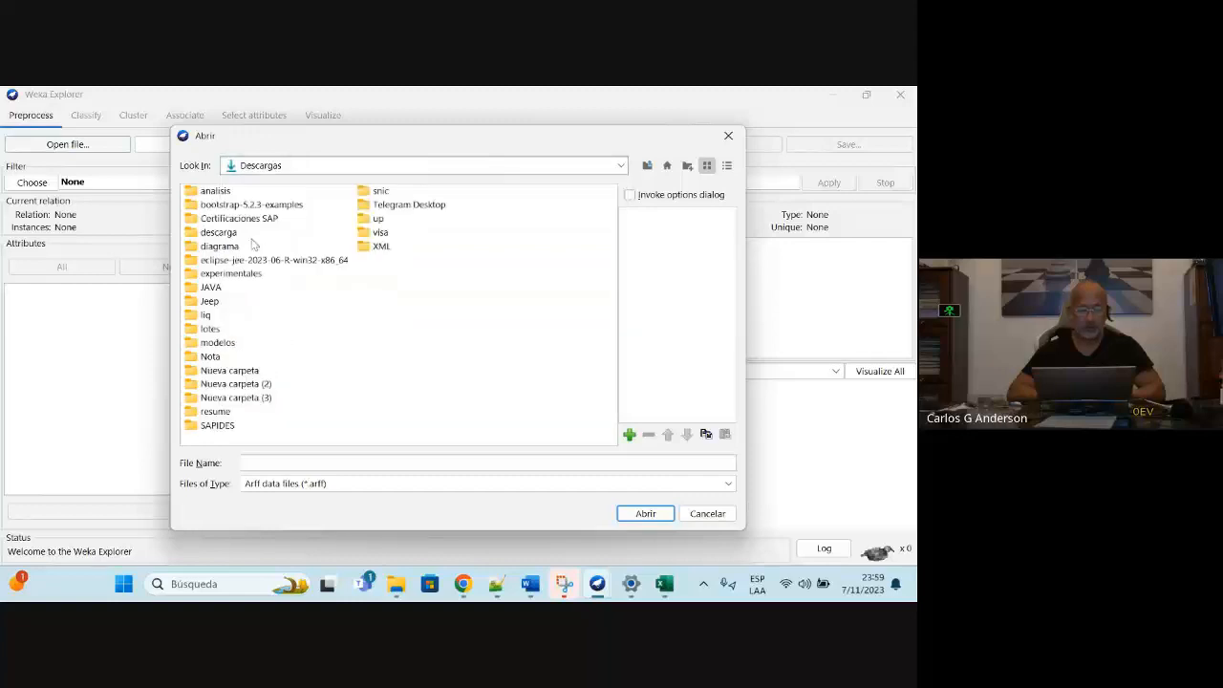
click(380, 198)
double_click(380, 198)
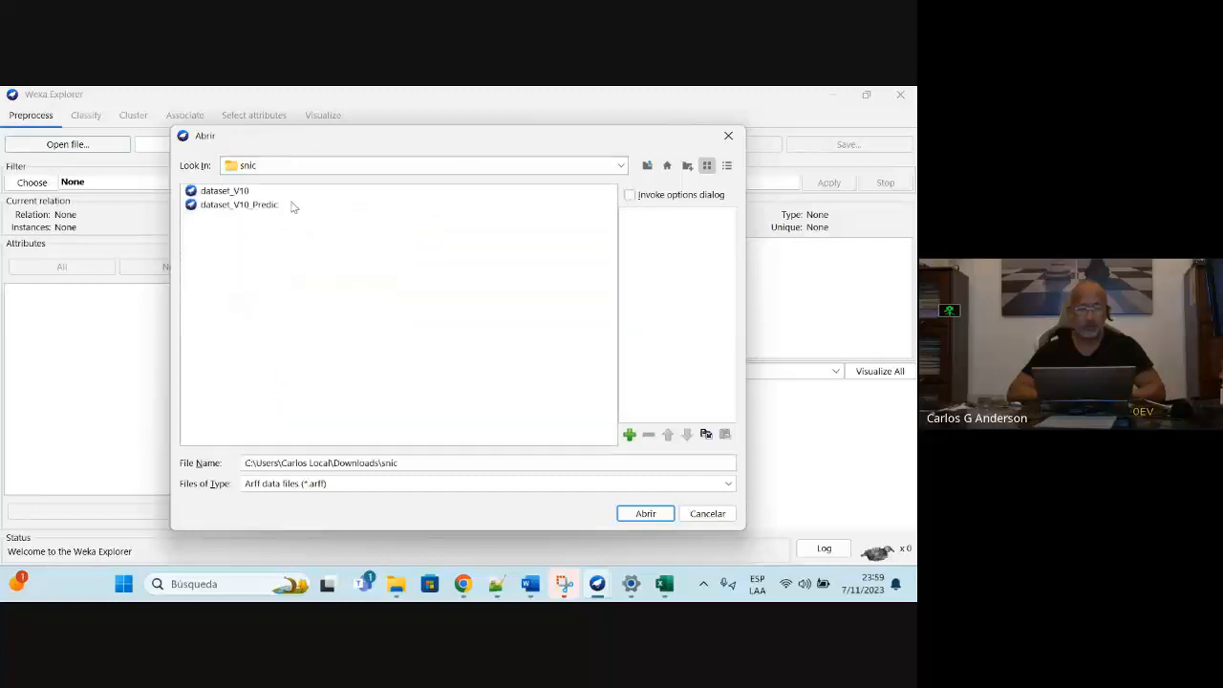
click(223, 194)
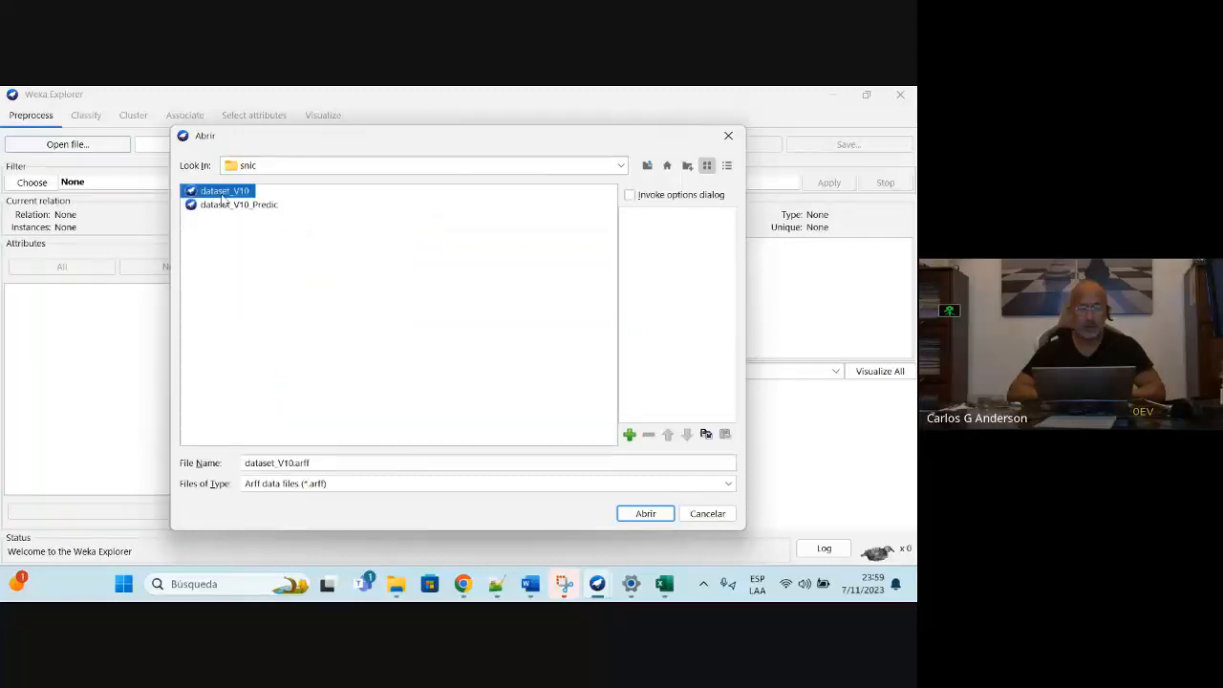
click(646, 513)
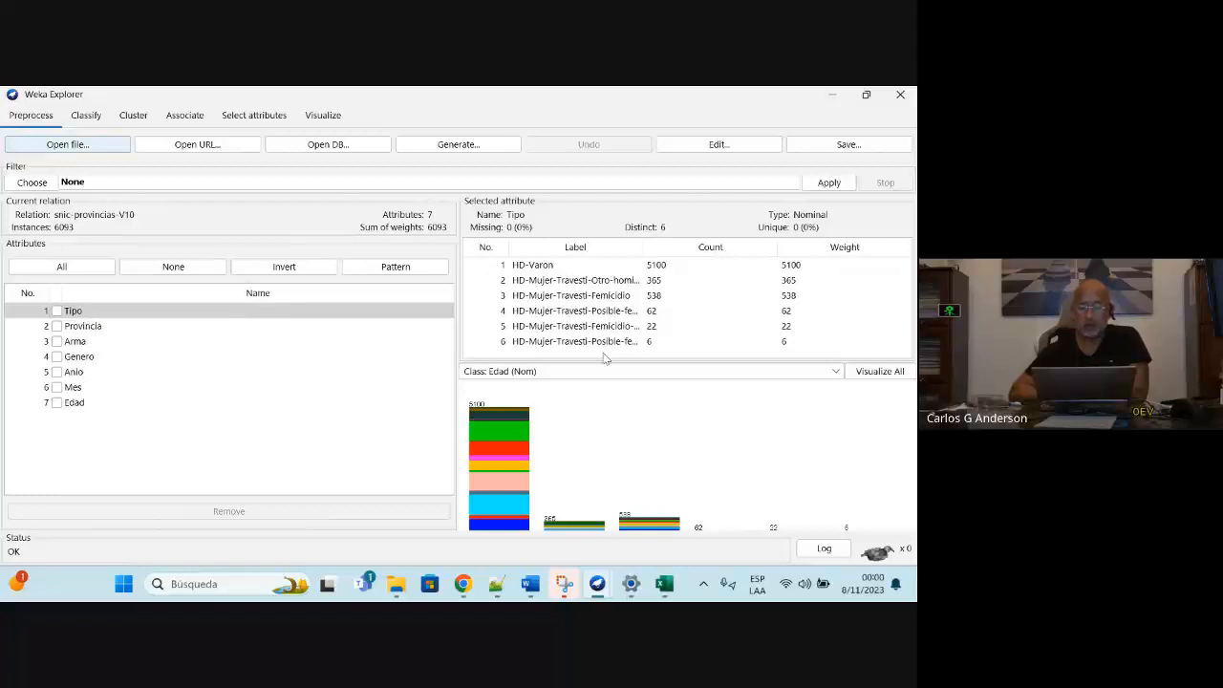
- Inspect the label counts and class distribution of the Tipo, Provincia, Arma, Genero and Anio attributes one after another
click(123, 312)
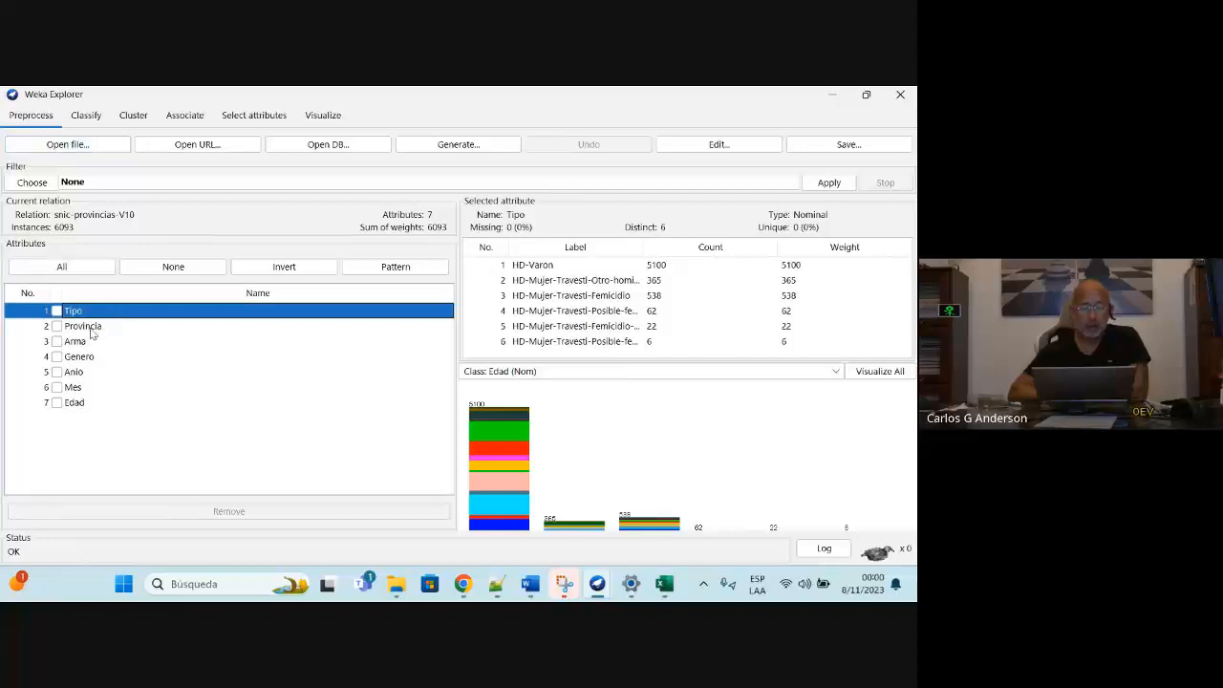
click(92, 328)
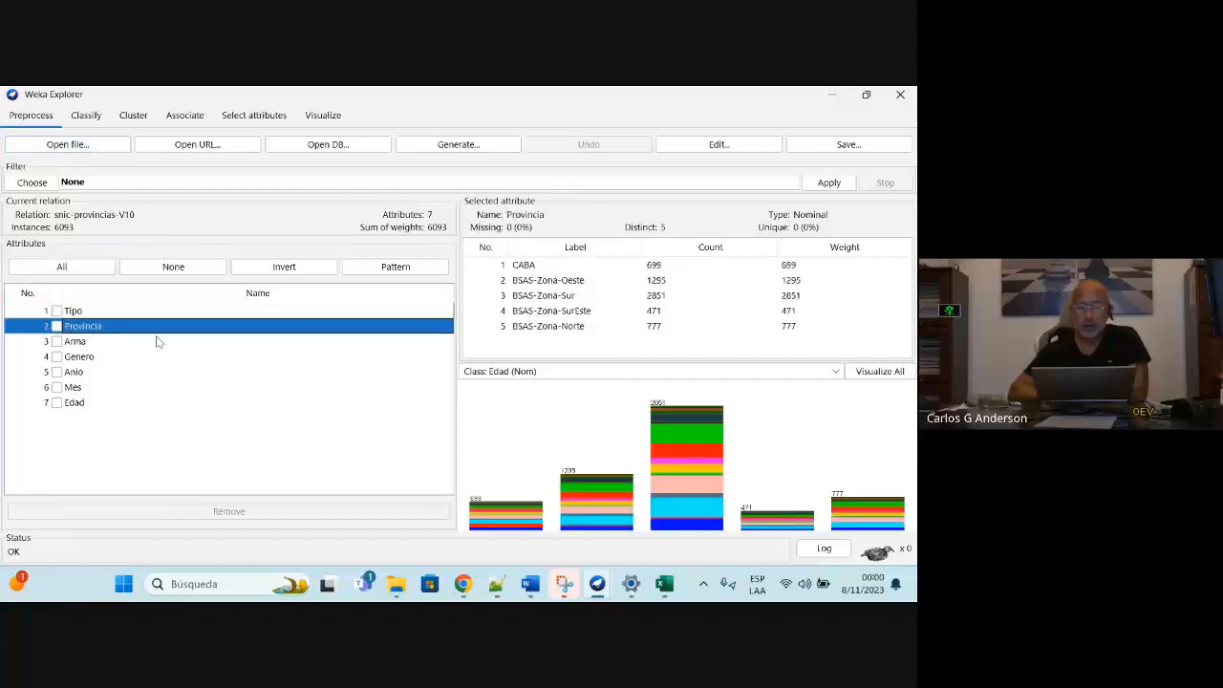
click(78, 345)
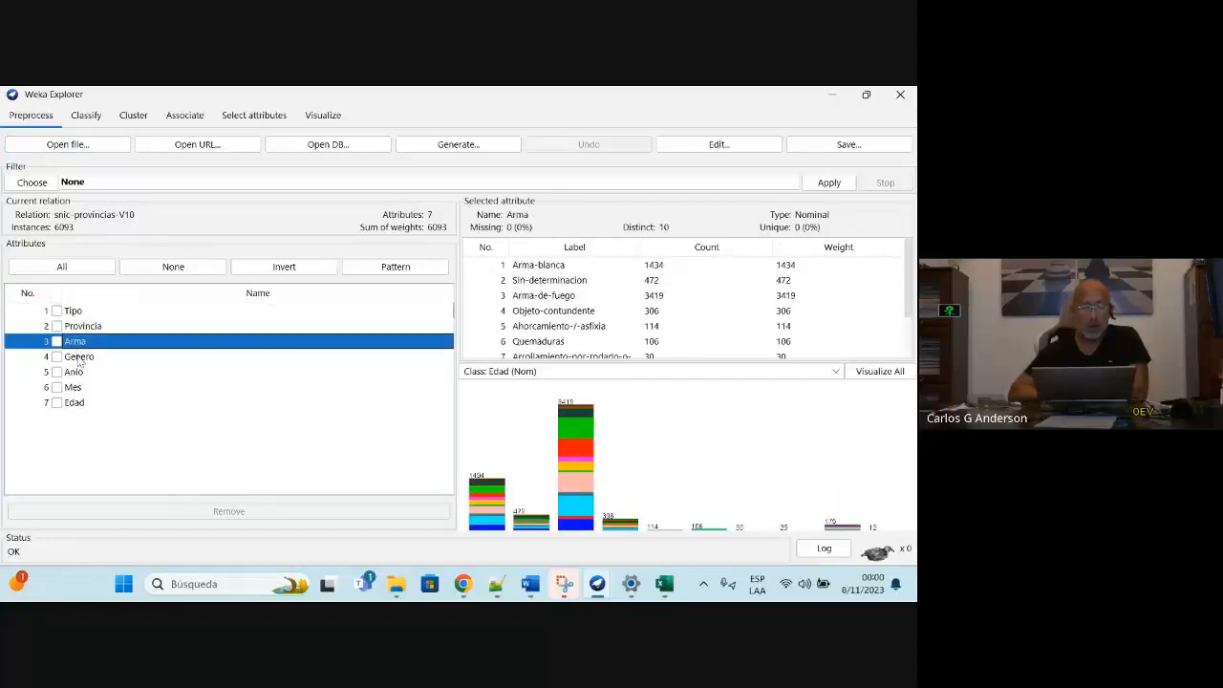
click(79, 358)
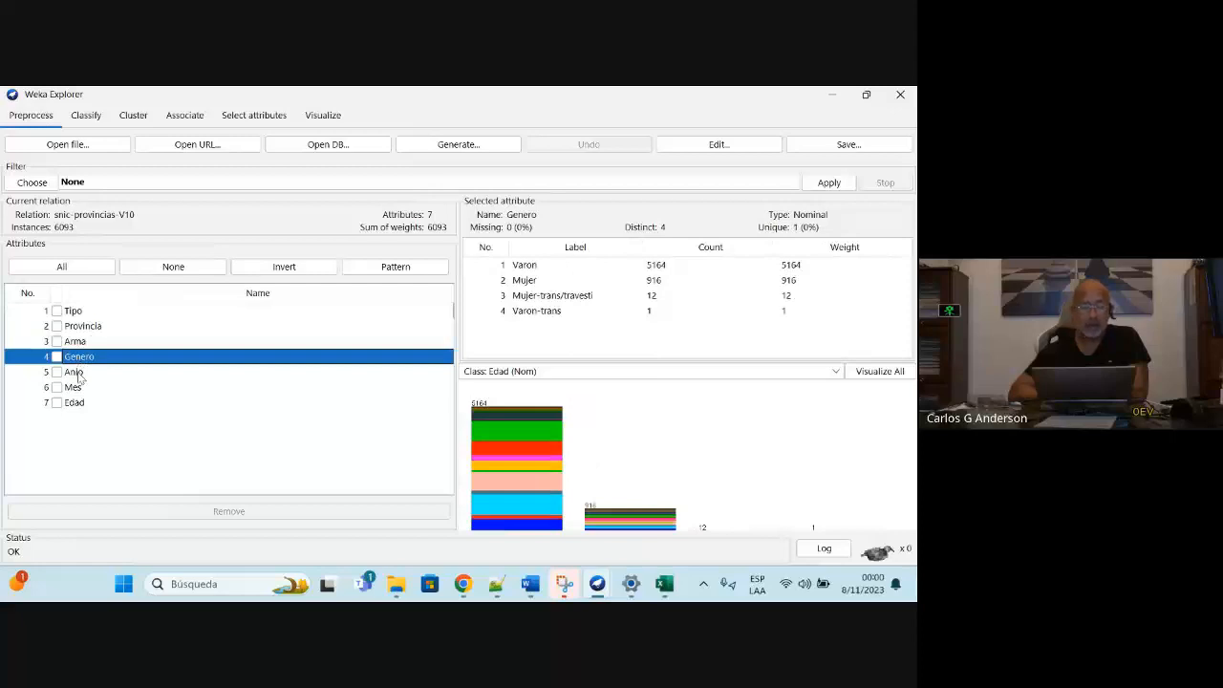
click(78, 373)
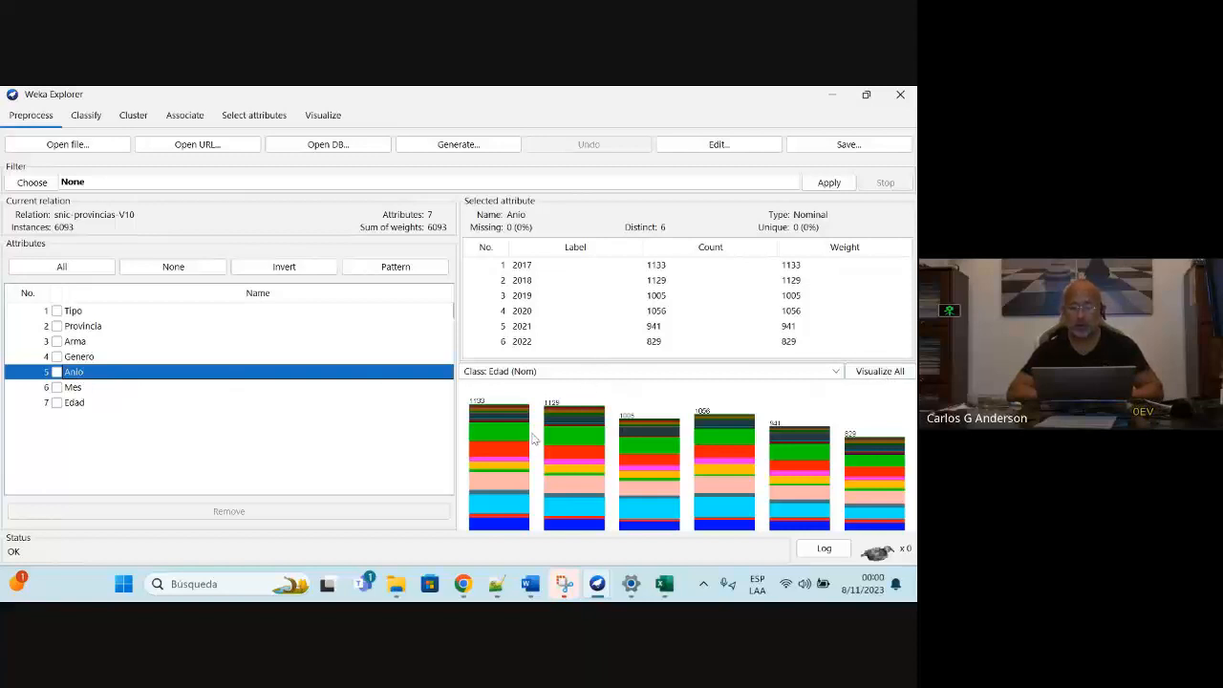
- View the histograms of all attributes together, close them, and open the dataset in the data editor
click(886, 378)
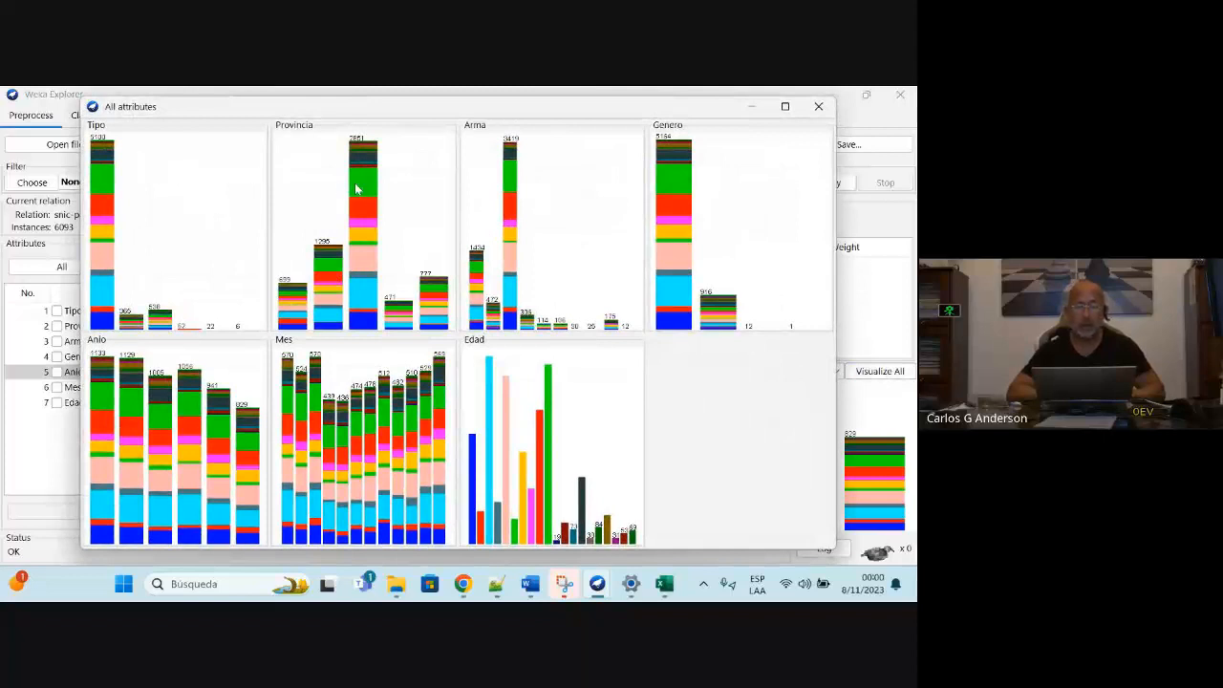
click(818, 106)
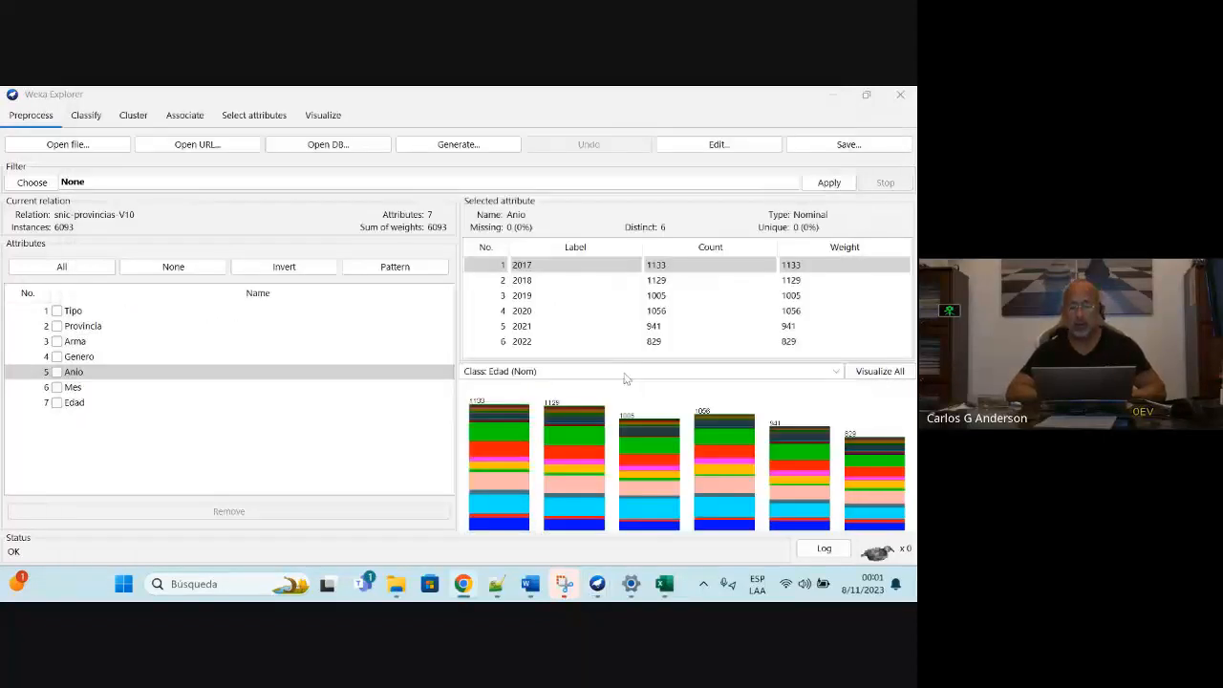
click(720, 145)
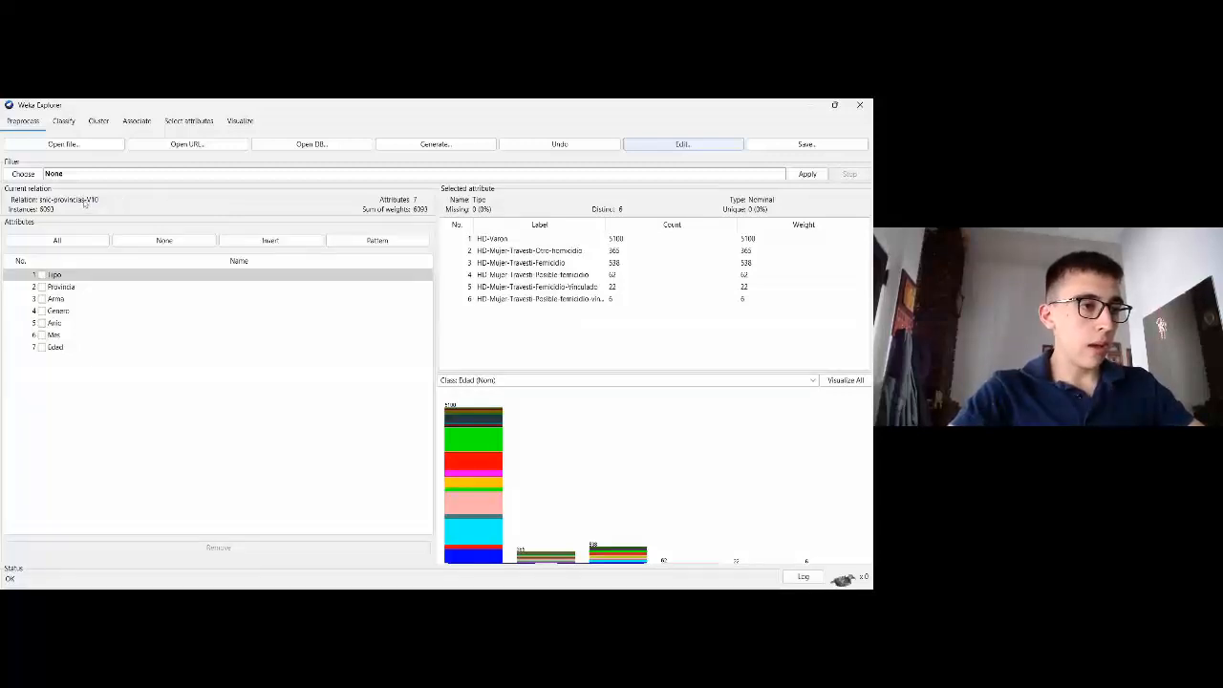
- Choose the J48 tree classifier for classification and set the test option to Use training set
click(65, 121)
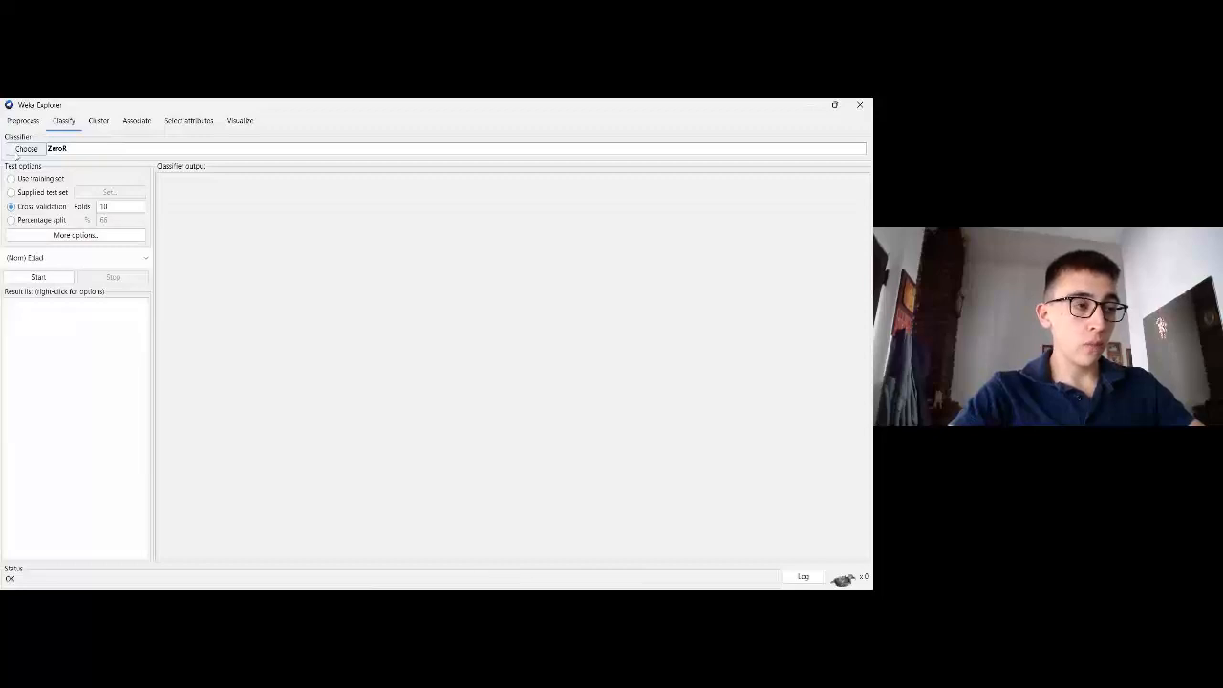
click(21, 151)
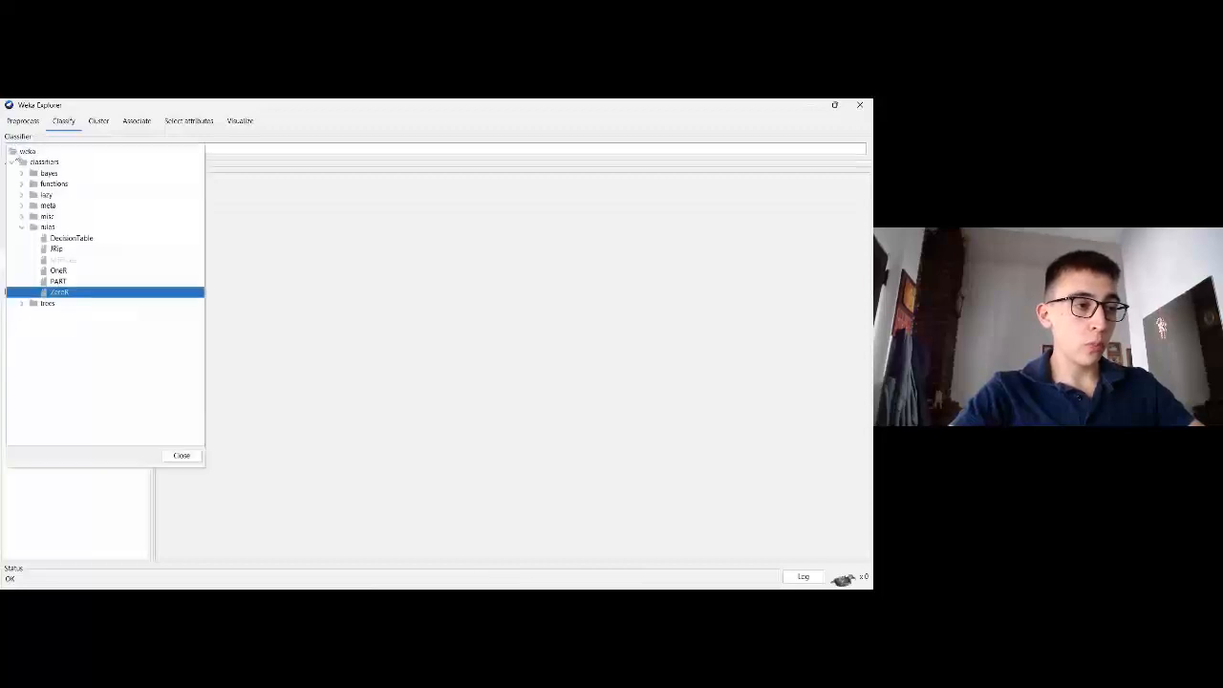
click(22, 303)
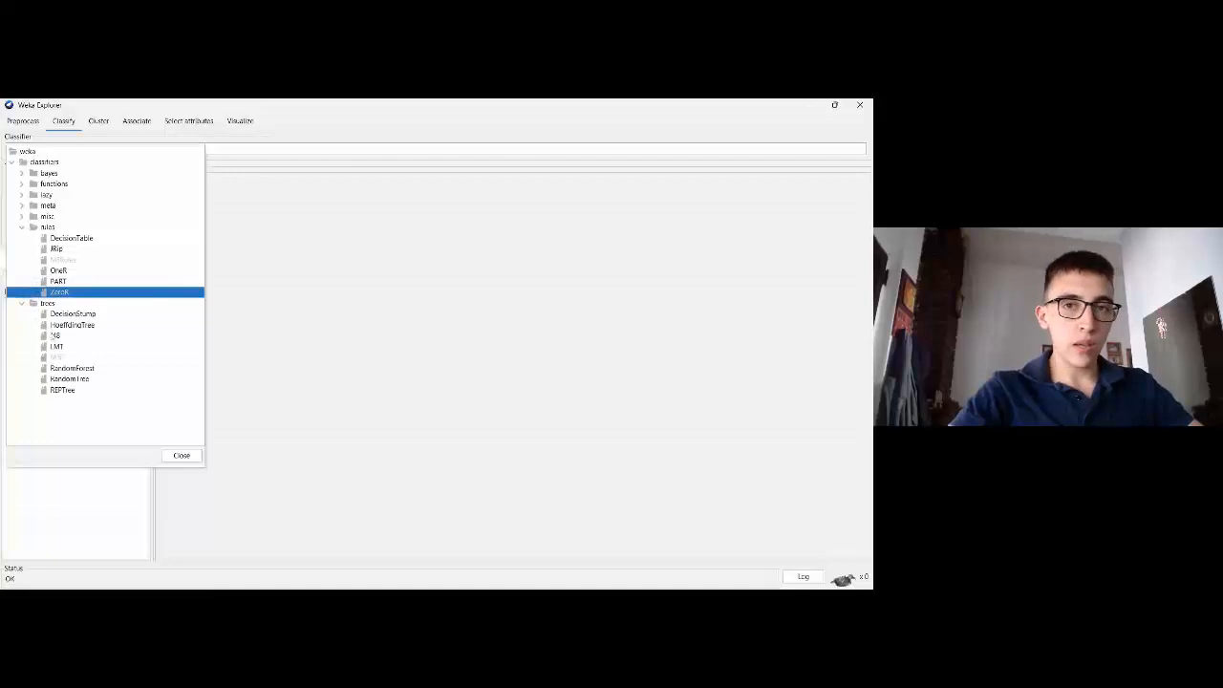
click(55, 337)
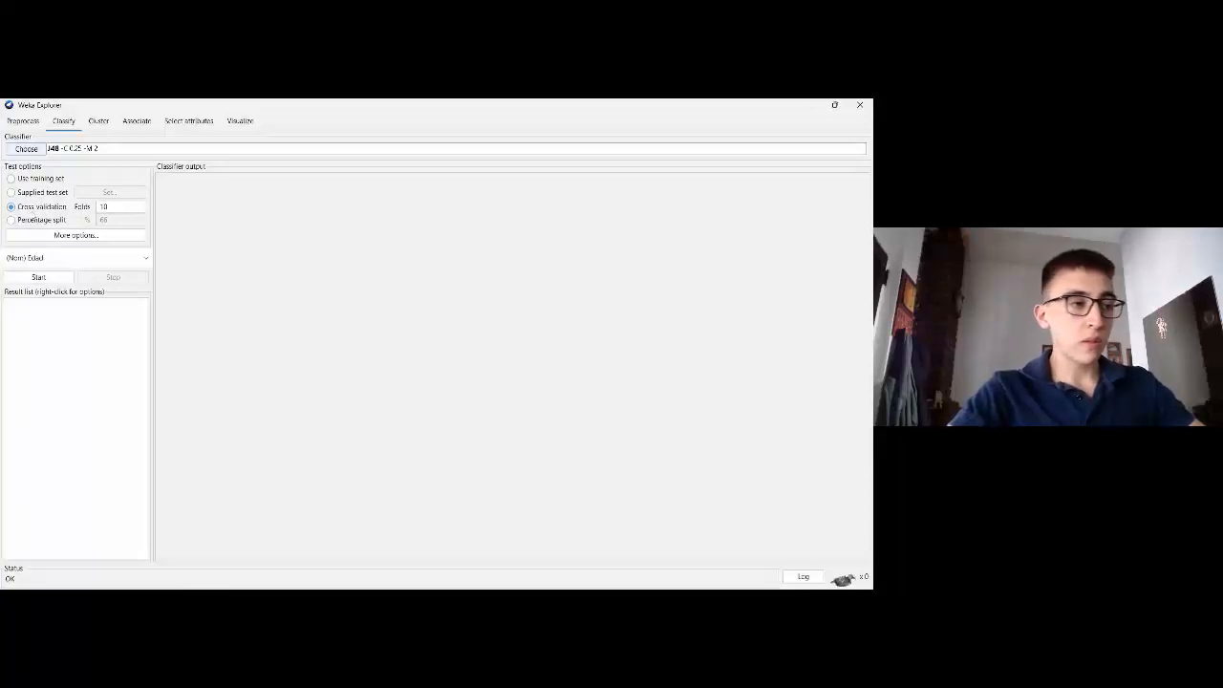
click(36, 179)
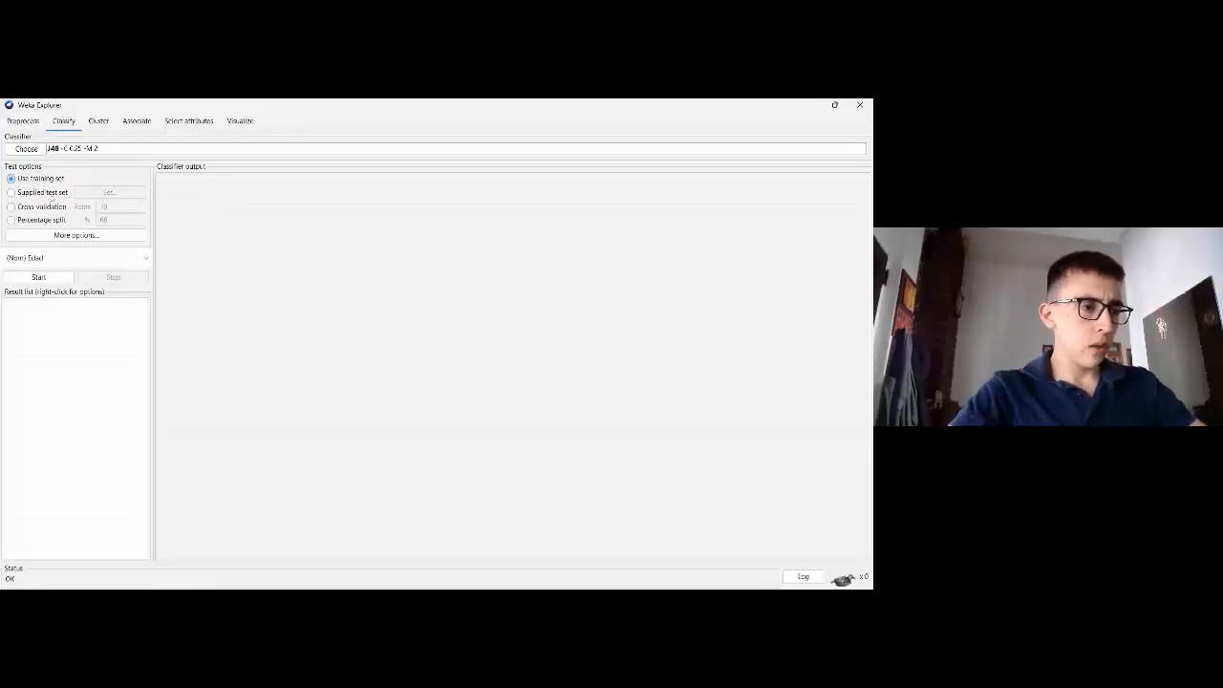
- Set Genero as the class attribute and run the J48 classification
click(81, 258)
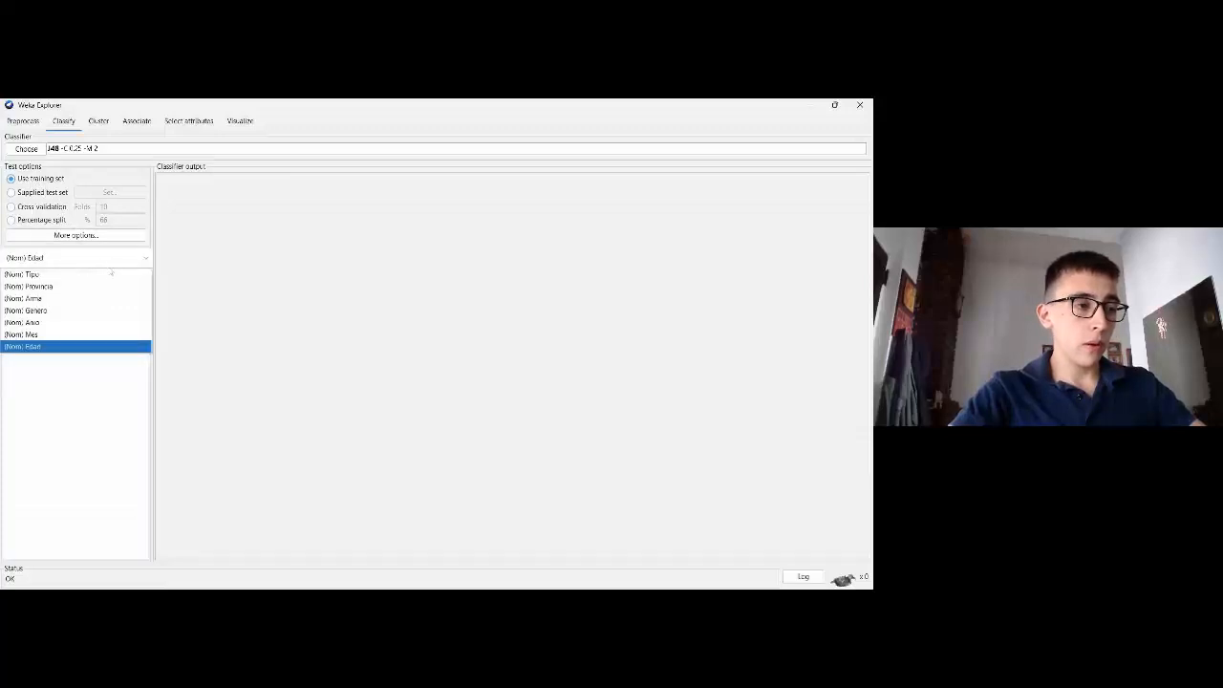
click(115, 275)
click(66, 264)
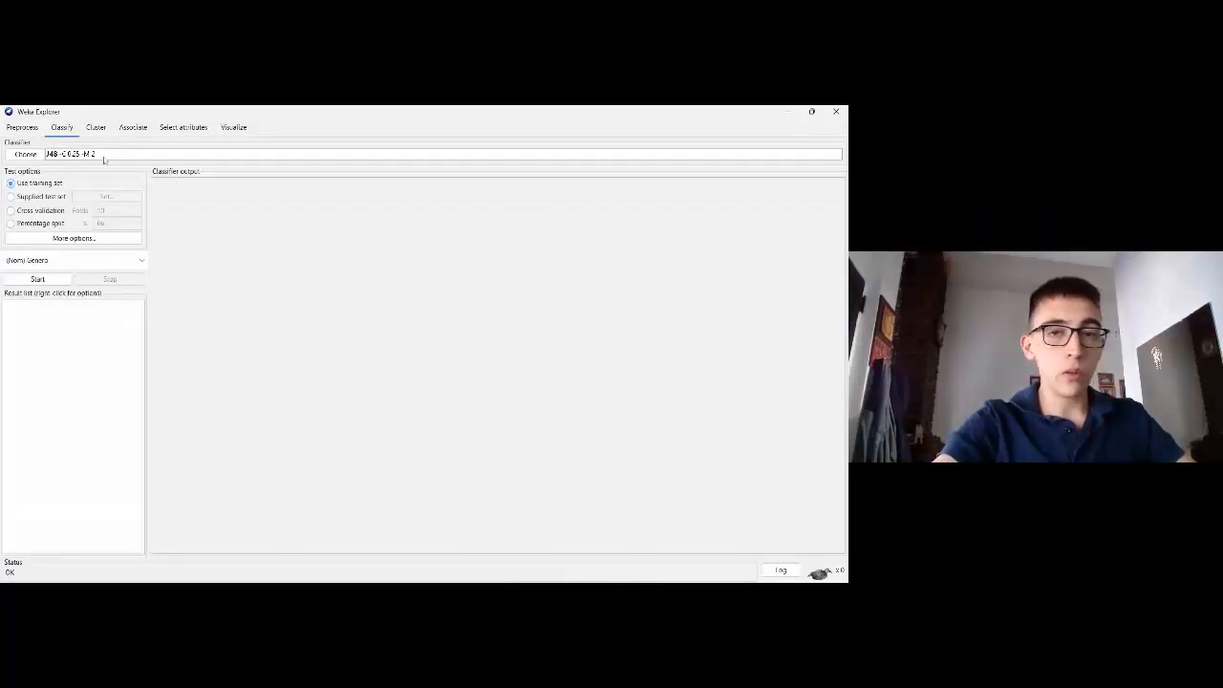
click(46, 261)
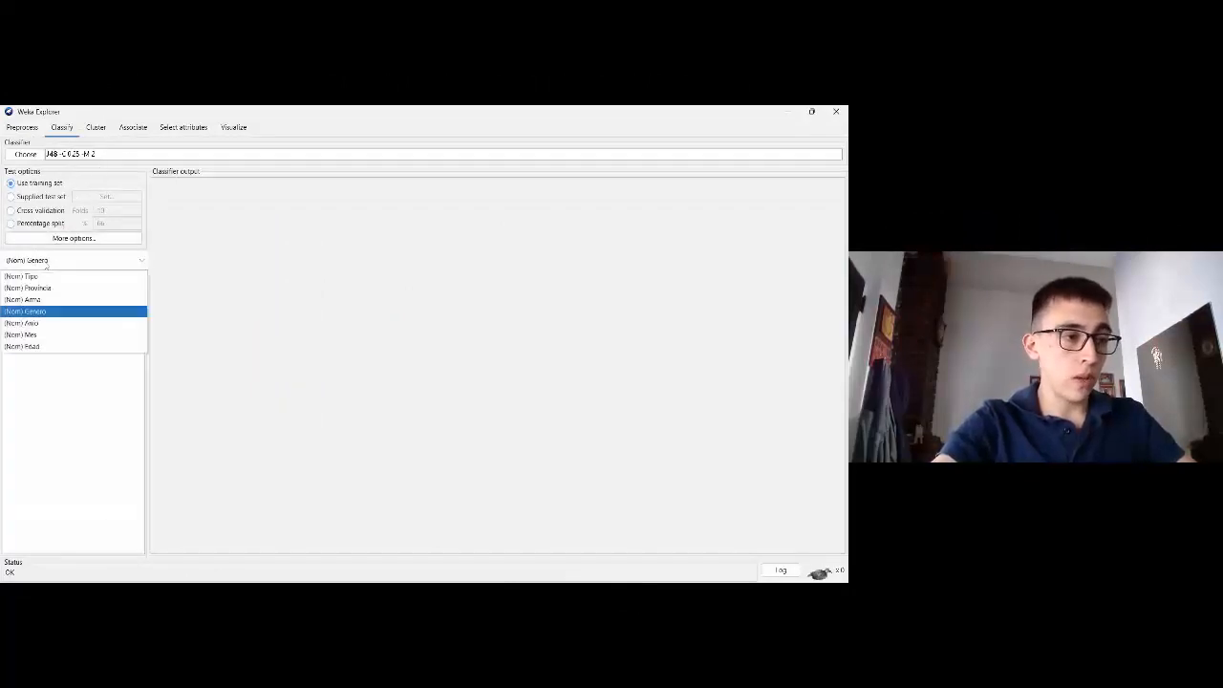
click(46, 262)
click(47, 262)
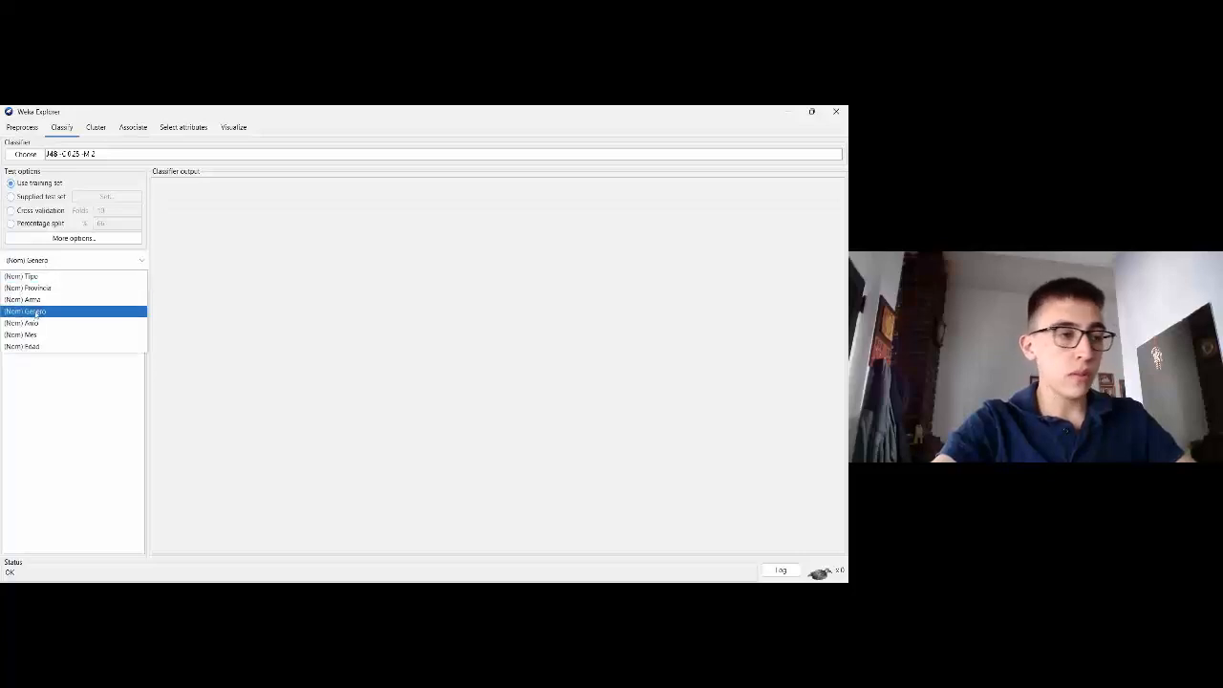
click(36, 312)
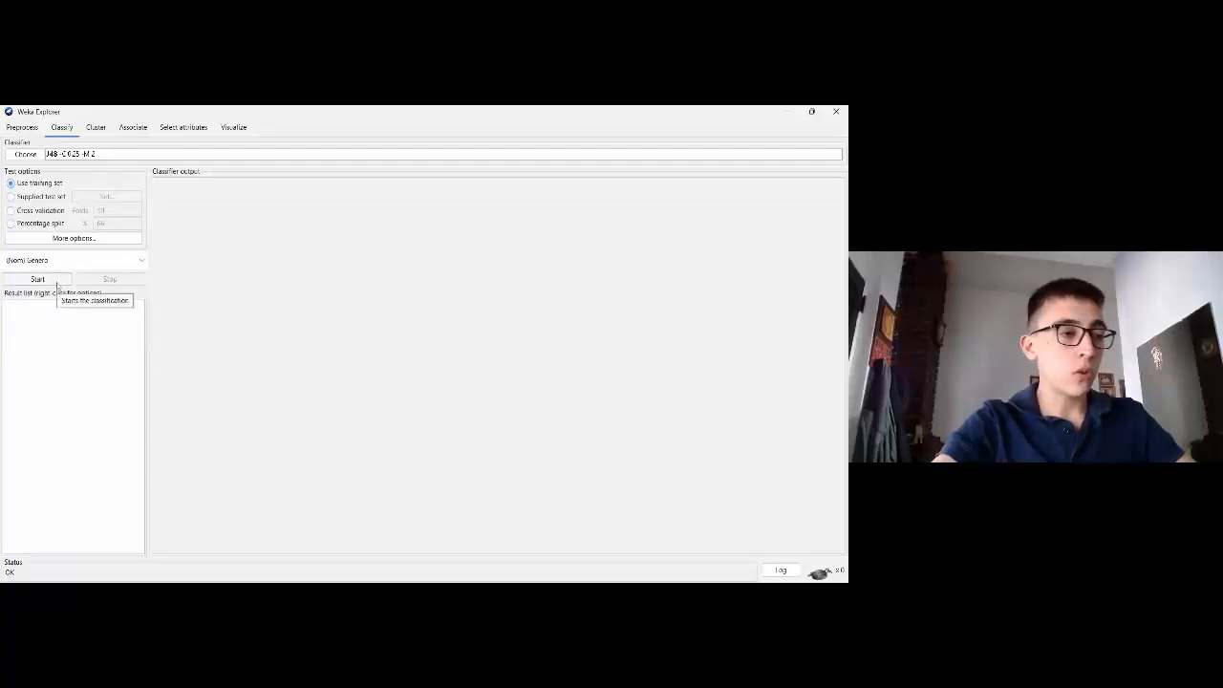
click(56, 282)
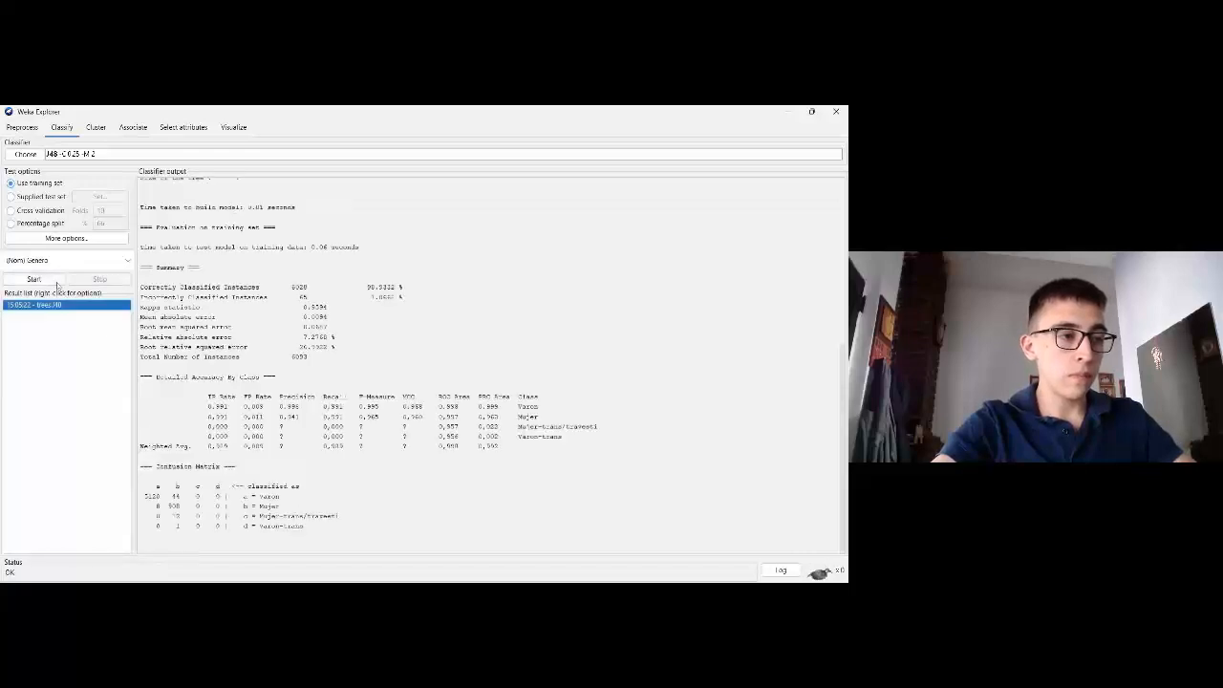
- Examine the J48 pruned tree in the classifier output, from the attribute list down to the evaluation summary
scroll(180, 327, up, 6)
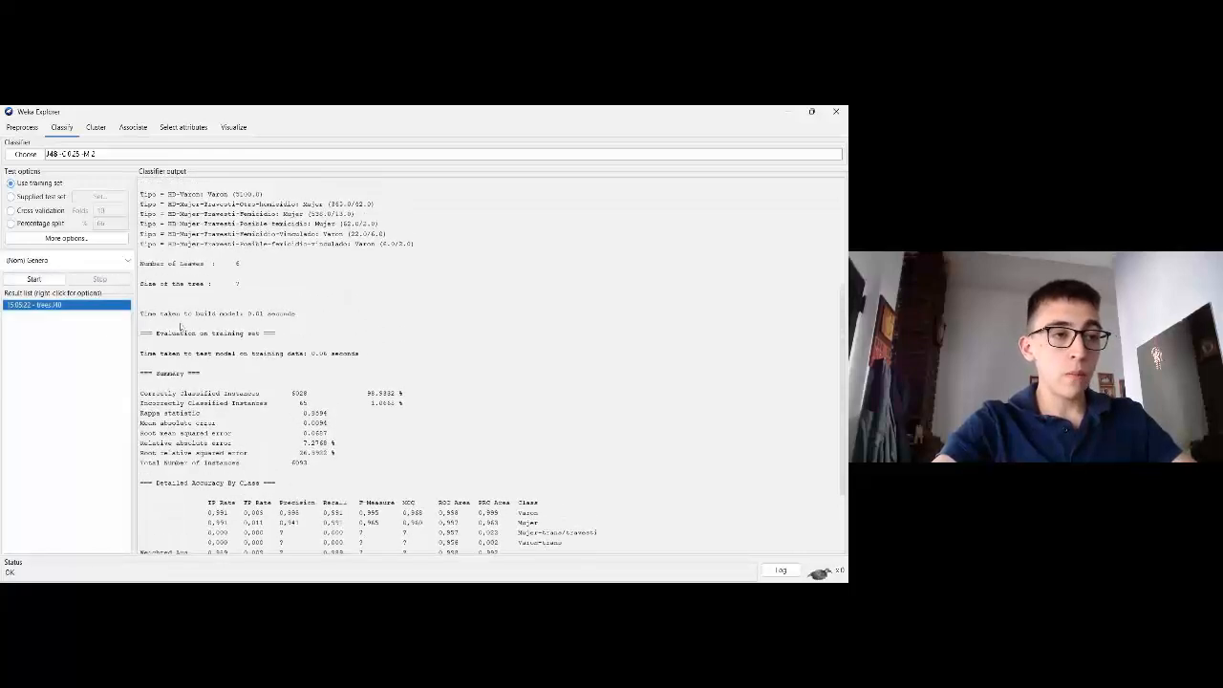
scroll(180, 327, up, 2)
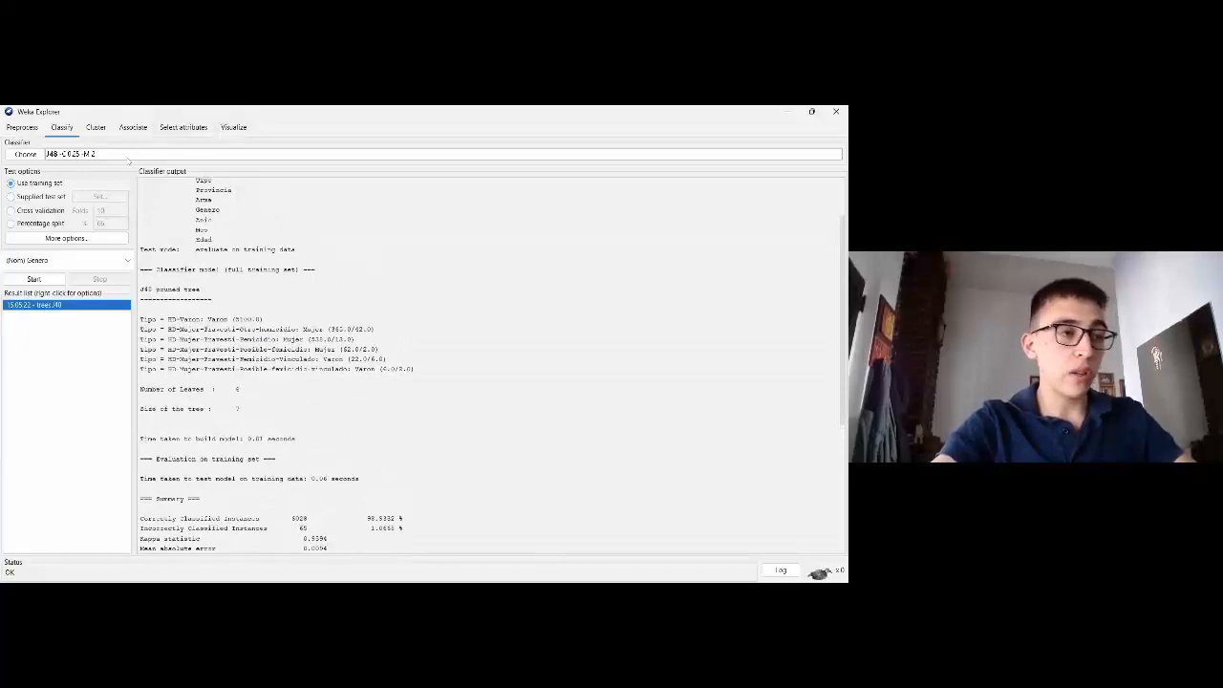
scroll(191, 402, down, 3)
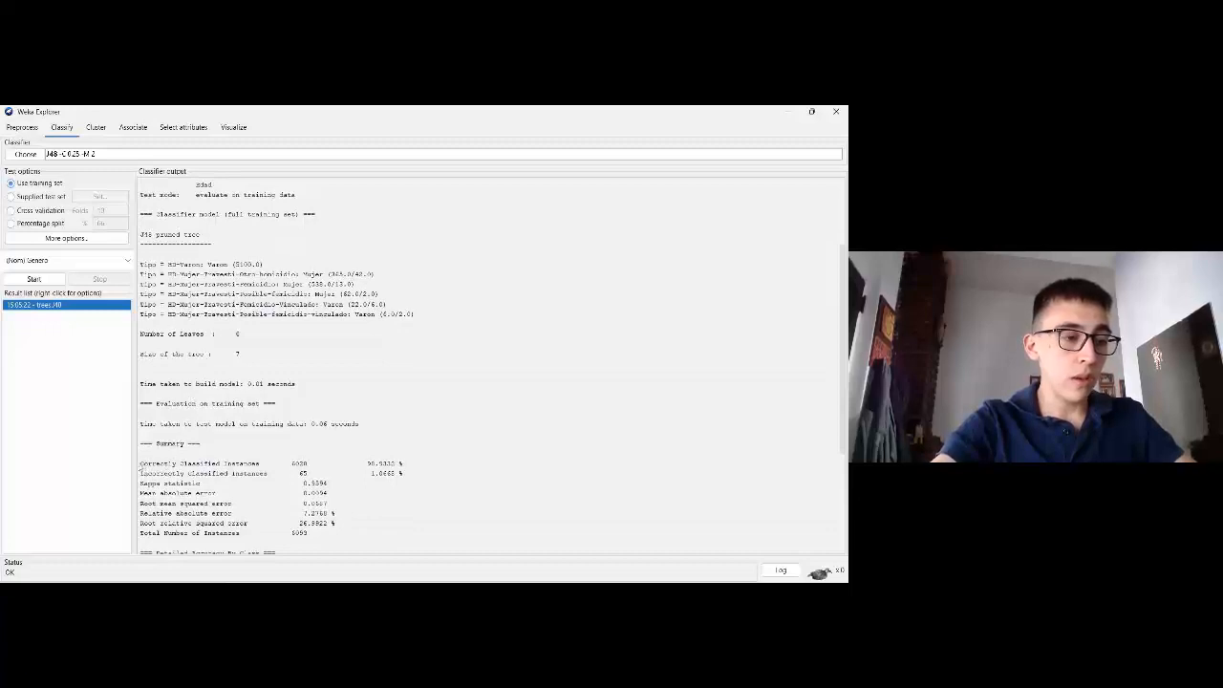
- Examine the counts and percentages of correctly and incorrectly classified instances in the evaluation summary
drag(140, 463, 400, 473)
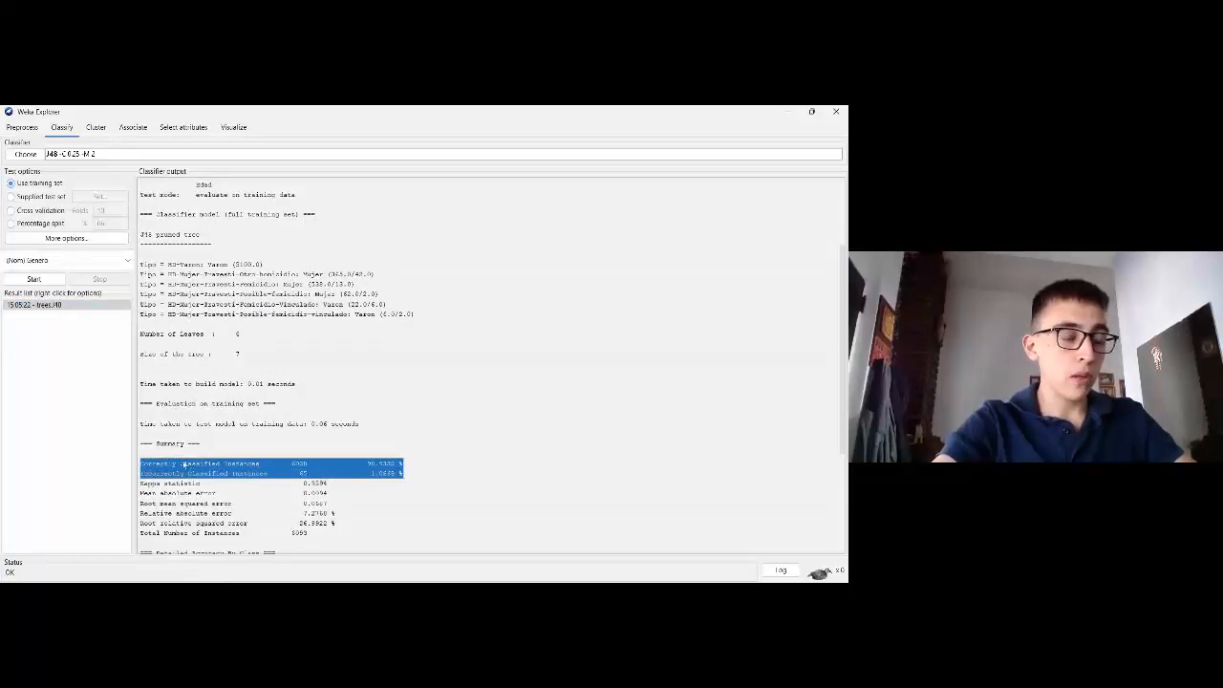
mouse_move(154, 463)
mouse_down()
mouse_move(396, 474)
mouse_move(165, 467)
mouse_up()
click(294, 466)
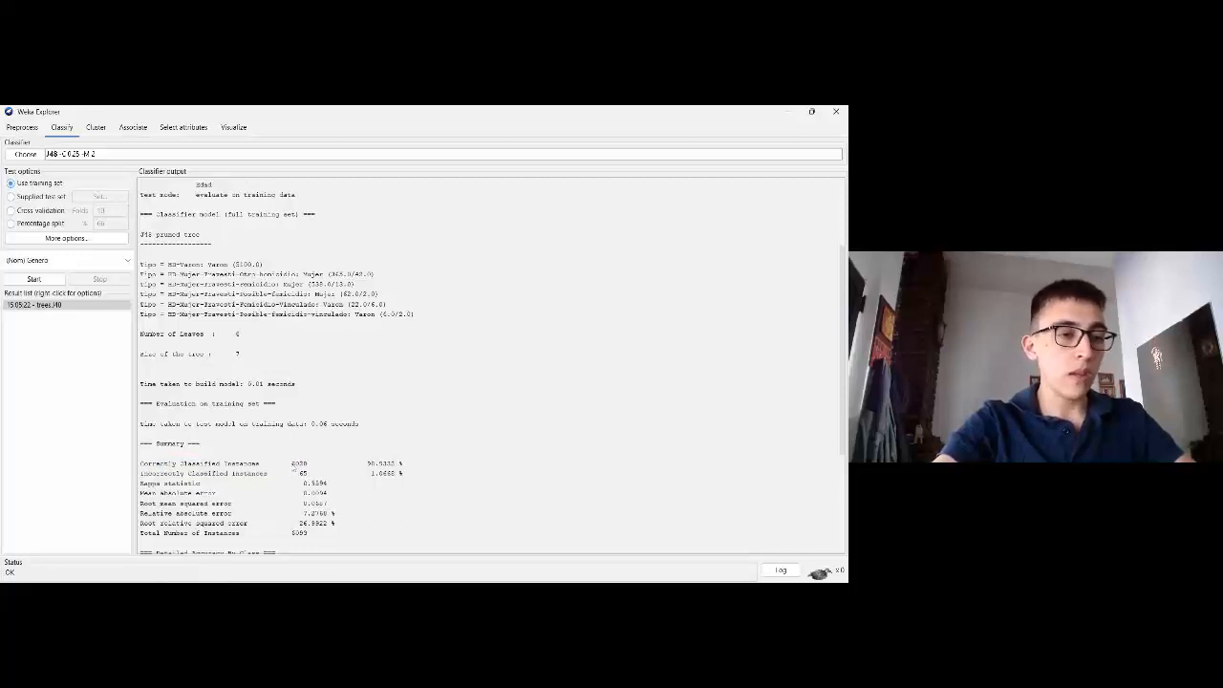
double_click(295, 465)
click(307, 467)
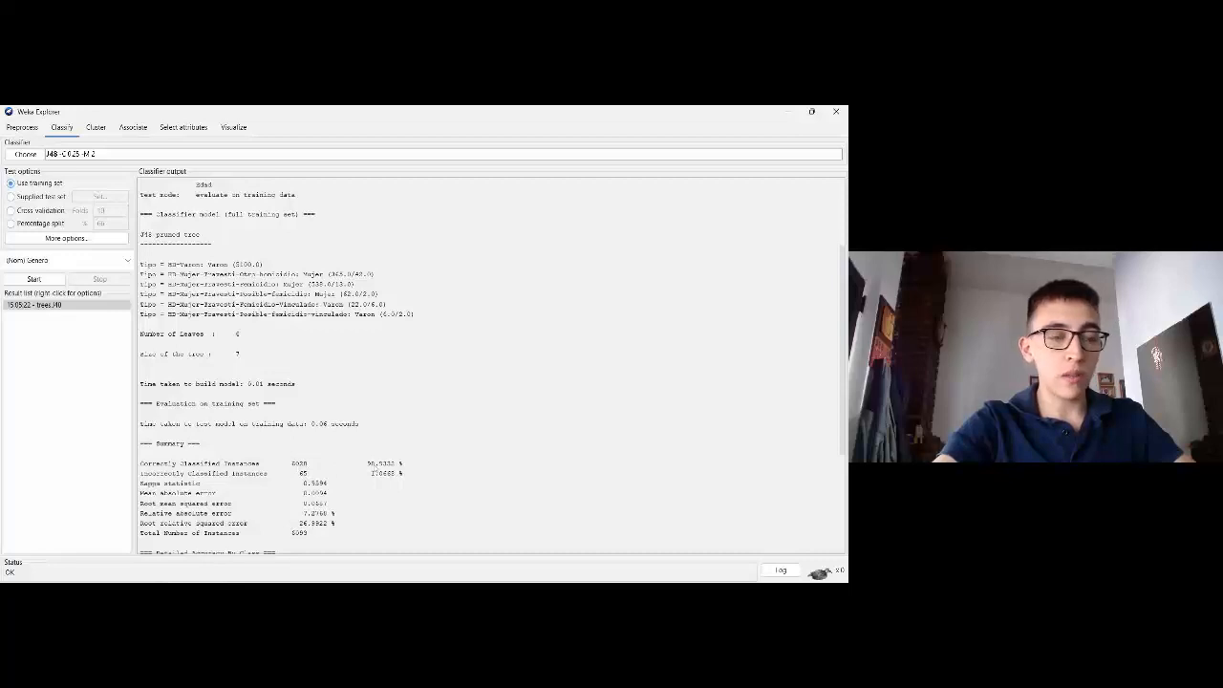
drag(368, 466, 403, 464)
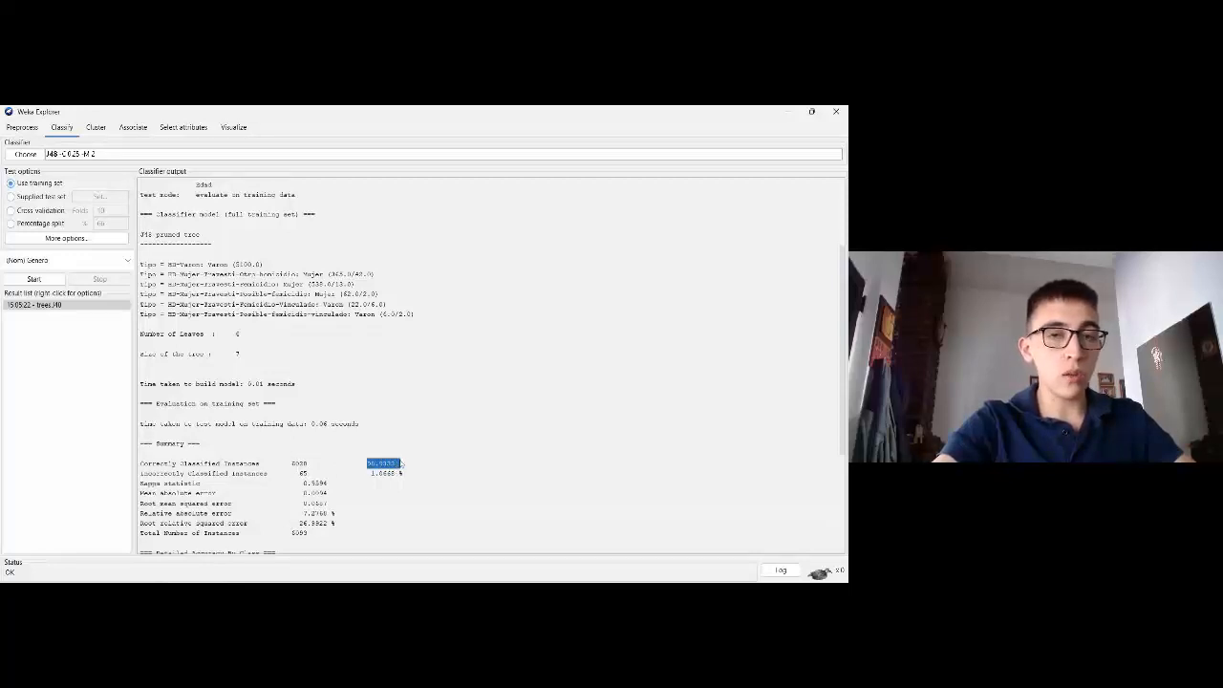
drag(141, 475, 394, 475)
click(266, 475)
click(396, 474)
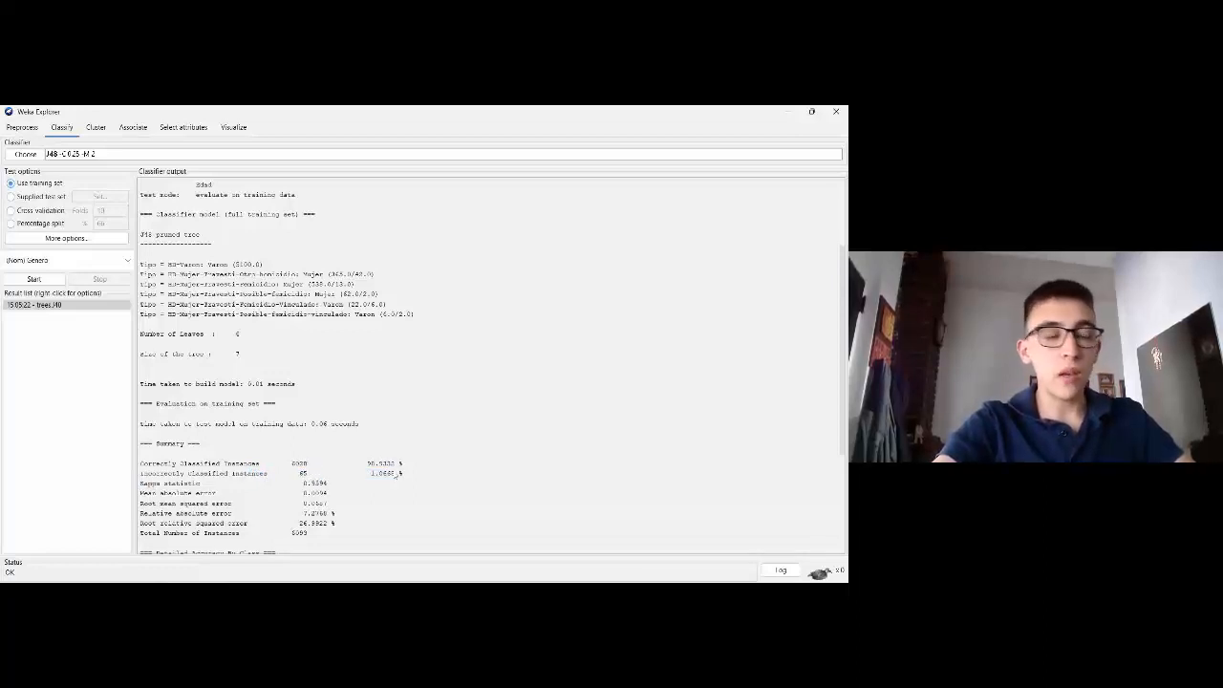
- Examine the confusion matrix at the end of the output and its diagonal of correct classifications per gender class
scroll(285, 481, down, 3)
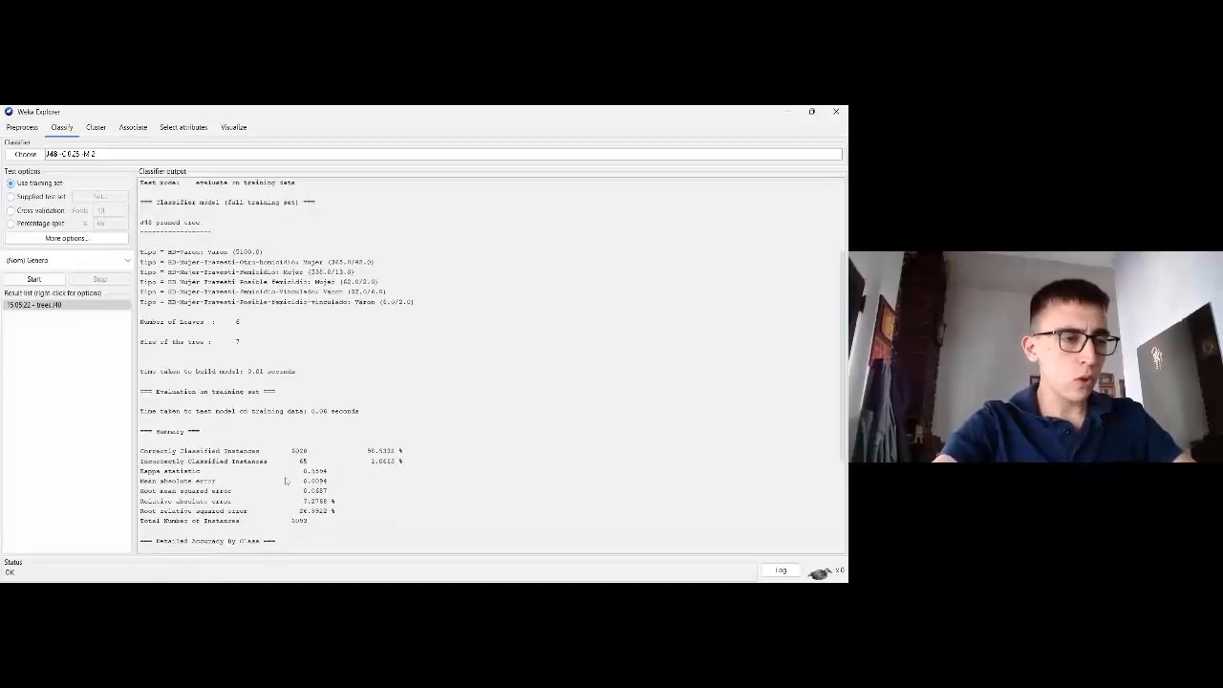
scroll(285, 481, down, 4)
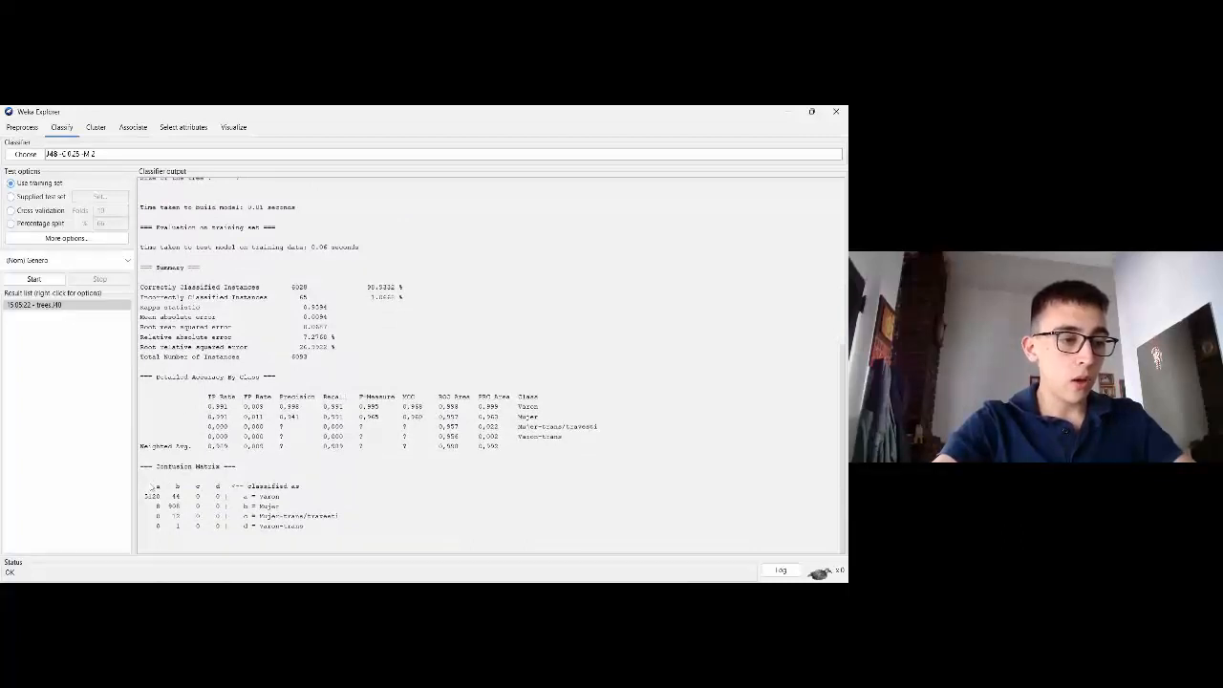
drag(147, 485, 304, 528)
click(304, 531)
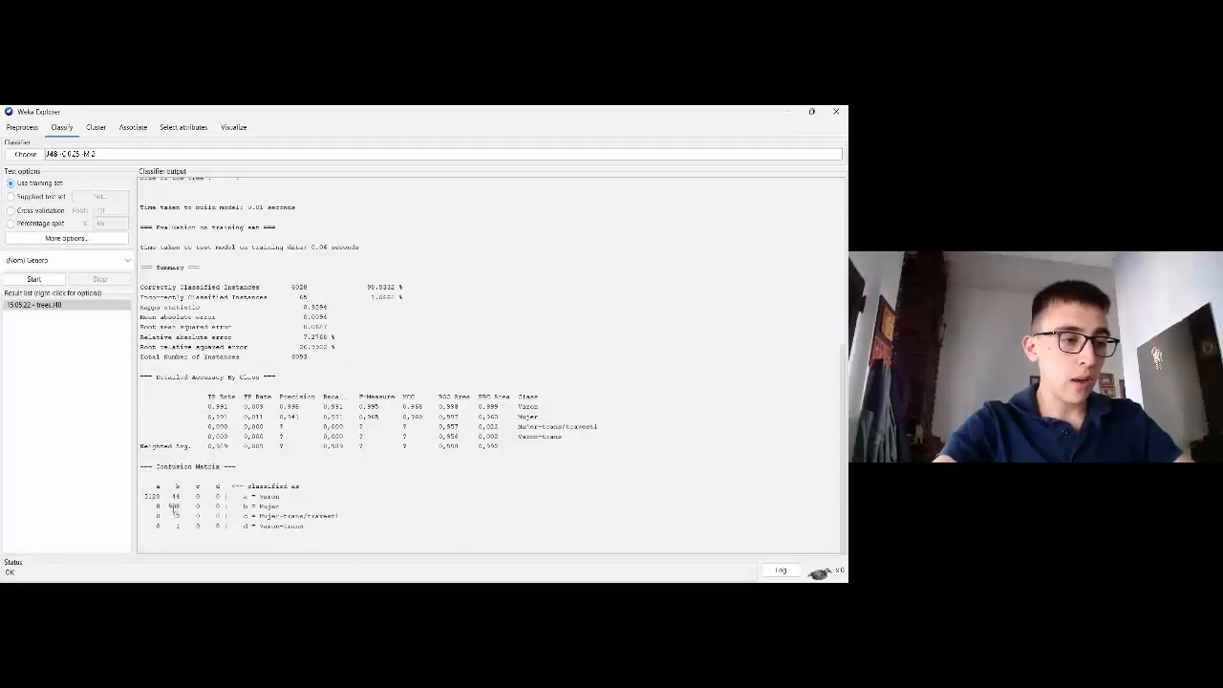
double_click(196, 516)
double_click(217, 526)
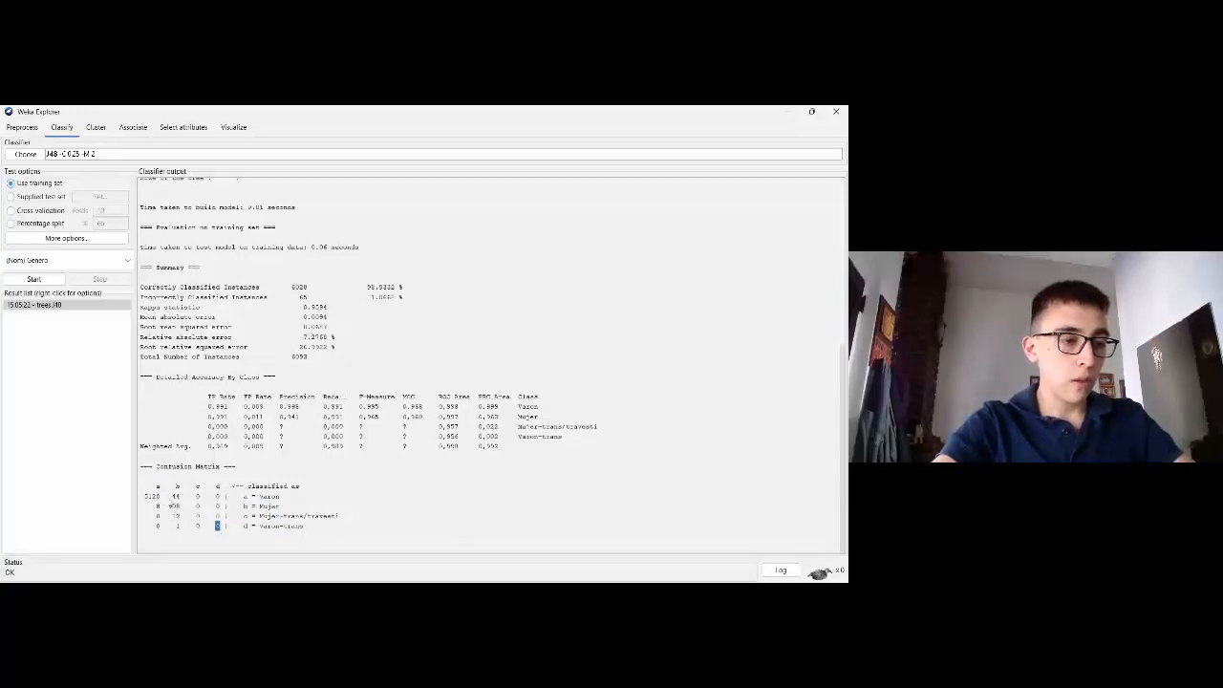
double_click(154, 496)
click(172, 508)
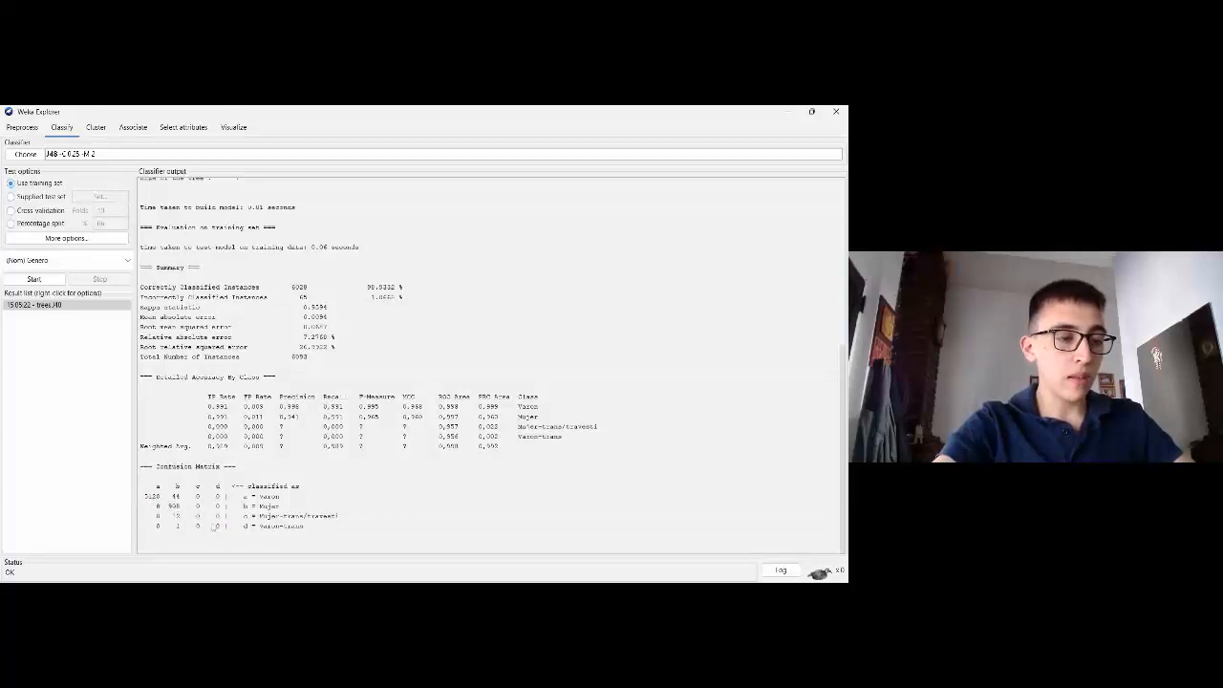
- Compare the entries in column a of the confusion matrix with the correctly classified Varon value above them
drag(156, 509, 158, 528)
click(156, 503)
click(159, 529)
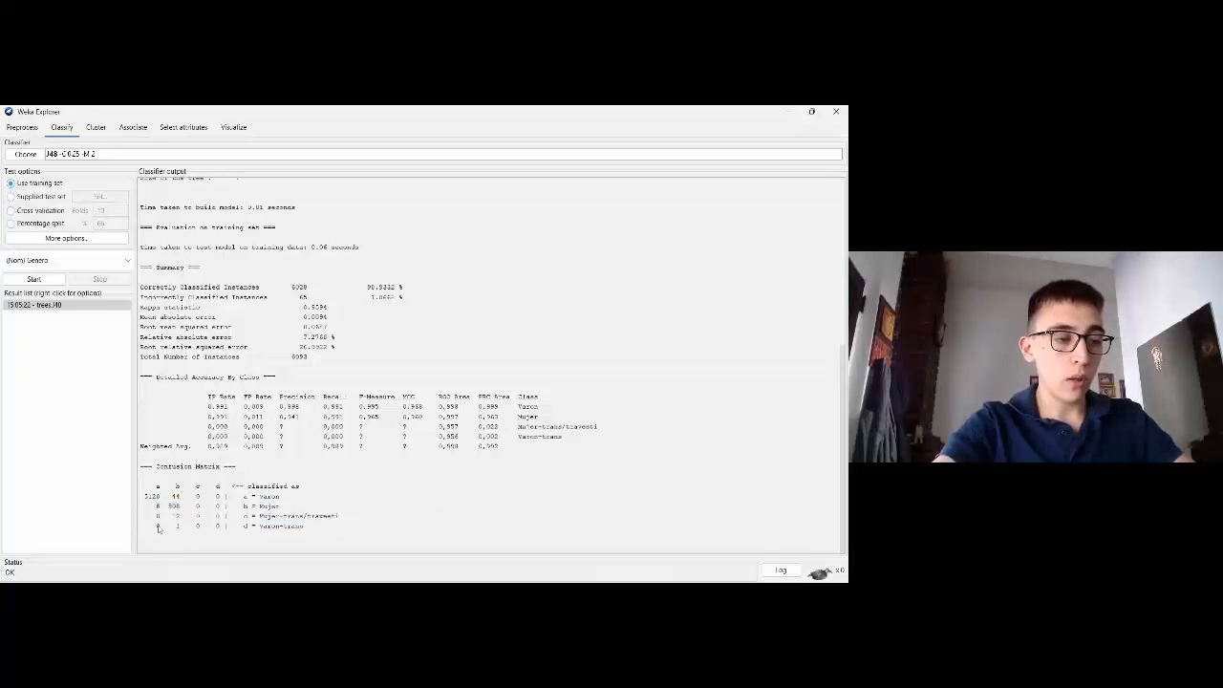
double_click(151, 497)
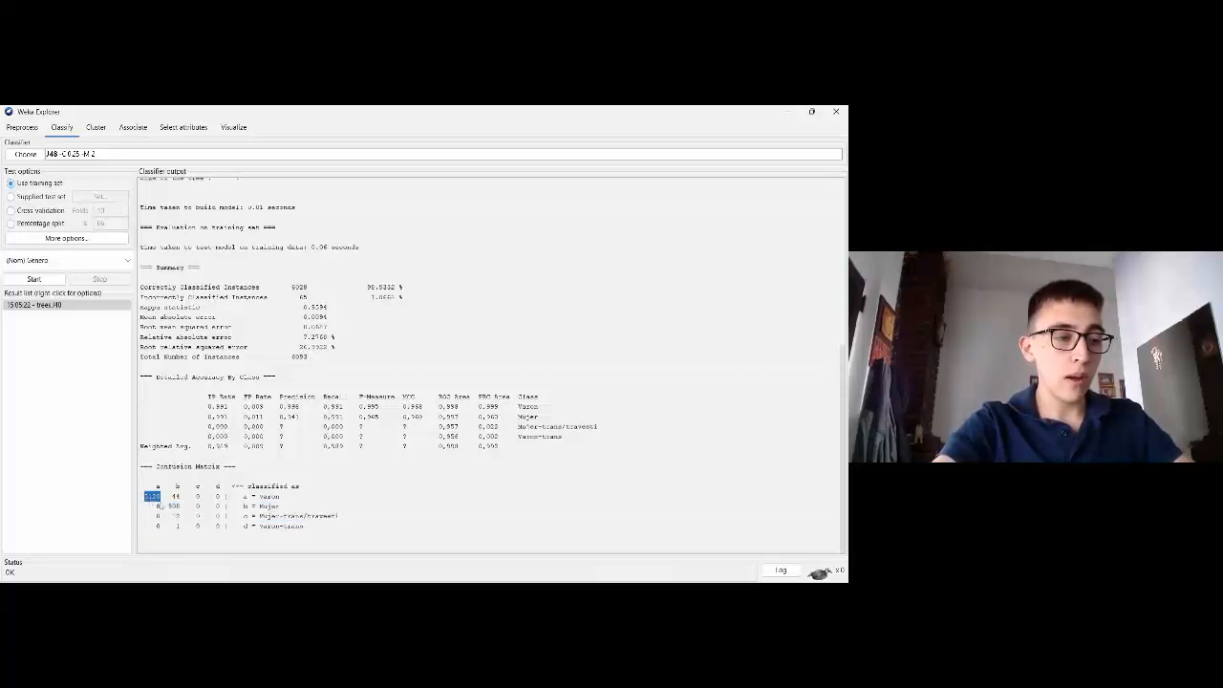
click(149, 501)
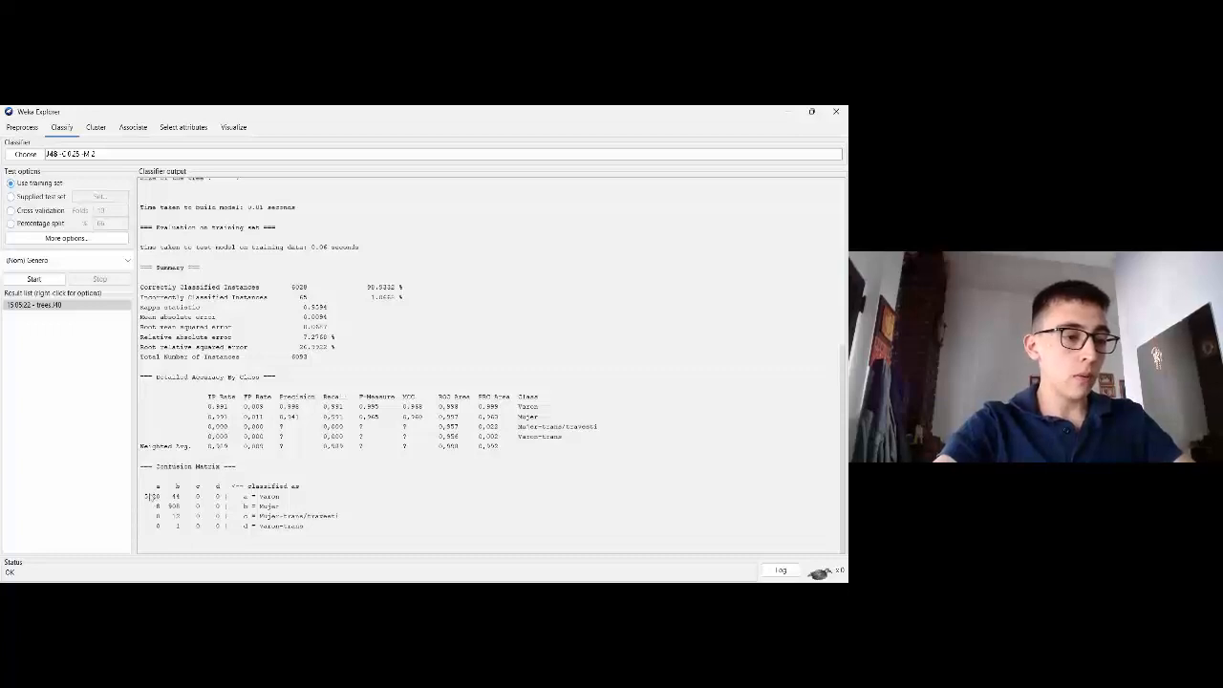
- Compare the Varon and Mujer entries in columns a and b of the confusion matrix
double_click(151, 497)
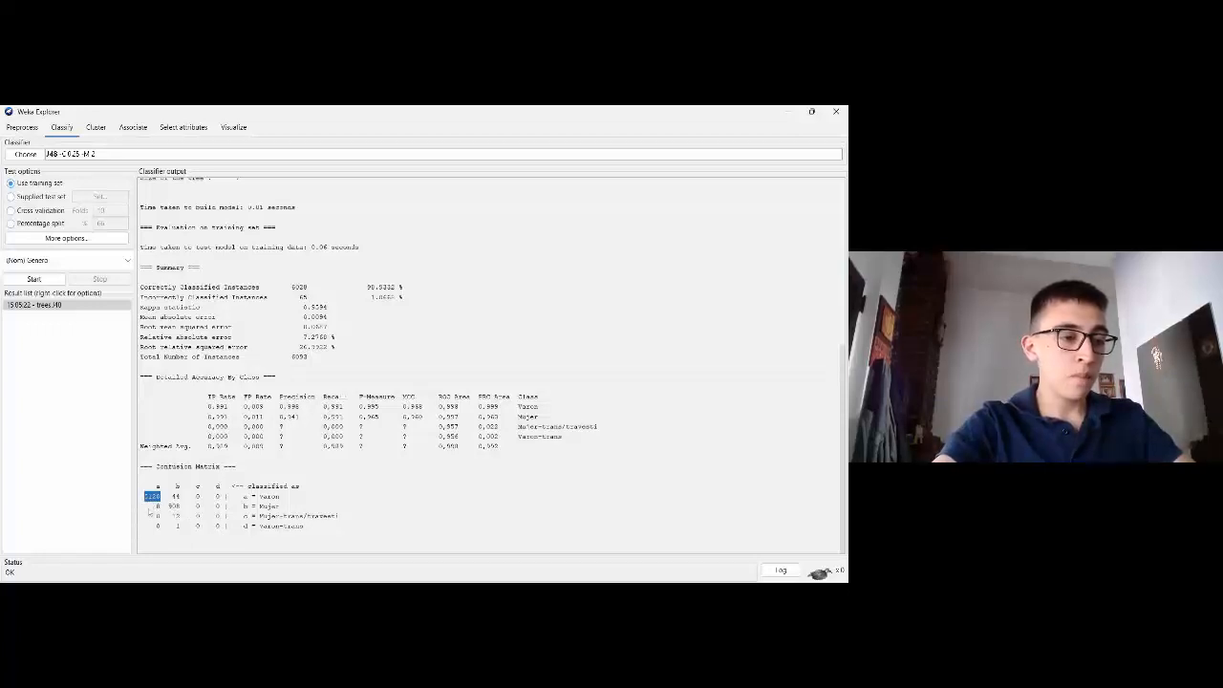
click(155, 509)
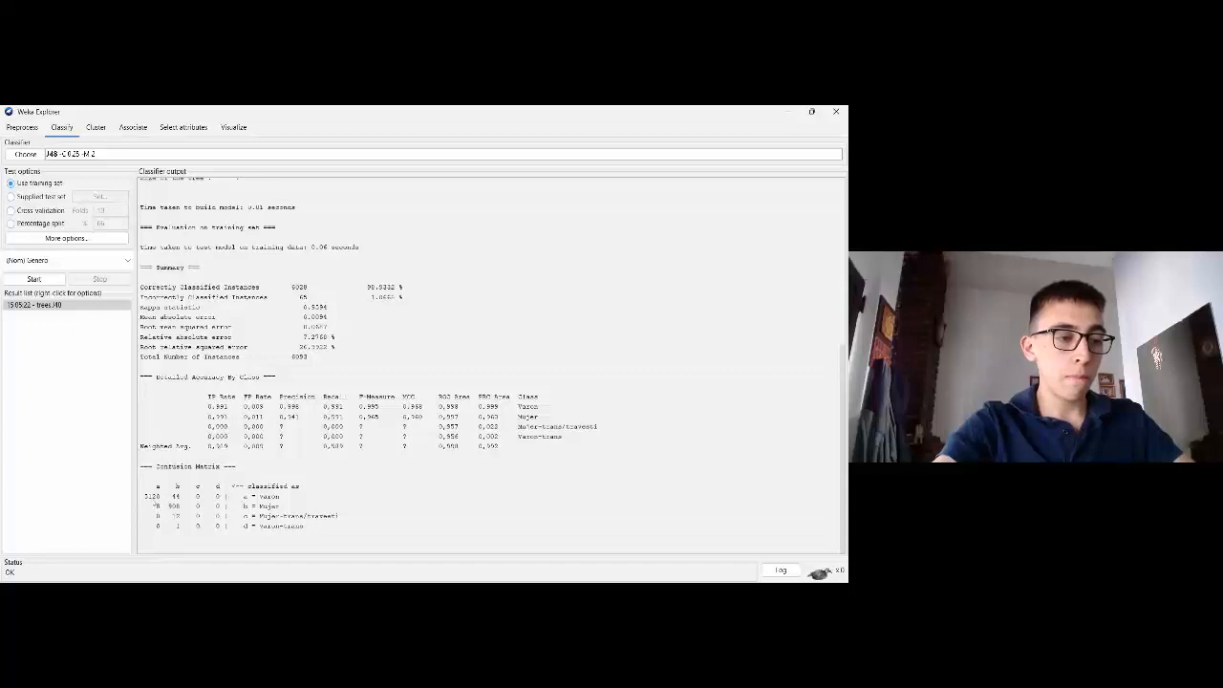
drag(141, 506, 155, 507)
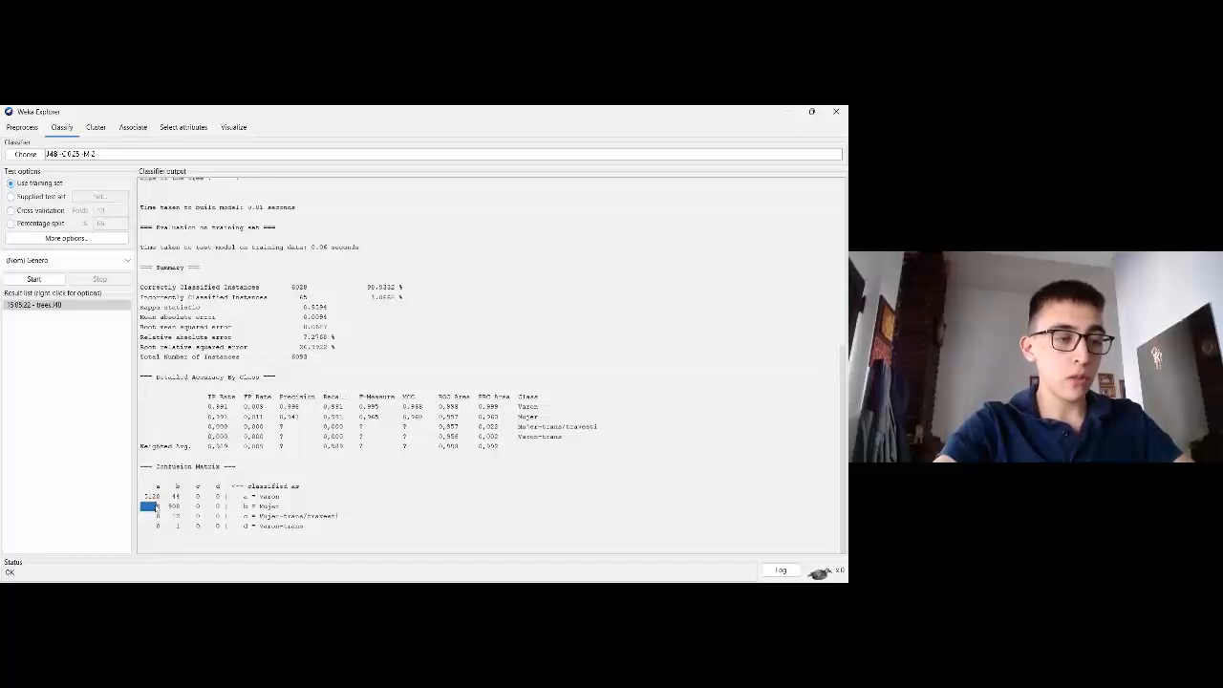
double_click(152, 497)
double_click(157, 507)
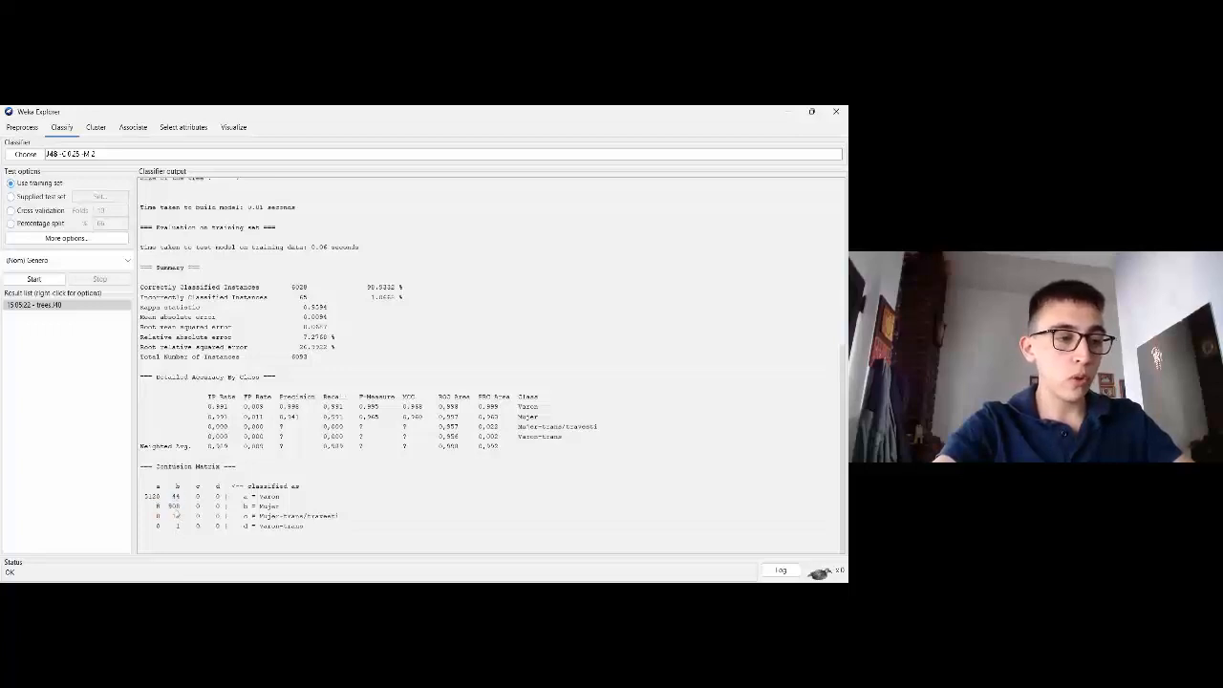
double_click(174, 508)
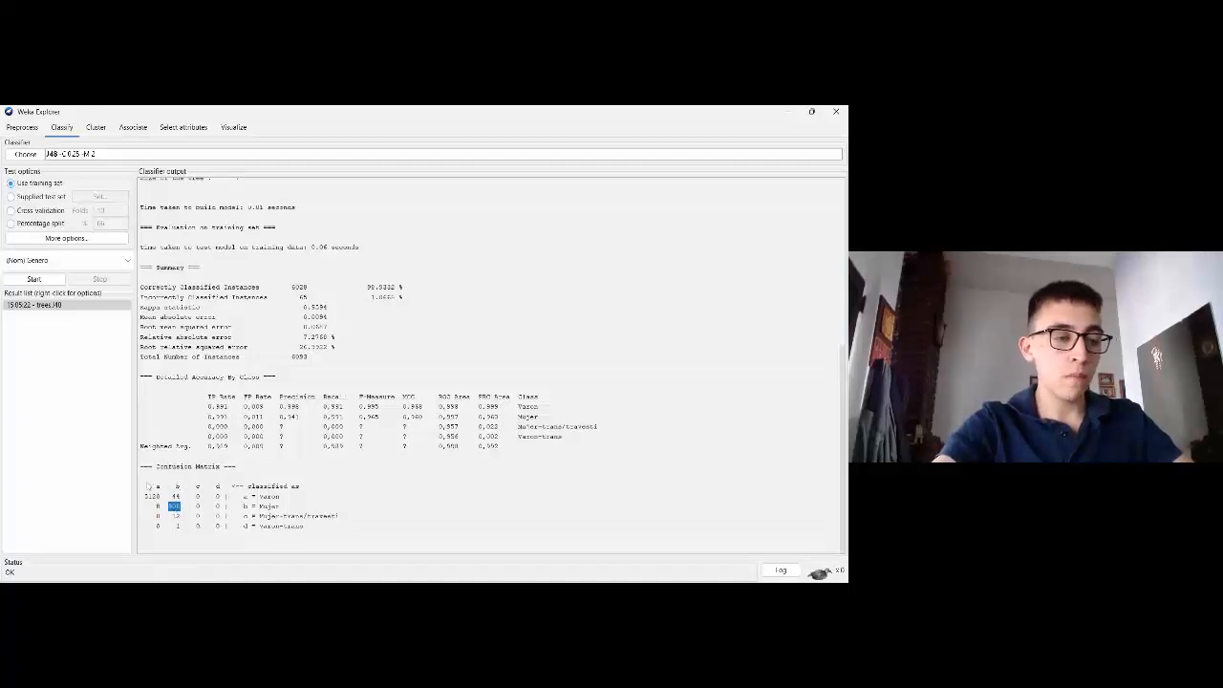
mouse_move(148, 485)
mouse_down()
mouse_move(152, 509)
mouse_move(307, 528)
mouse_move(155, 491)
mouse_up()
click(315, 526)
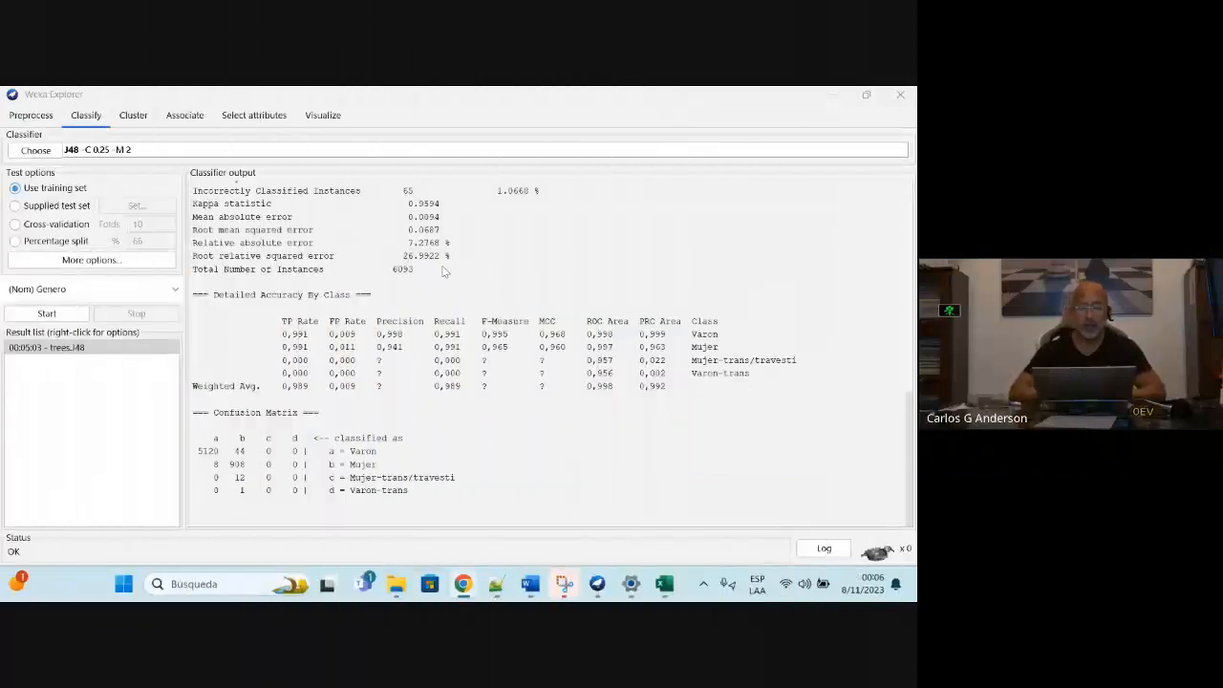
- Visualize the tree of the J48 result in a maximized tree view window
right_click(58, 352)
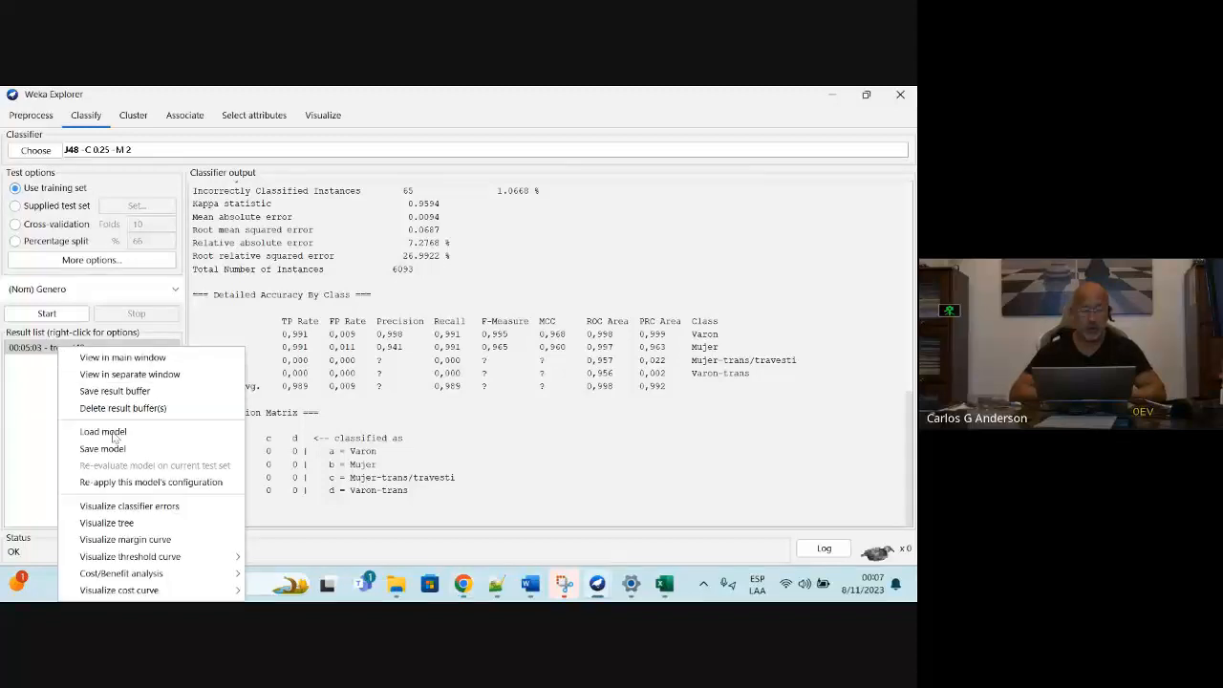
click(129, 526)
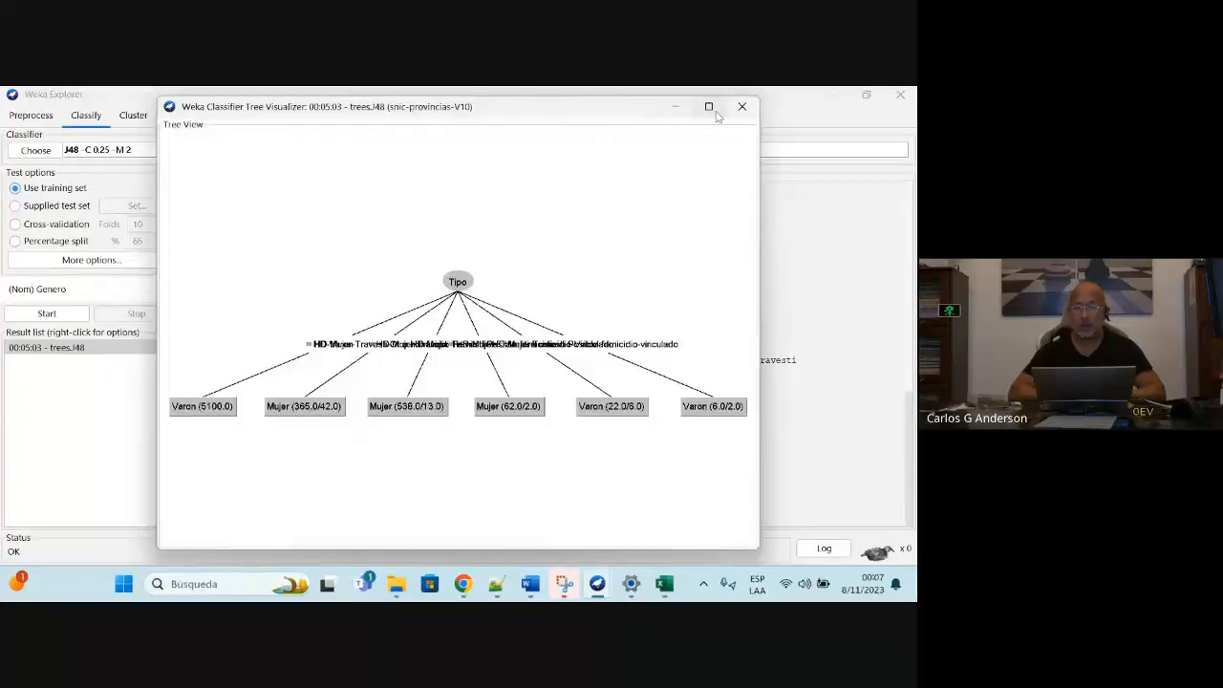
click(715, 112)
click(509, 256)
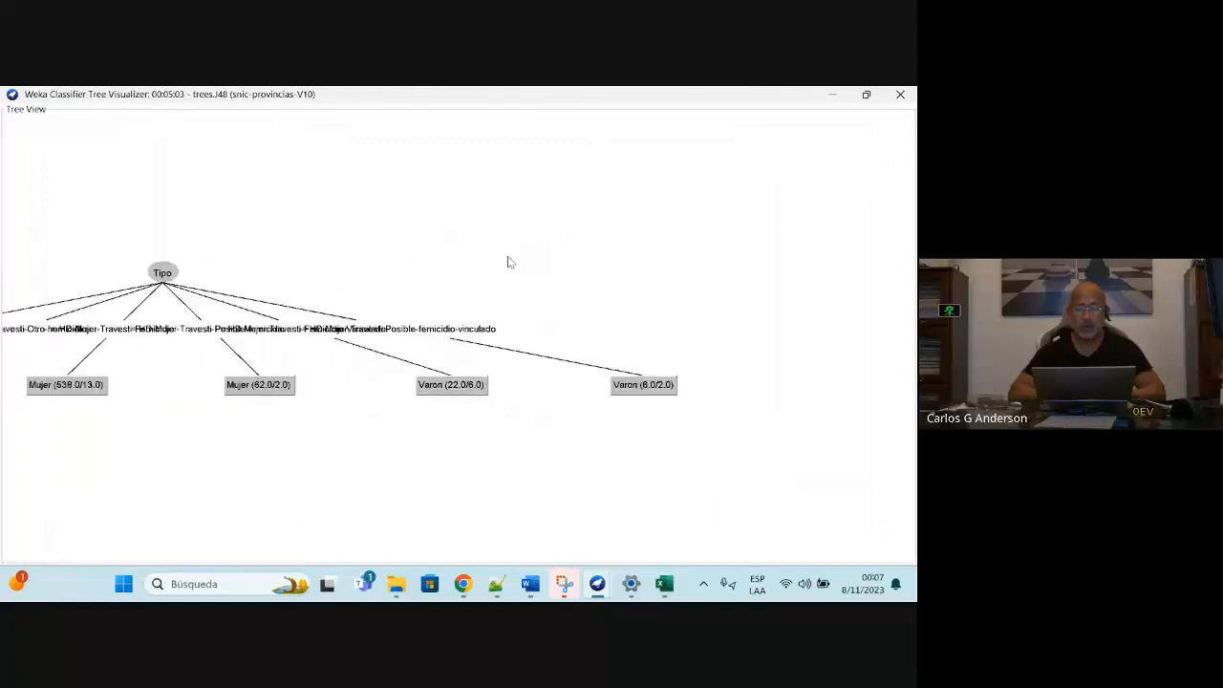
- Examine the Tipo branches and their Varon and Mujer leaves across the whole tree, and close the tree view
drag(377, 251, 915, 276)
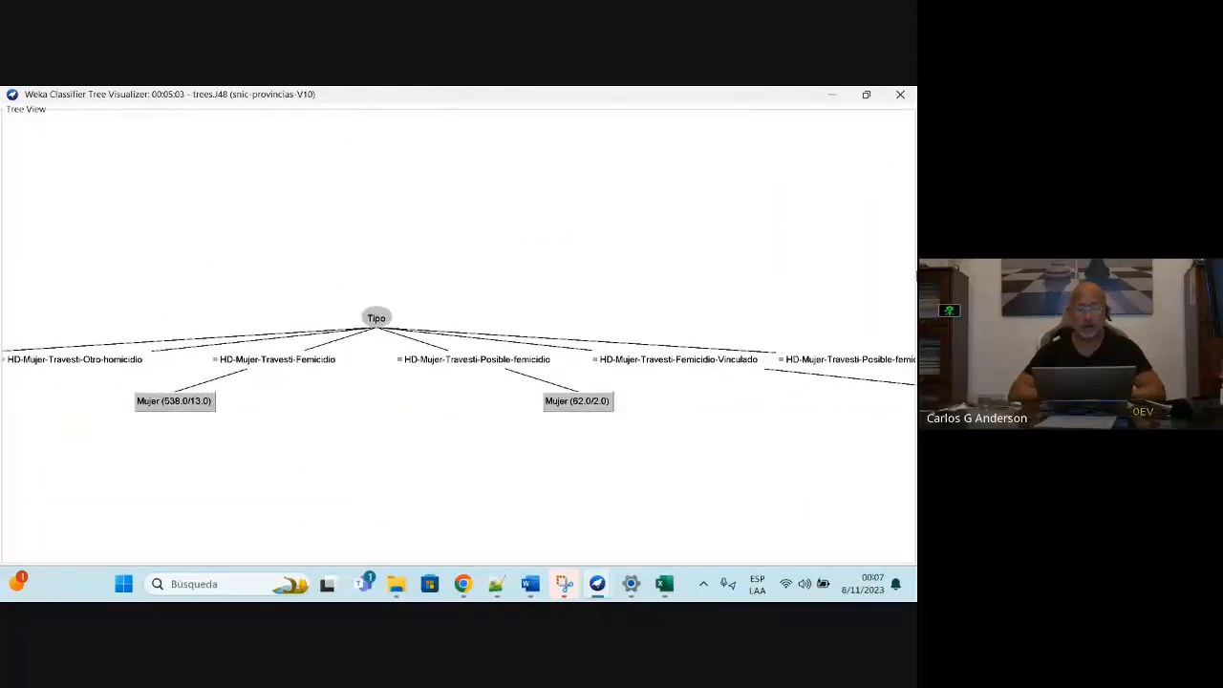
drag(500, 246, 743, 219)
drag(297, 246, 581, 237)
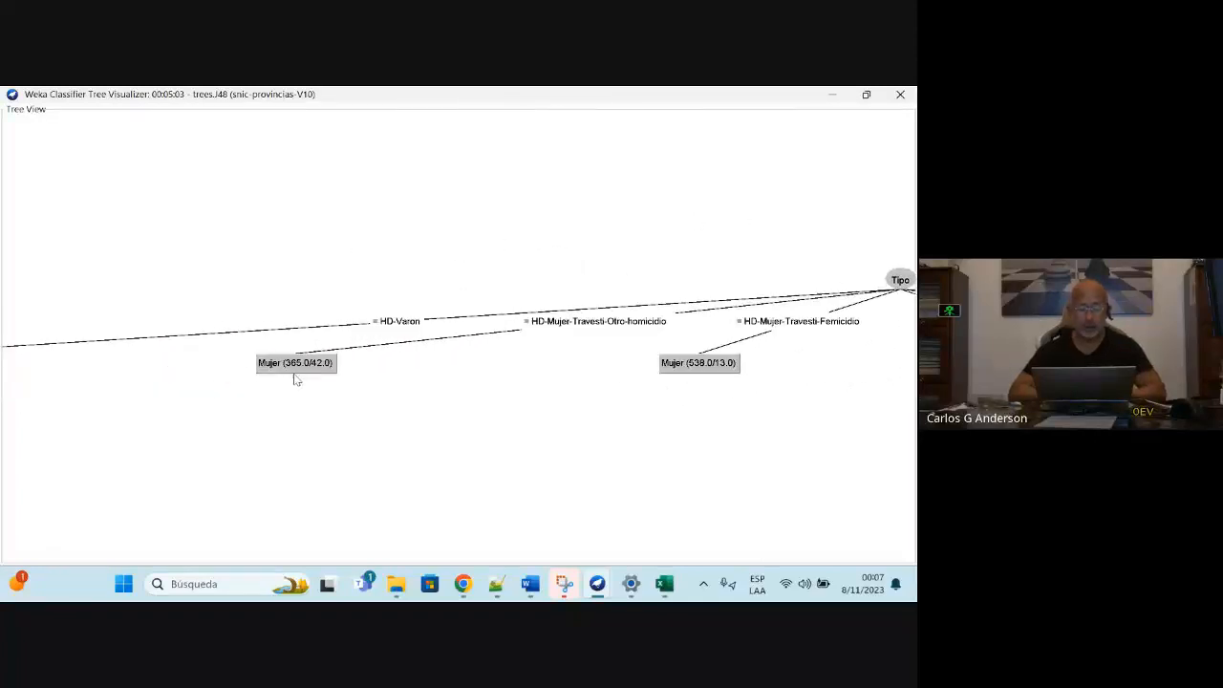
drag(200, 244, 465, 243)
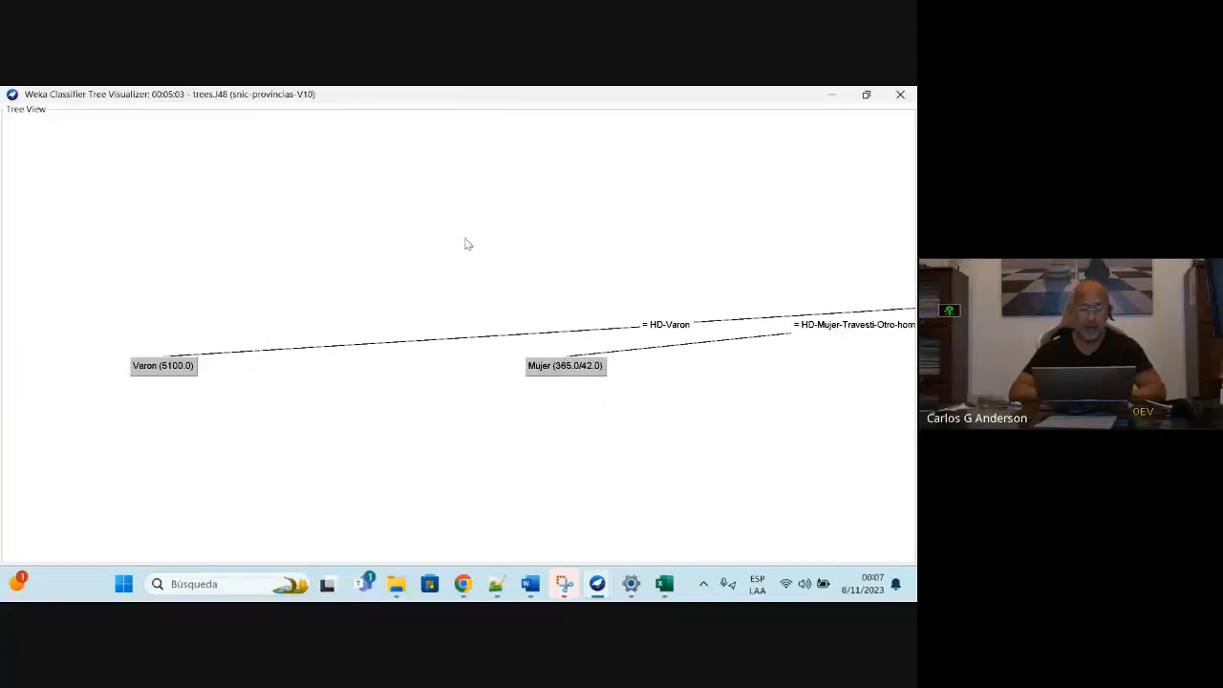
drag(642, 461, 204, 489)
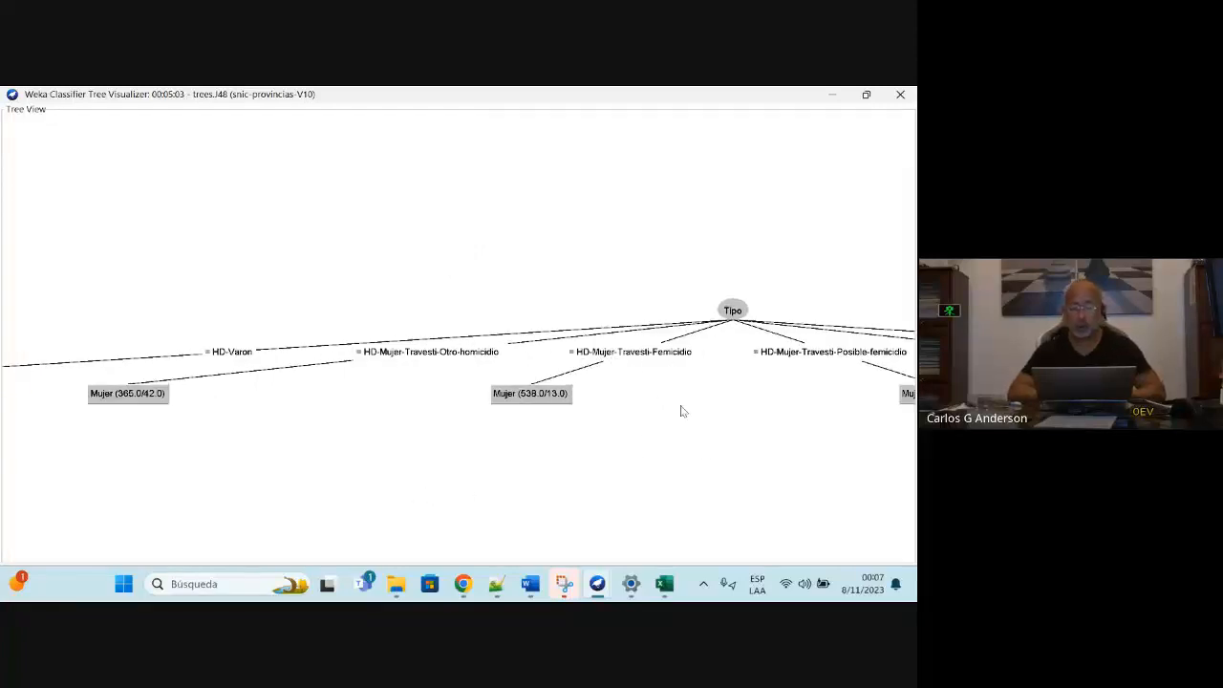
drag(659, 464, 407, 472)
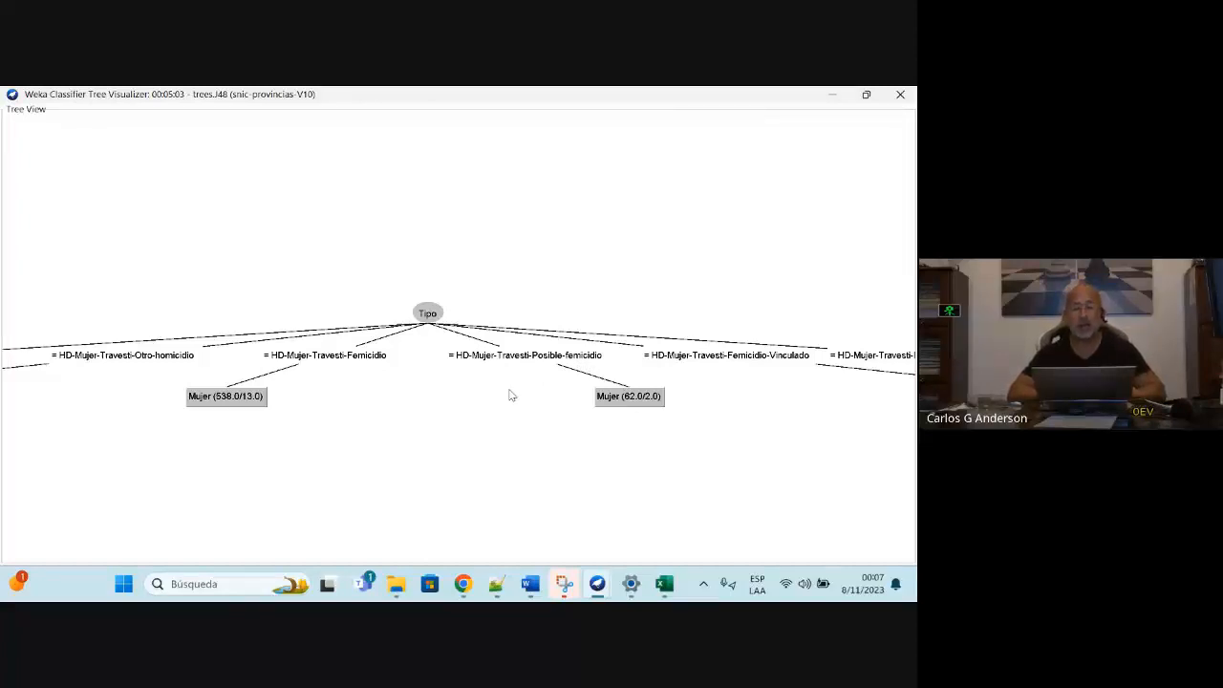
drag(718, 474, 644, 429)
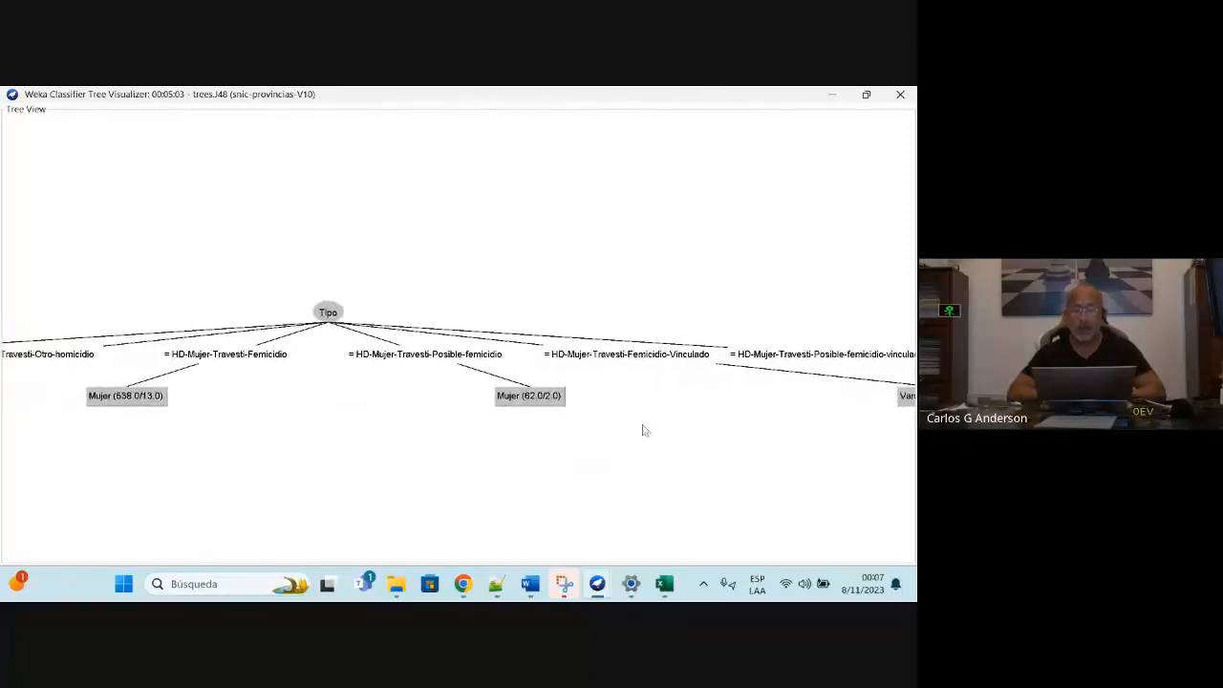
click(900, 94)
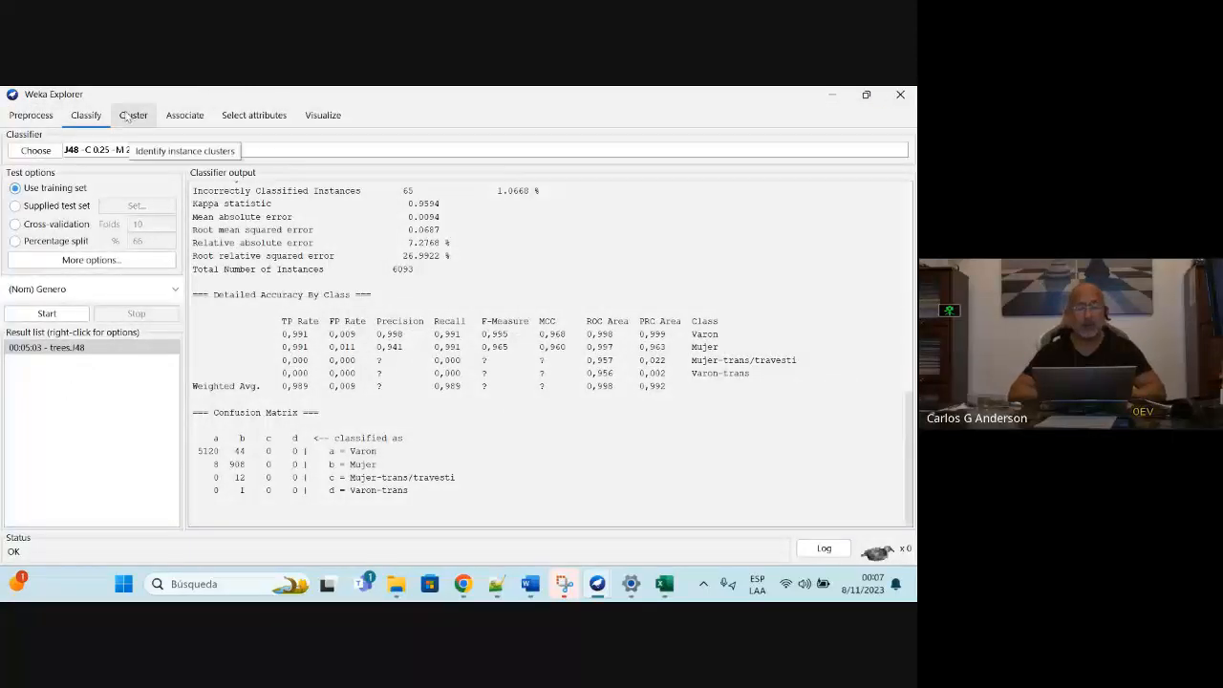
- Remove the Tipo, Arma, Anio and Mes attributes from the dataset, keeping Provincia, Genero and Edad
click(27, 117)
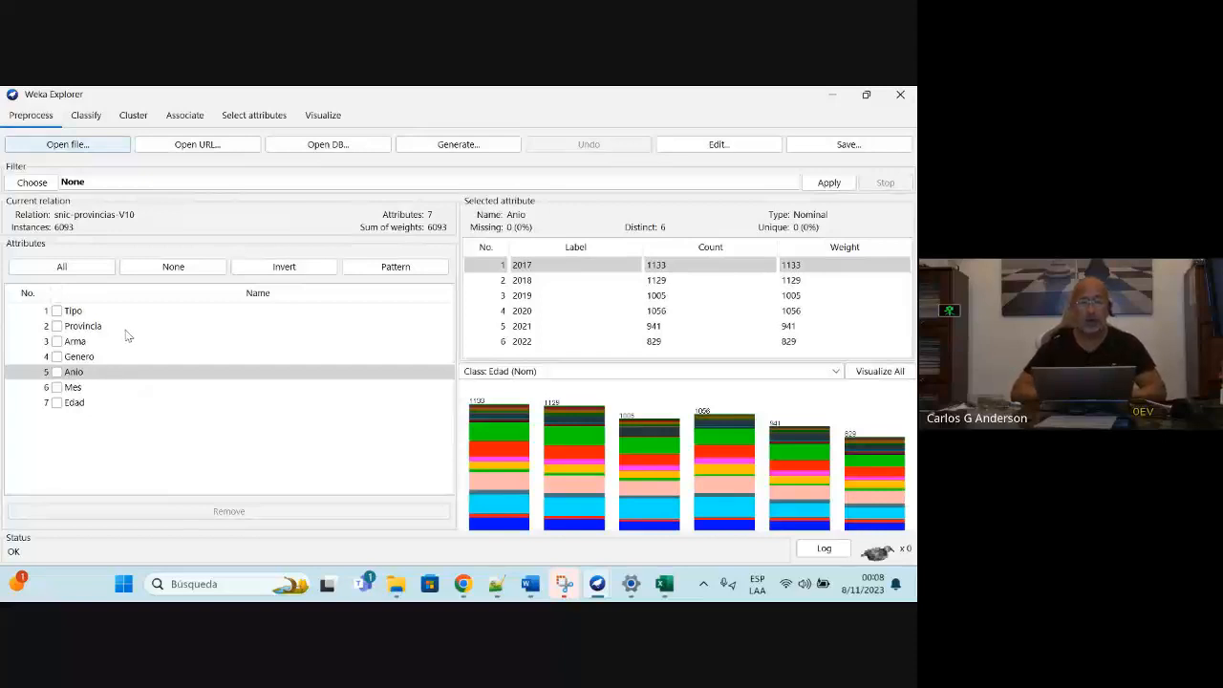
click(57, 311)
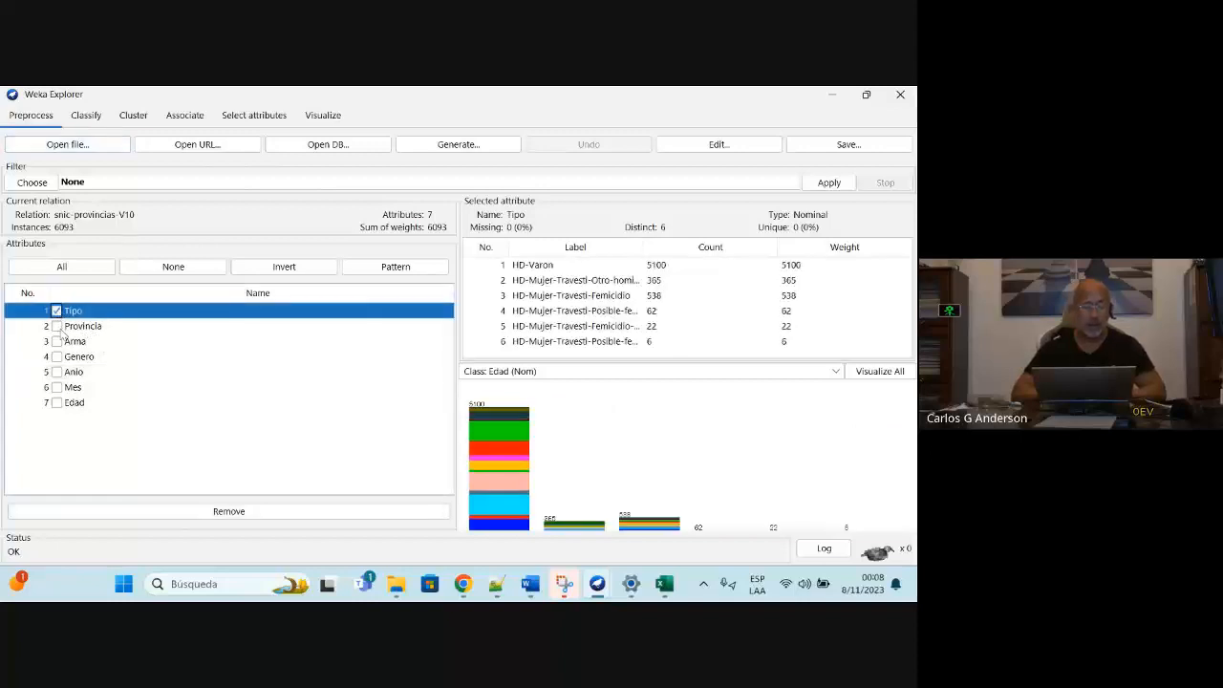
click(58, 341)
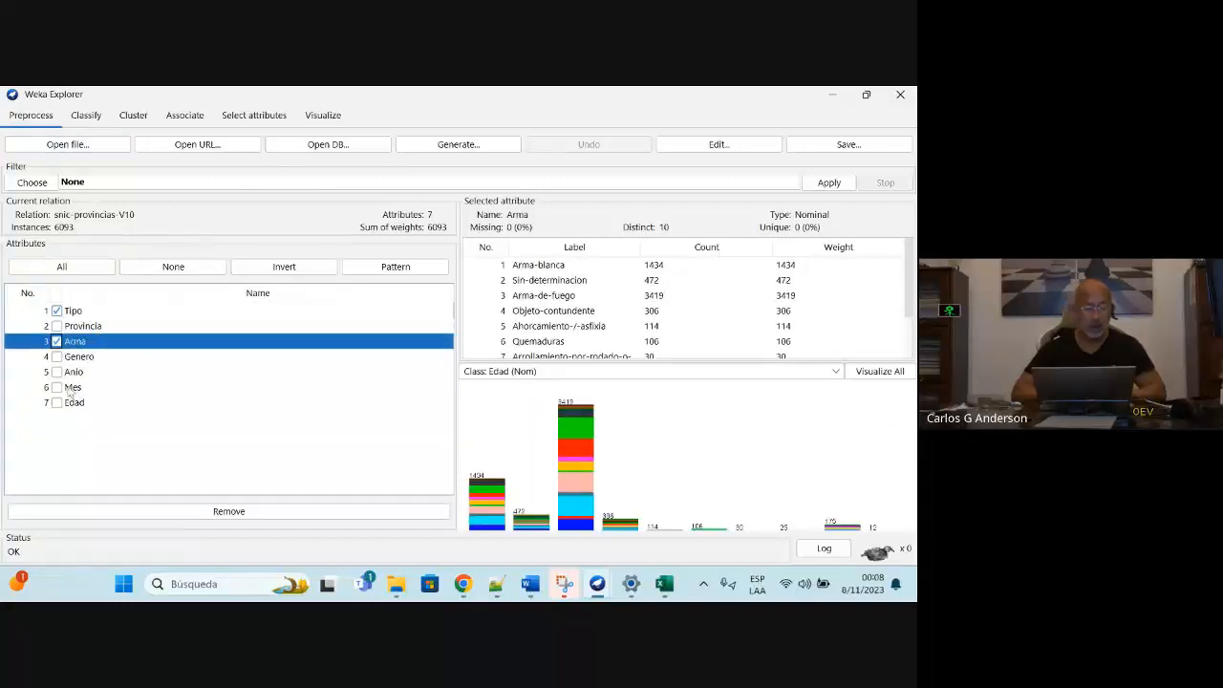
click(57, 372)
click(58, 387)
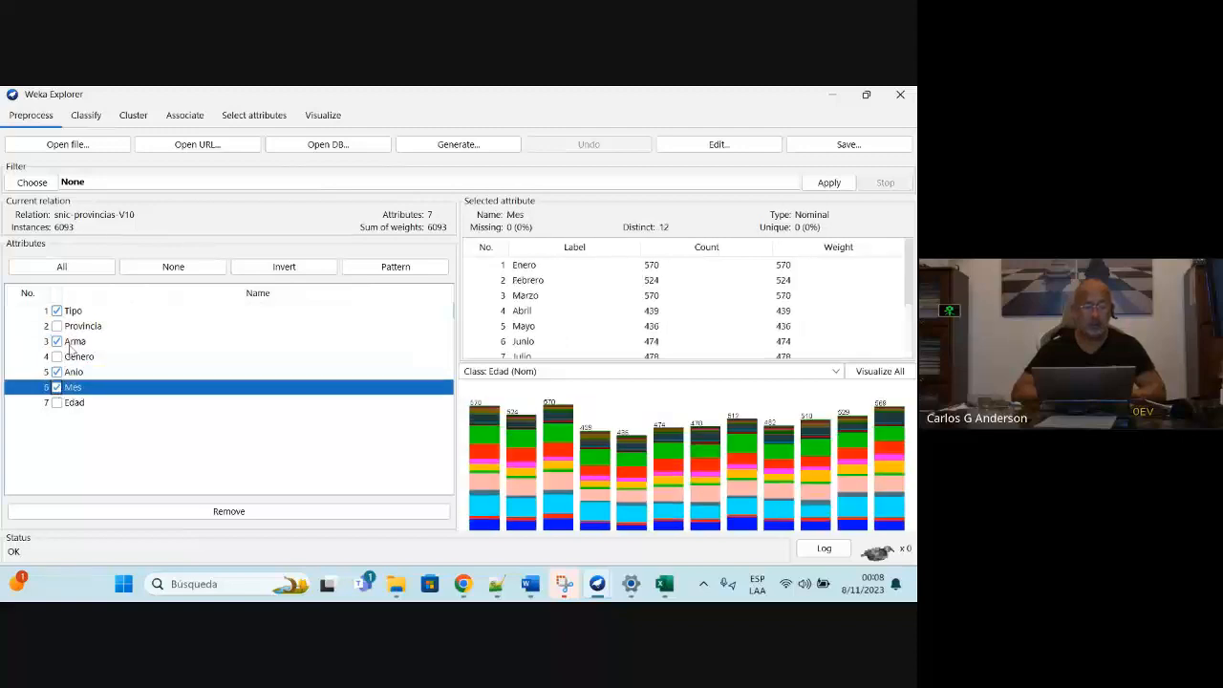
click(229, 513)
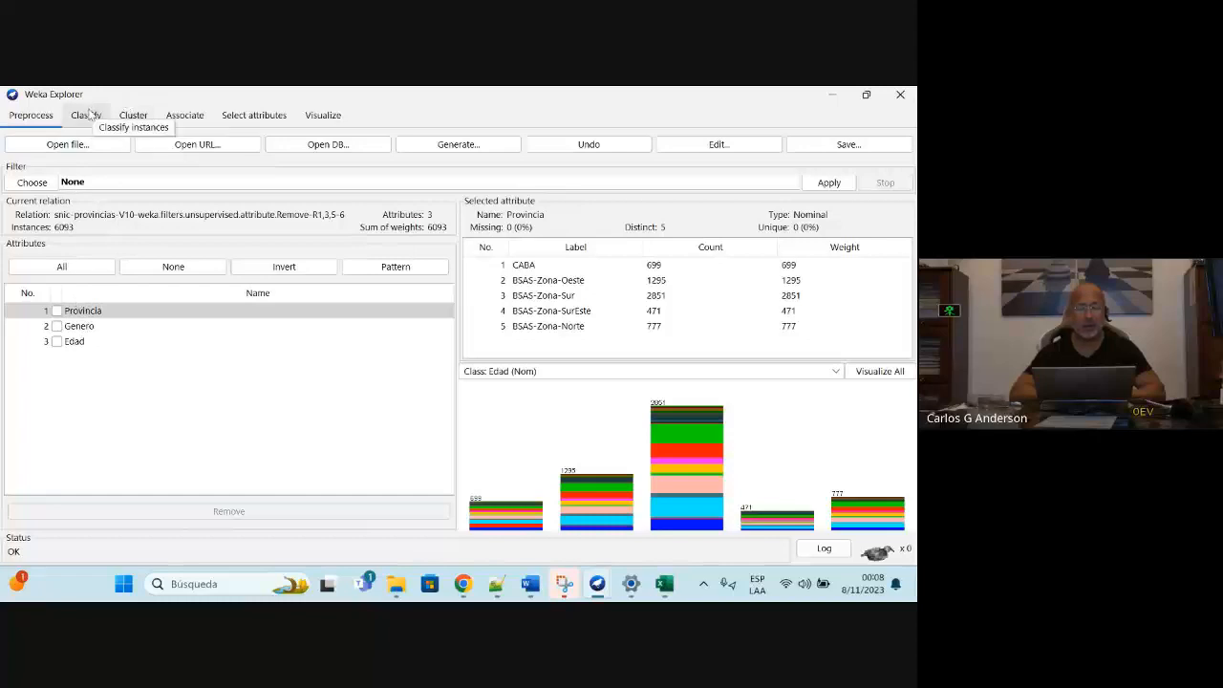
- Run the J48 classifier on the reduced dataset with Genero as the class, using the training set
click(86, 114)
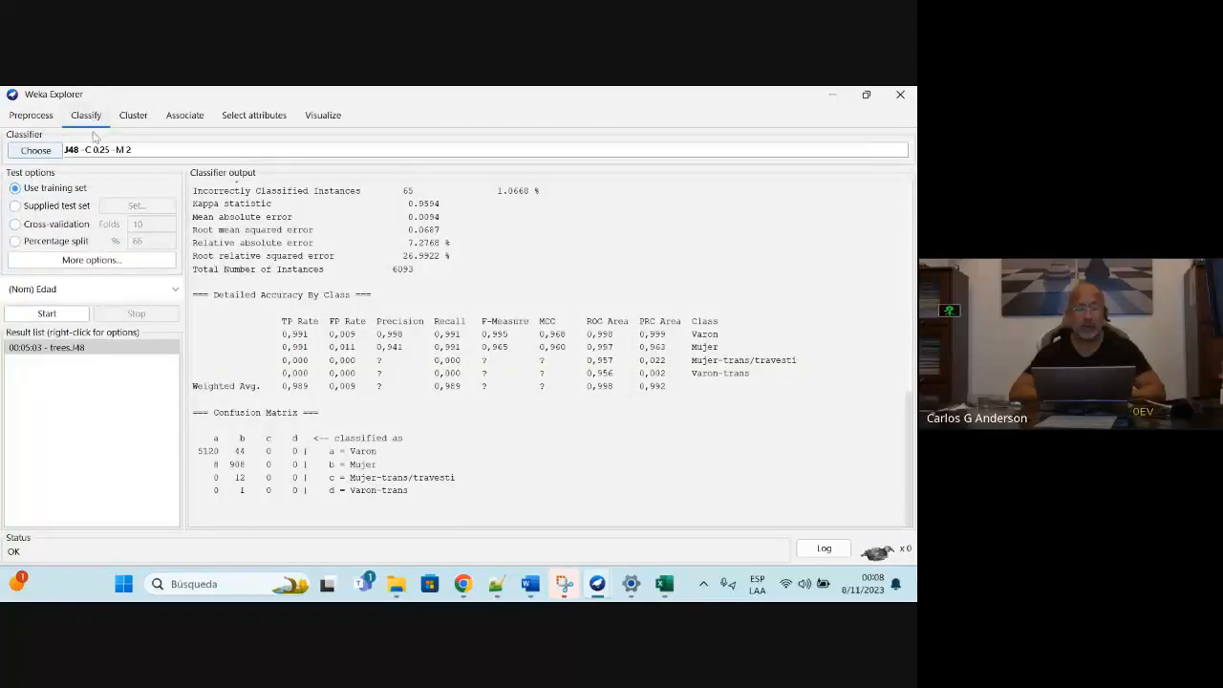
click(74, 288)
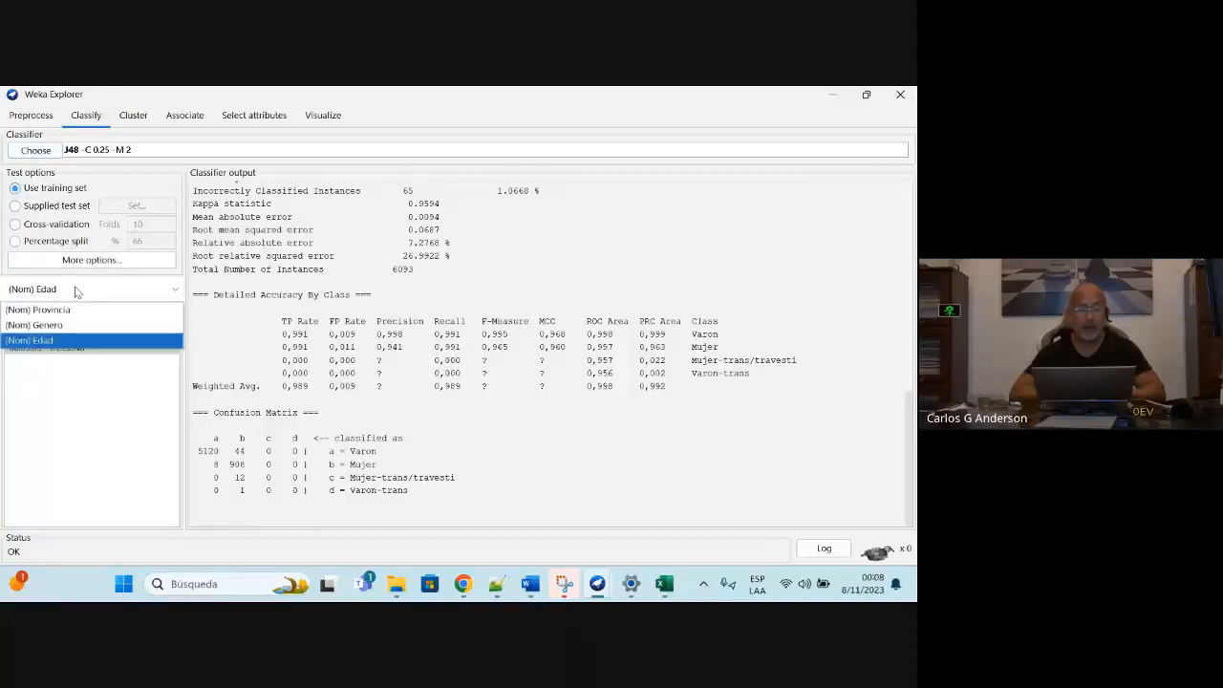
click(59, 330)
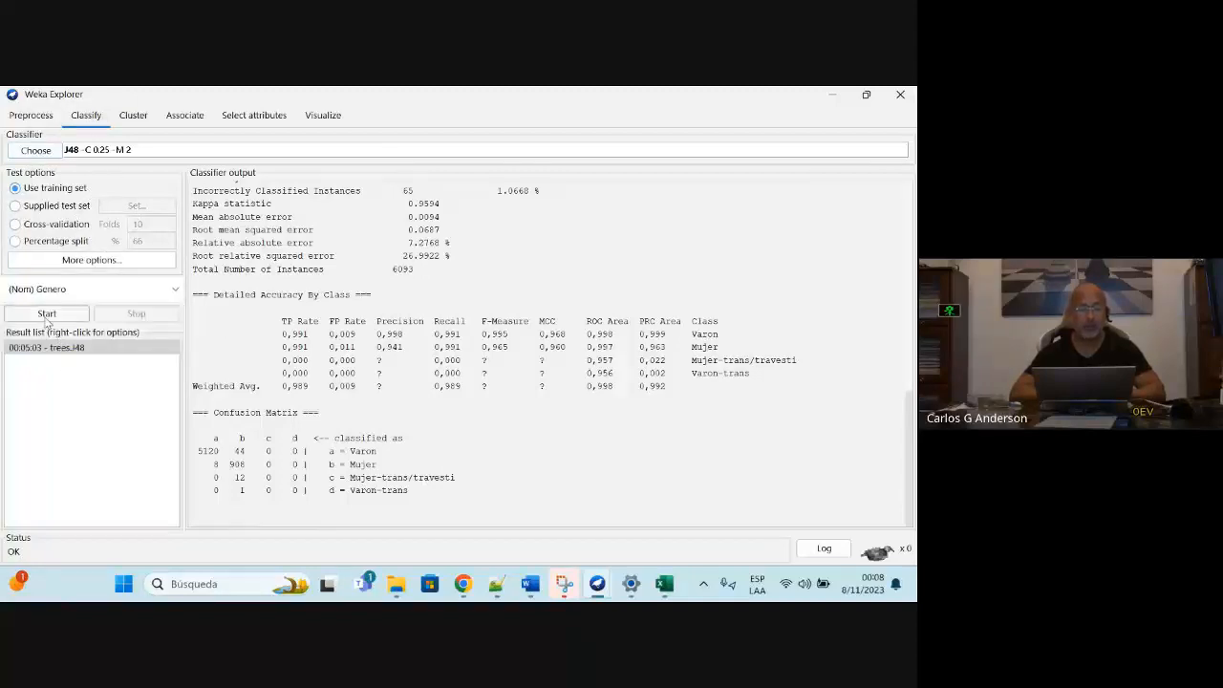
click(46, 315)
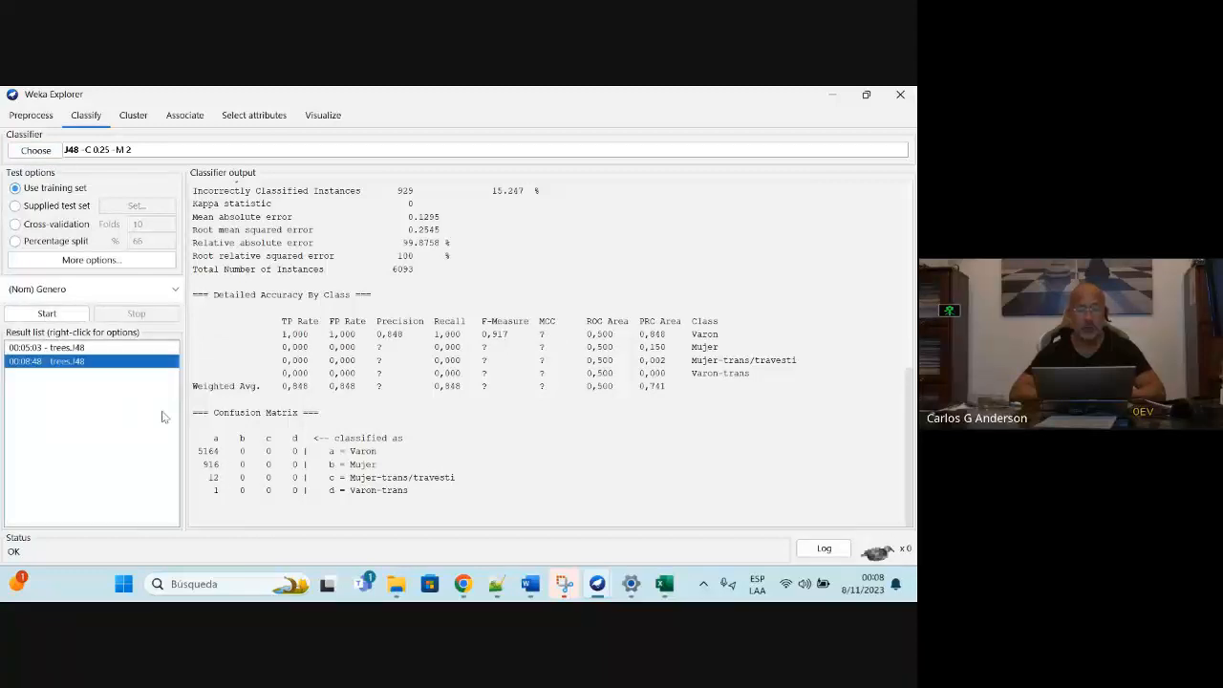
- Examine the new J48 run's classification percentages and confusion matrix, and visualize its tree
scroll(574, 344, up, 4)
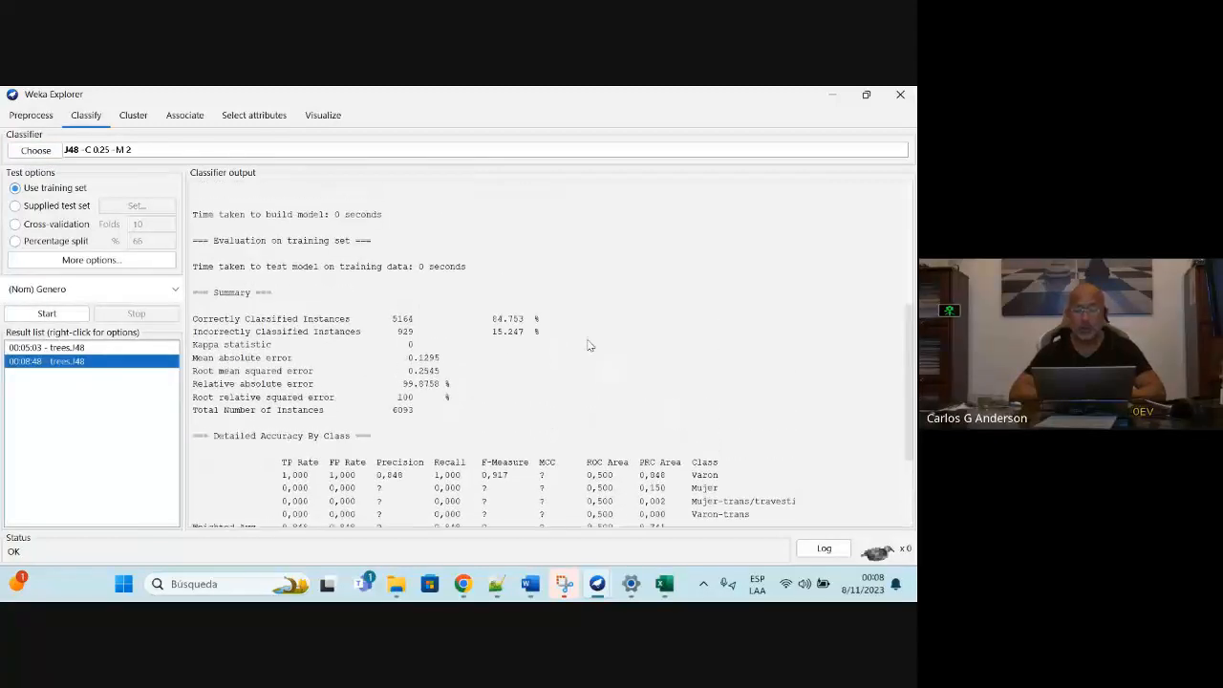
drag(541, 336, 489, 328)
click(487, 322)
scroll(486, 322, down, 4)
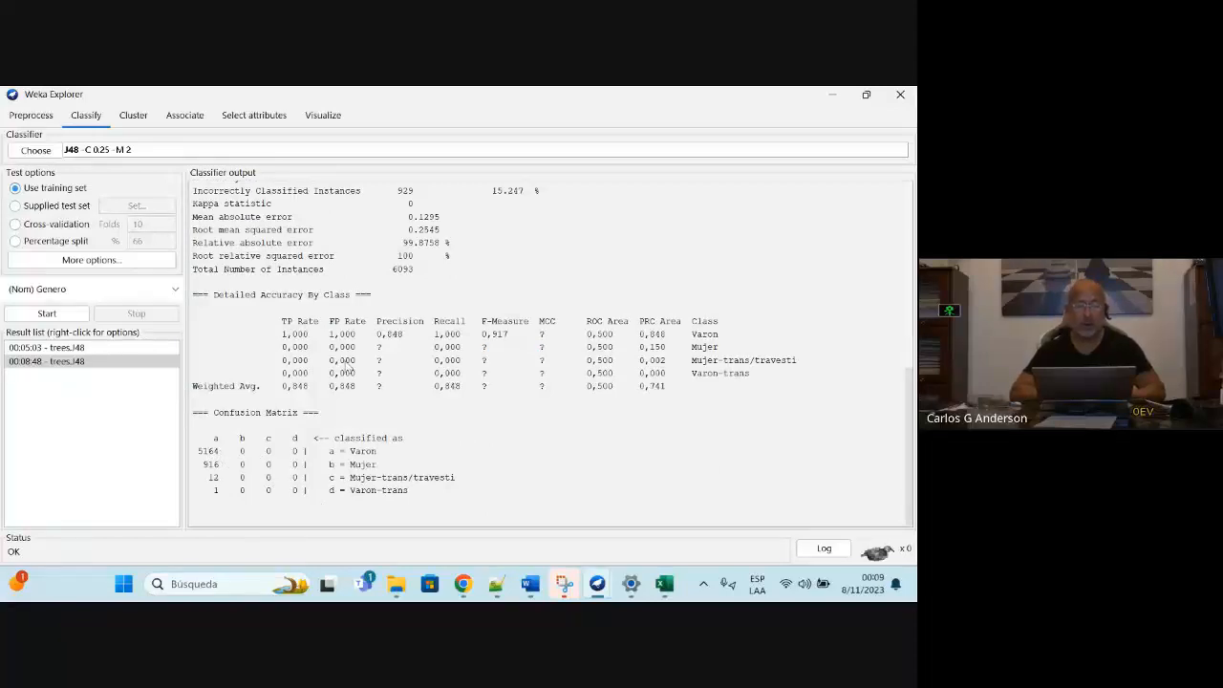
right_click(61, 362)
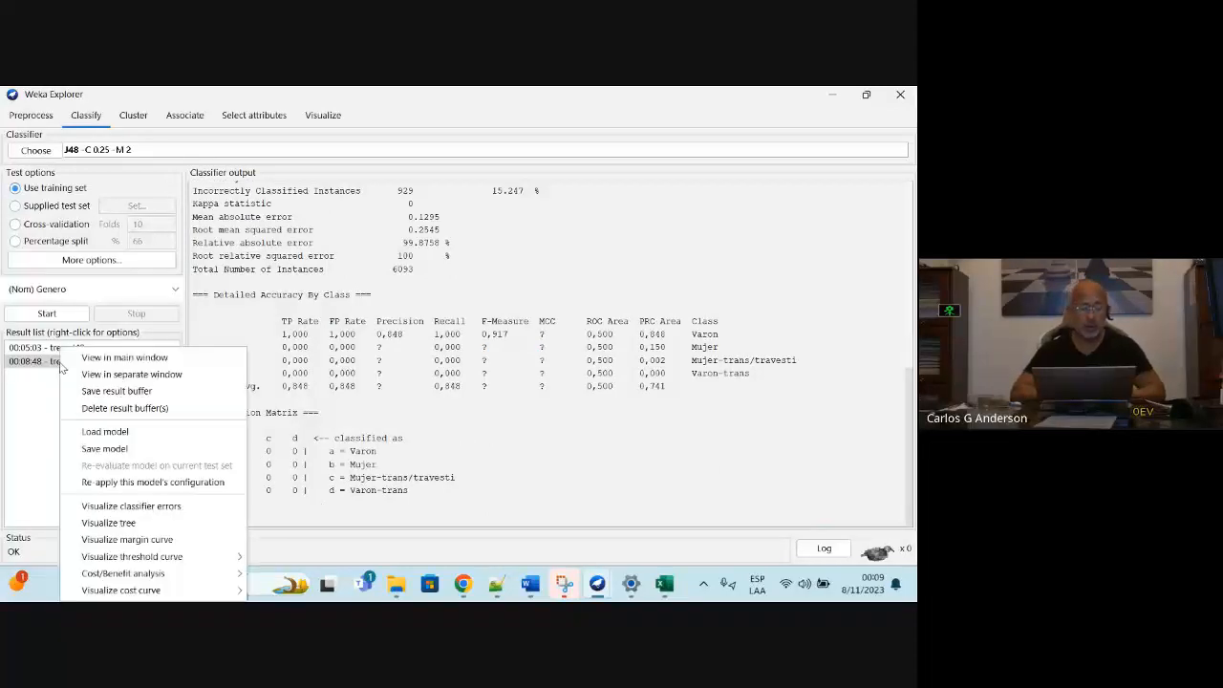
click(142, 525)
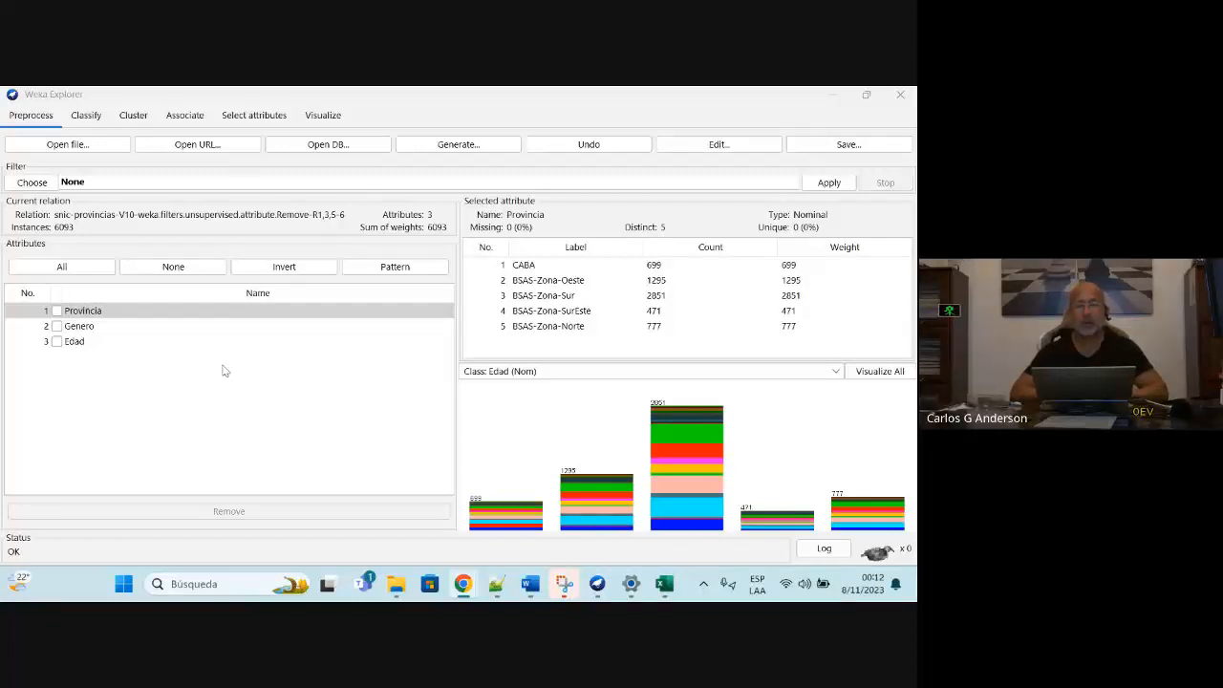
- Reload the full dataset_V10.arff file from the snic folder
click(65, 145)
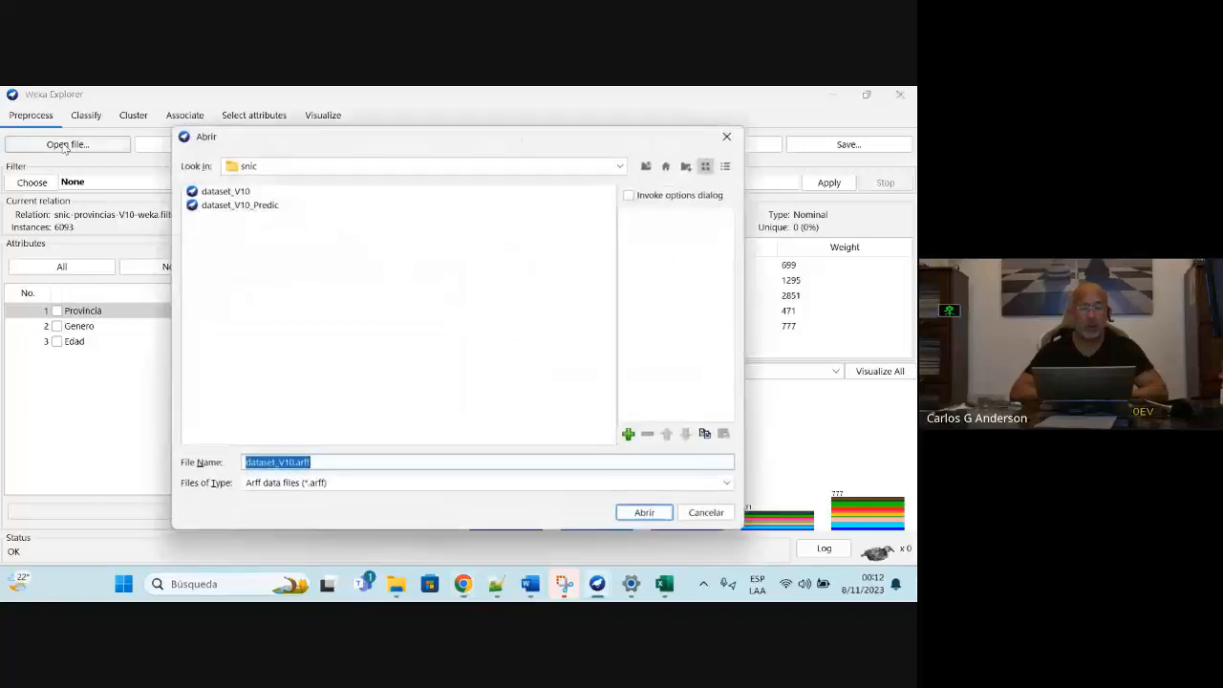
click(223, 193)
click(646, 514)
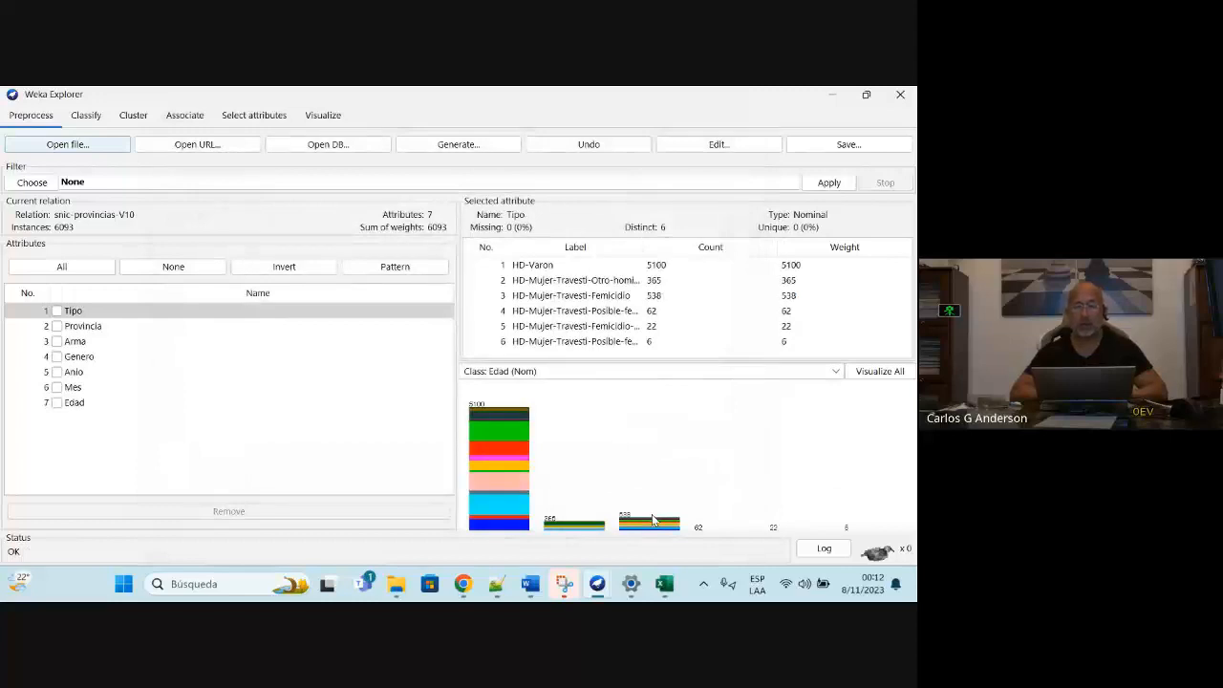
- Remove Tipo, Arma, Anio and Mes from the reloaded dataset so only Provincia, Genero and Edad remain
click(58, 312)
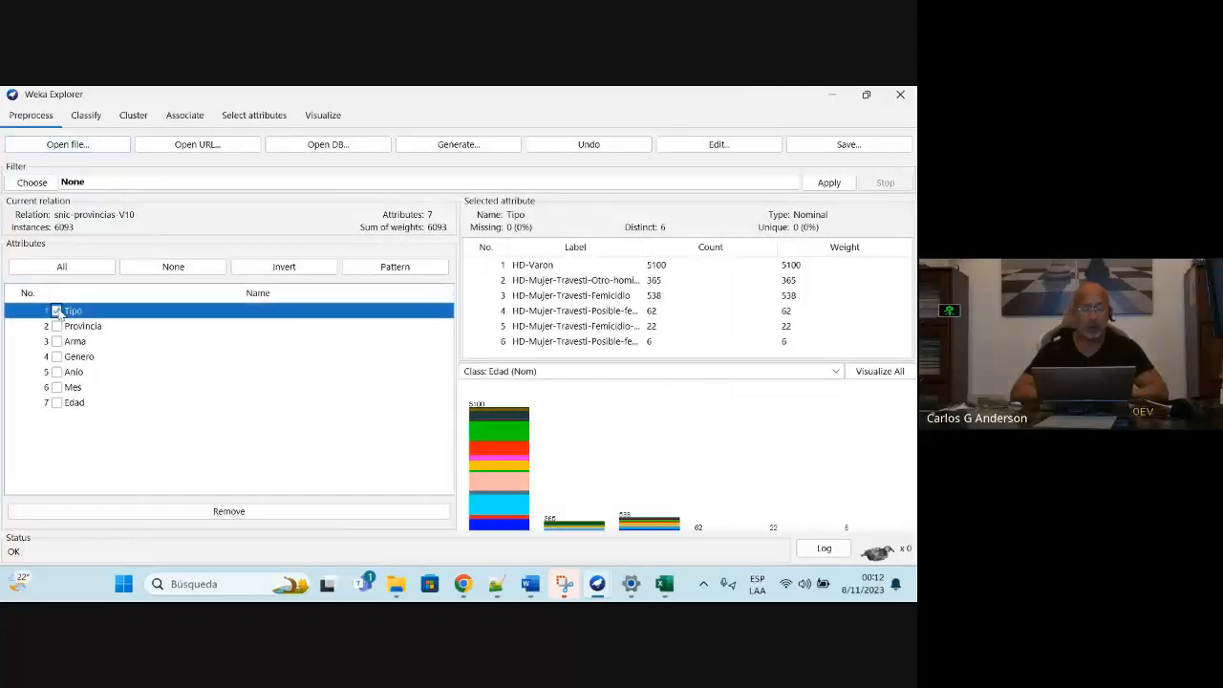
click(56, 341)
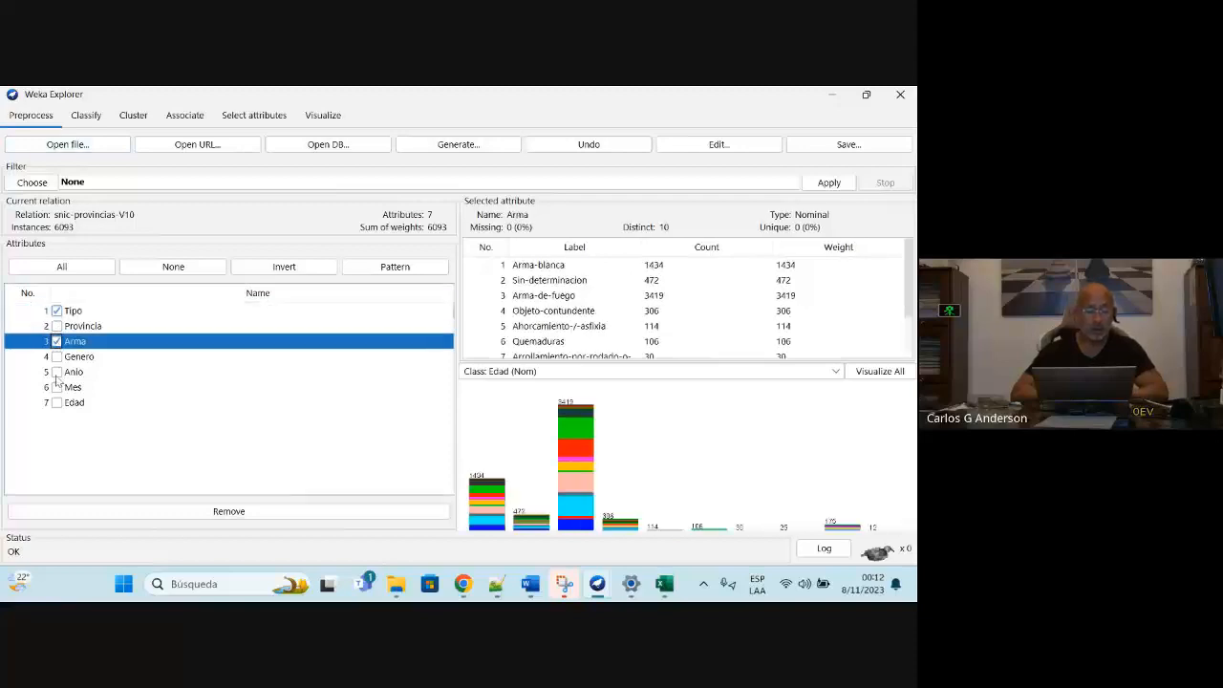
click(52, 357)
click(56, 372)
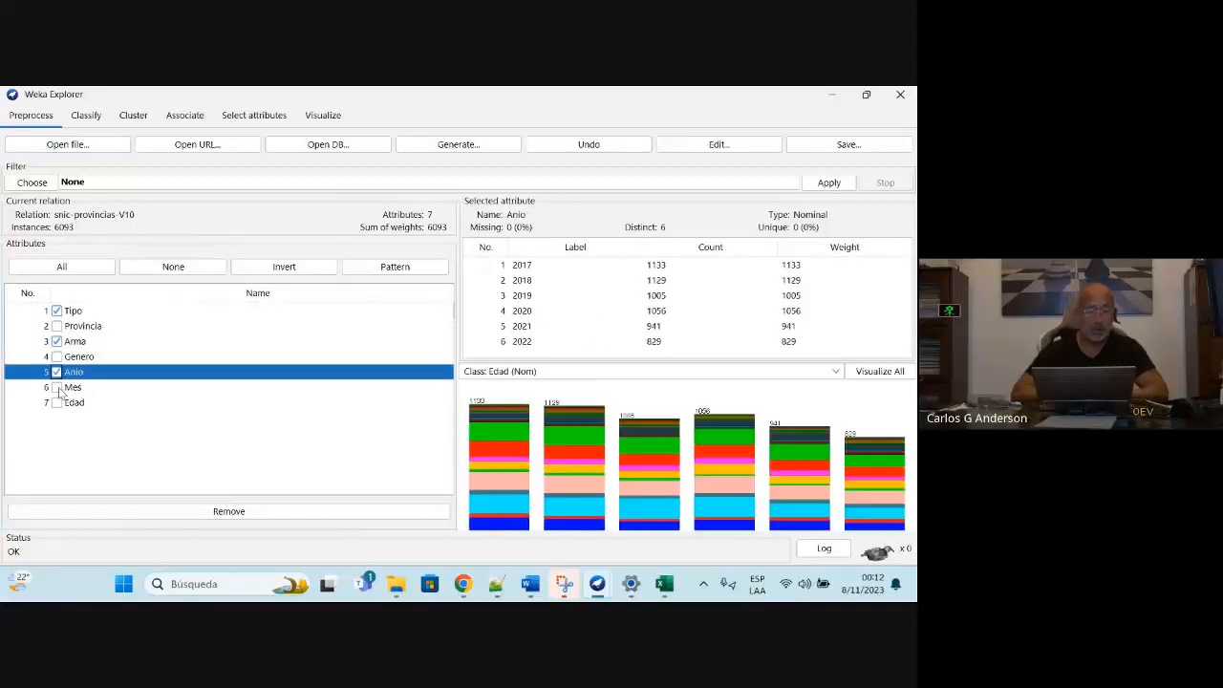
click(57, 387)
click(229, 512)
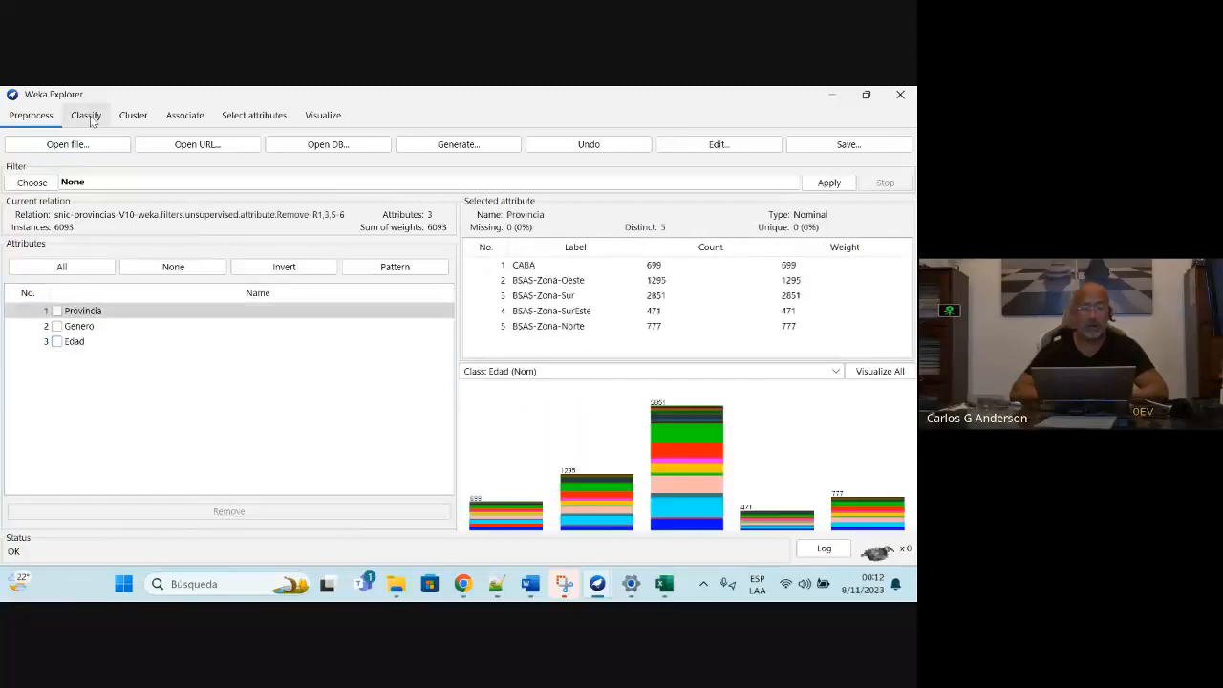
- Run the J48 classifier on the Provincia, Genero and Edad attributes with Edad as the class, using the training set
click(85, 115)
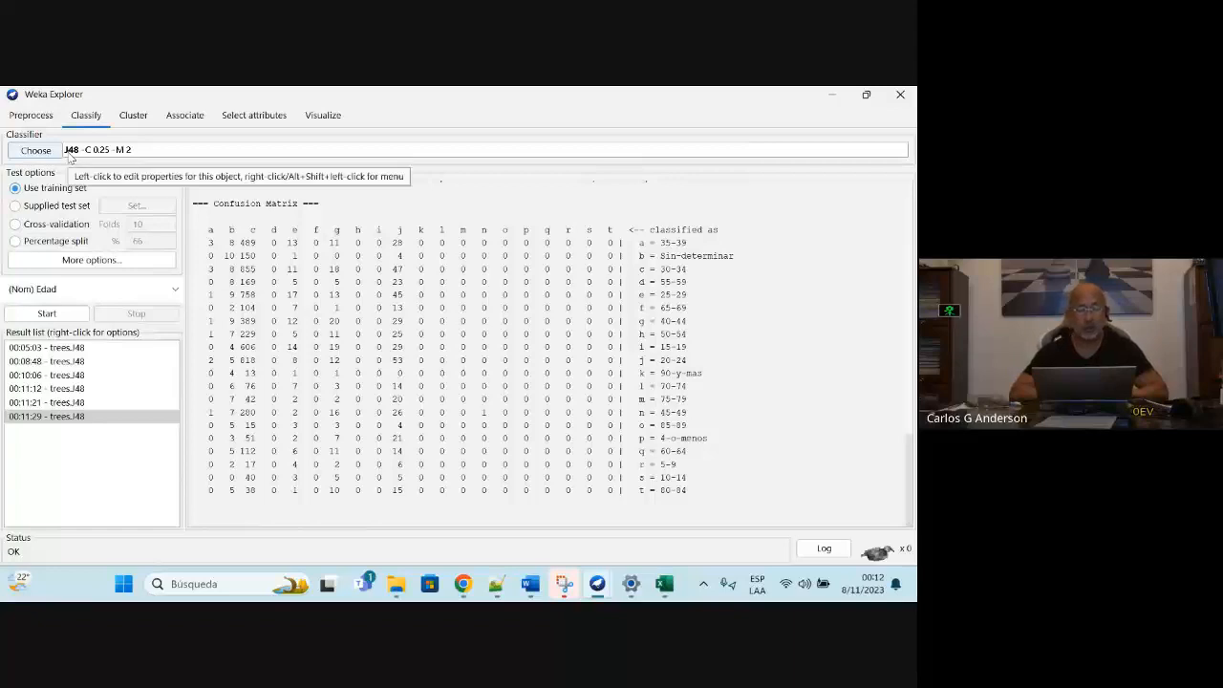
click(73, 288)
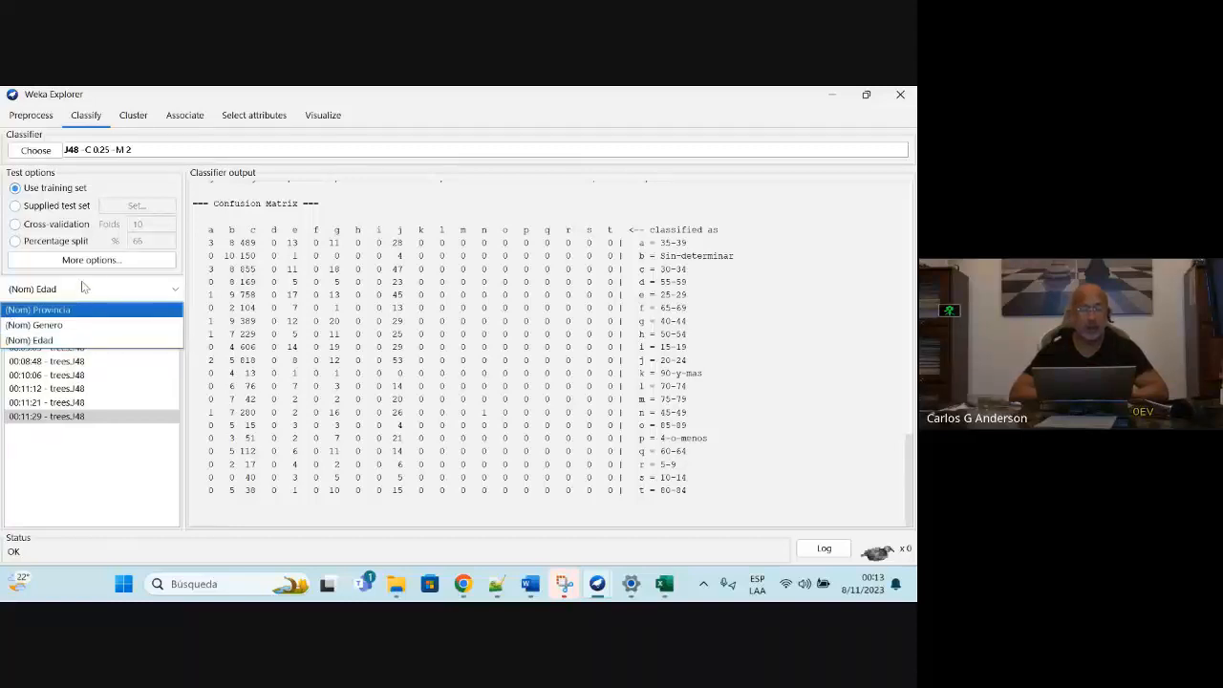
click(51, 341)
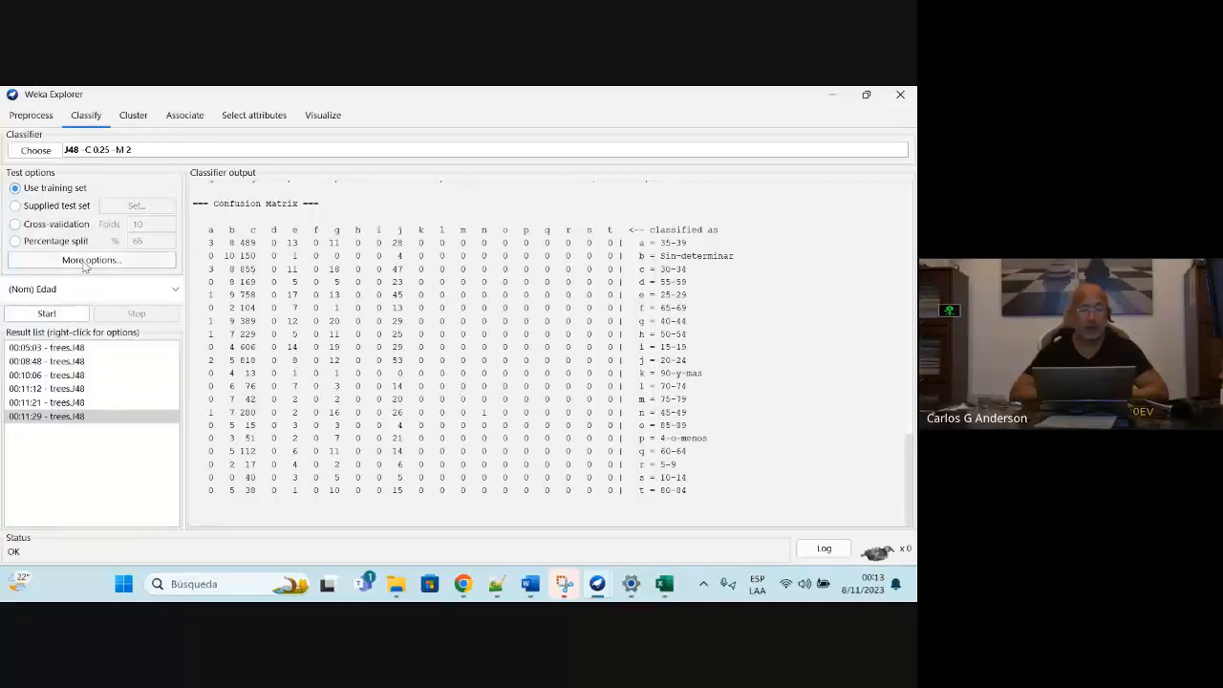
click(47, 313)
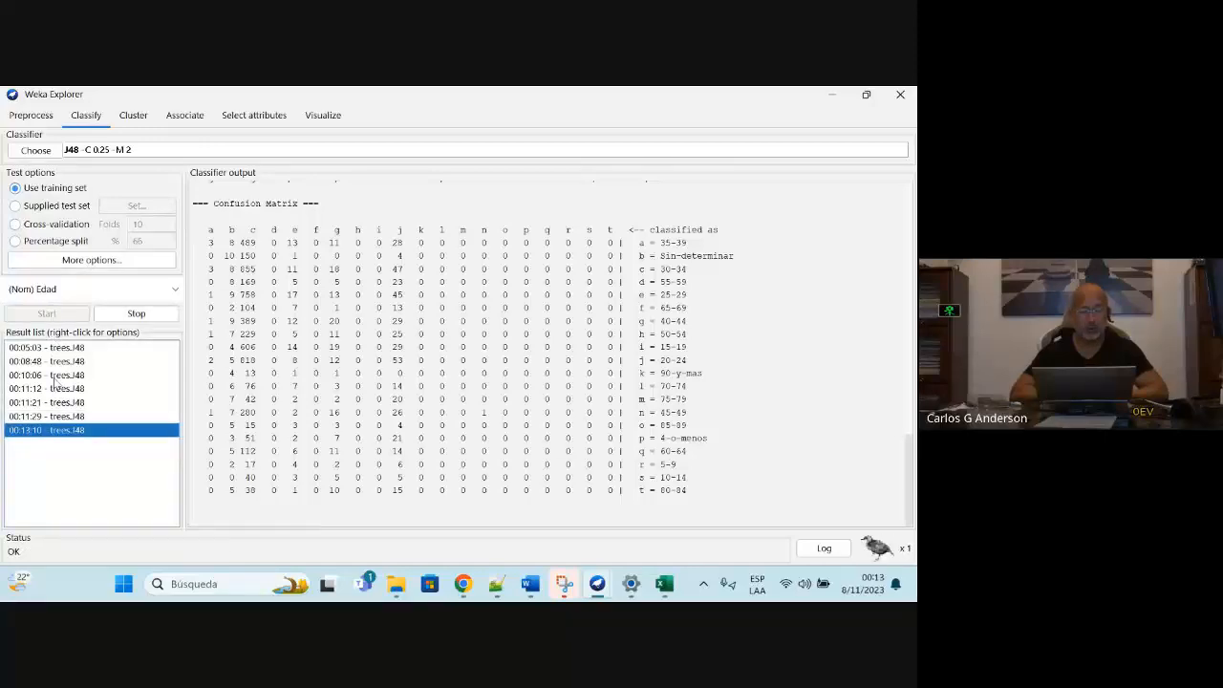
- Examine the percentages of correctly and incorrectly classified instances in the summary of the new Edad run
scroll(497, 303, up, 8)
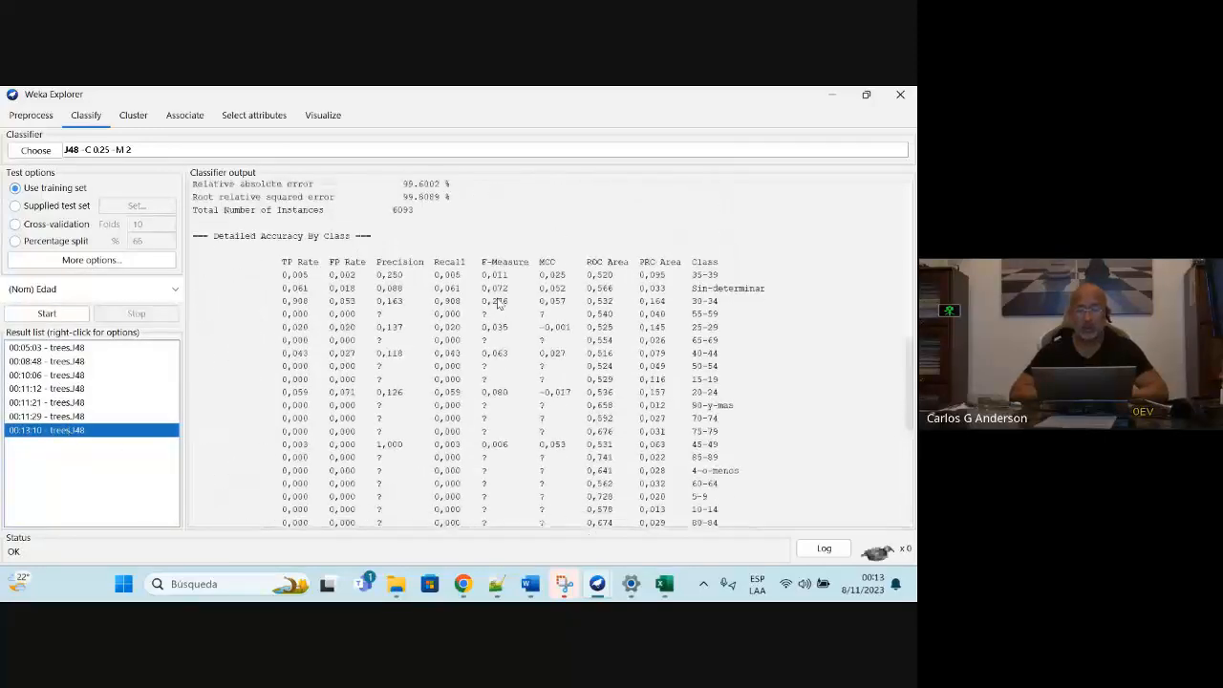
scroll(497, 304, up, 5)
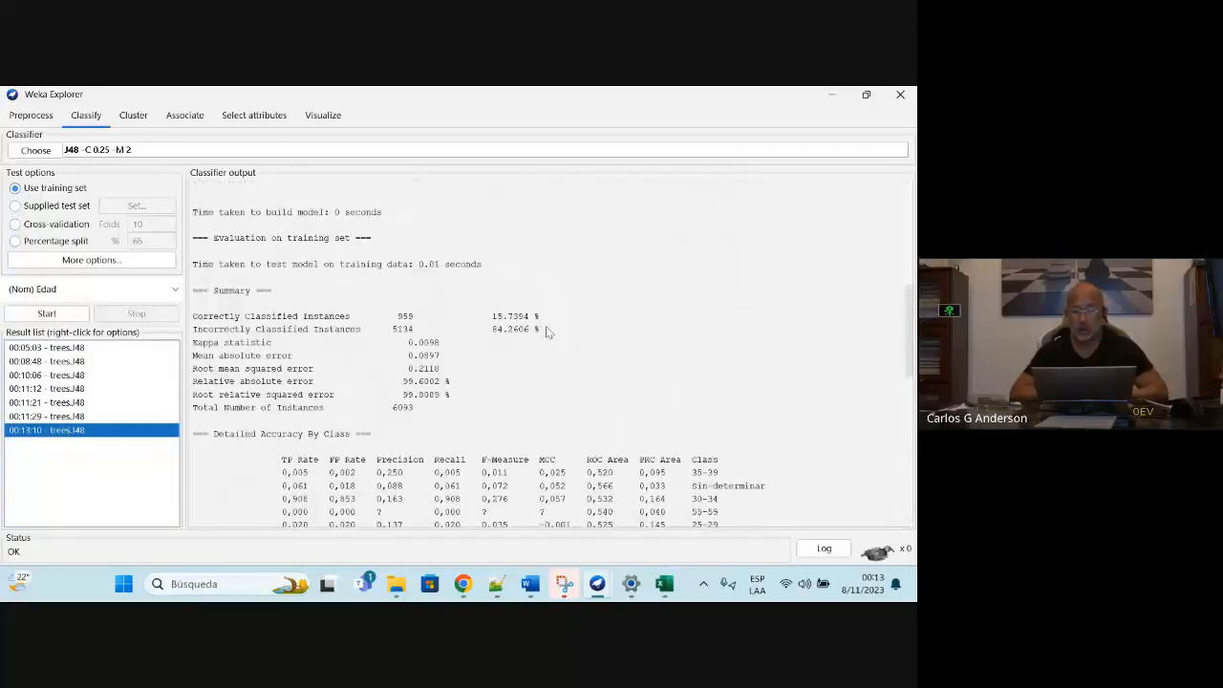
drag(544, 328, 495, 323)
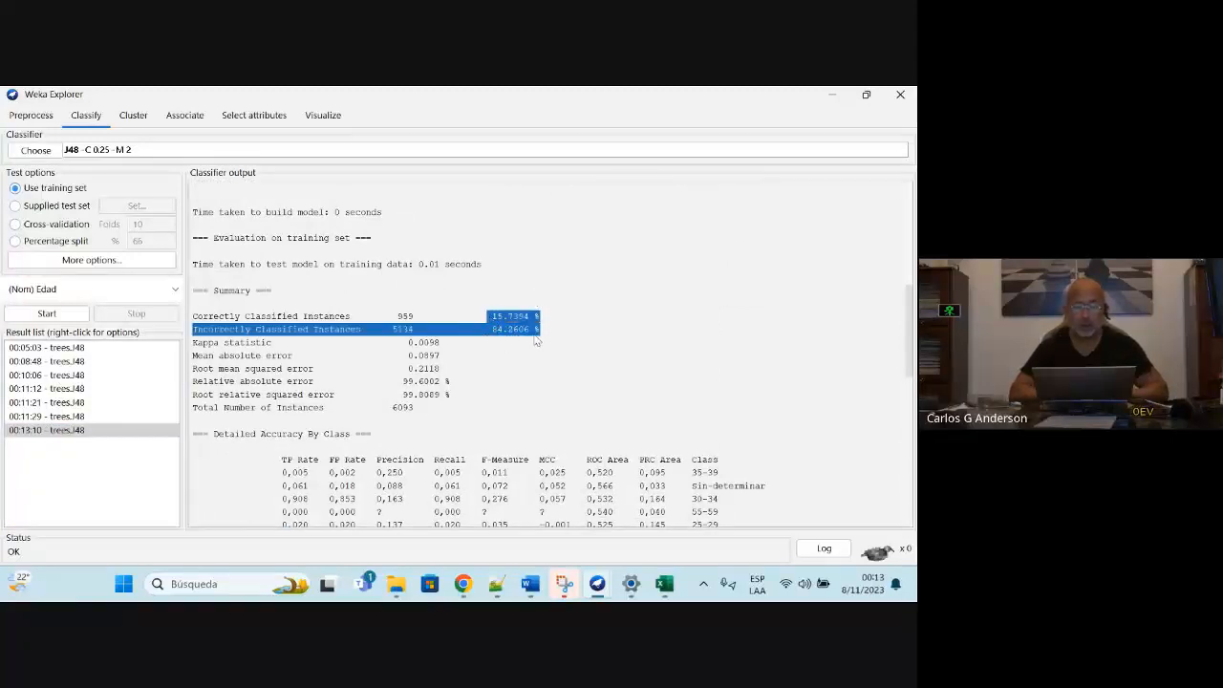
click(563, 339)
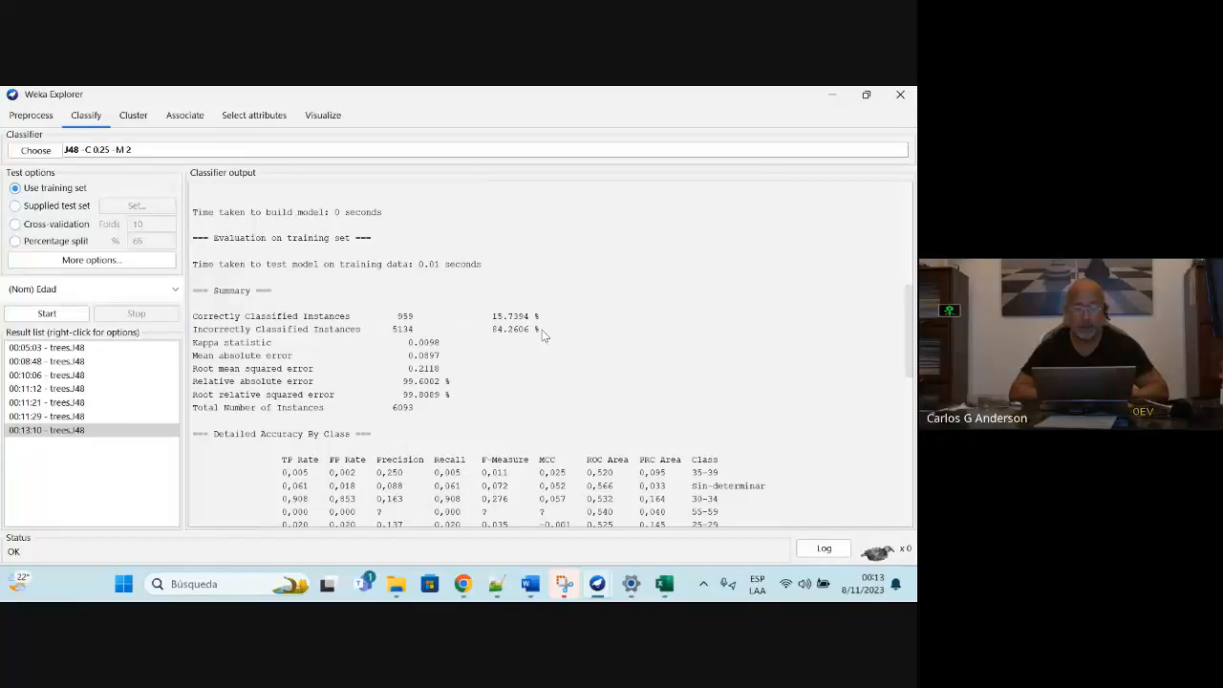
drag(540, 332, 495, 333)
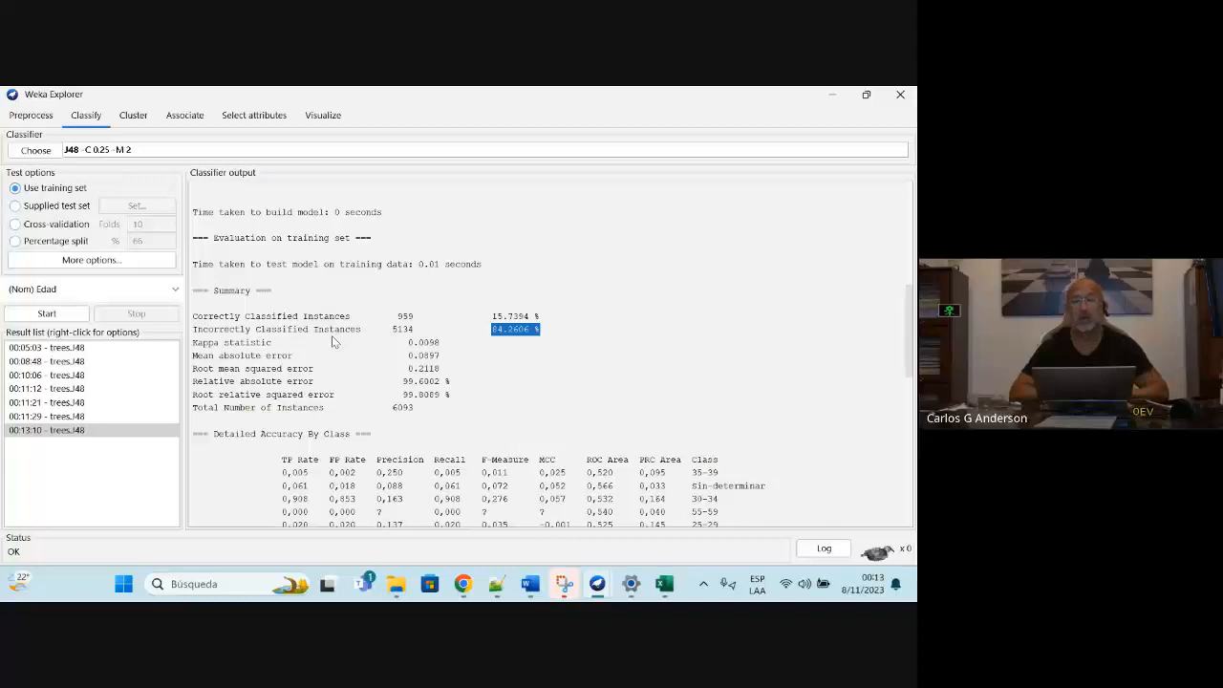
- Visualize the decision tree of the new Edad run in a maximized window and fit it to the screen
right_click(48, 431)
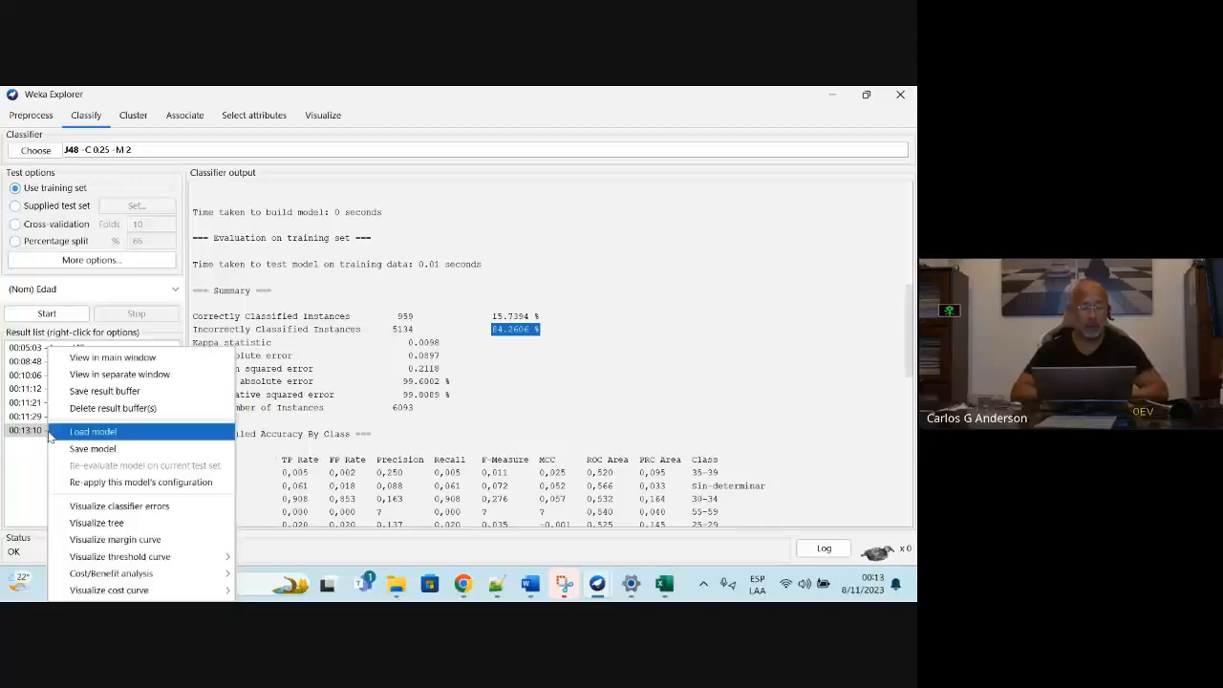
click(110, 522)
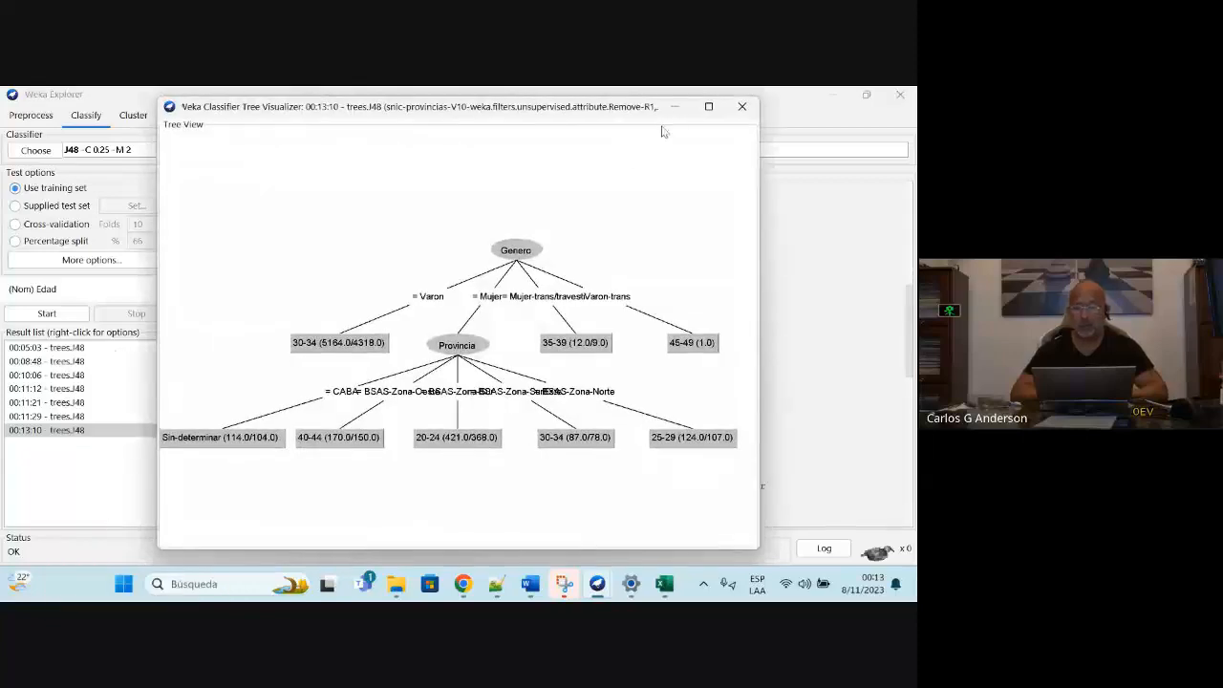
click(708, 106)
right_click(415, 184)
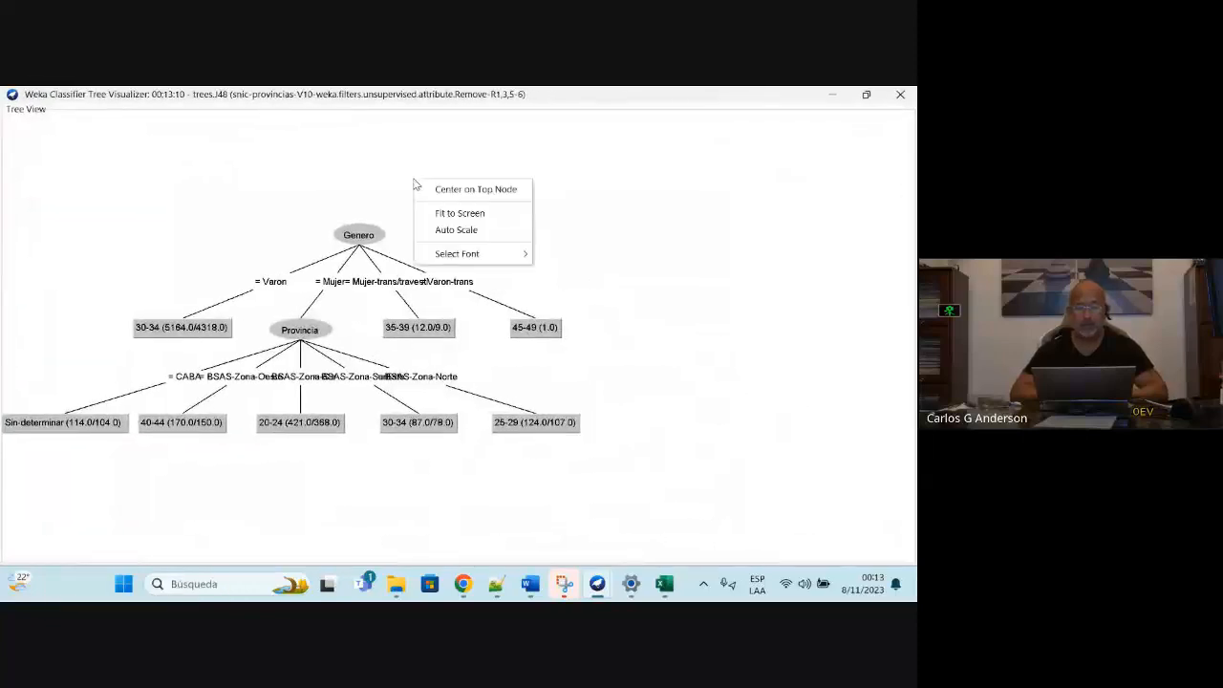
click(468, 213)
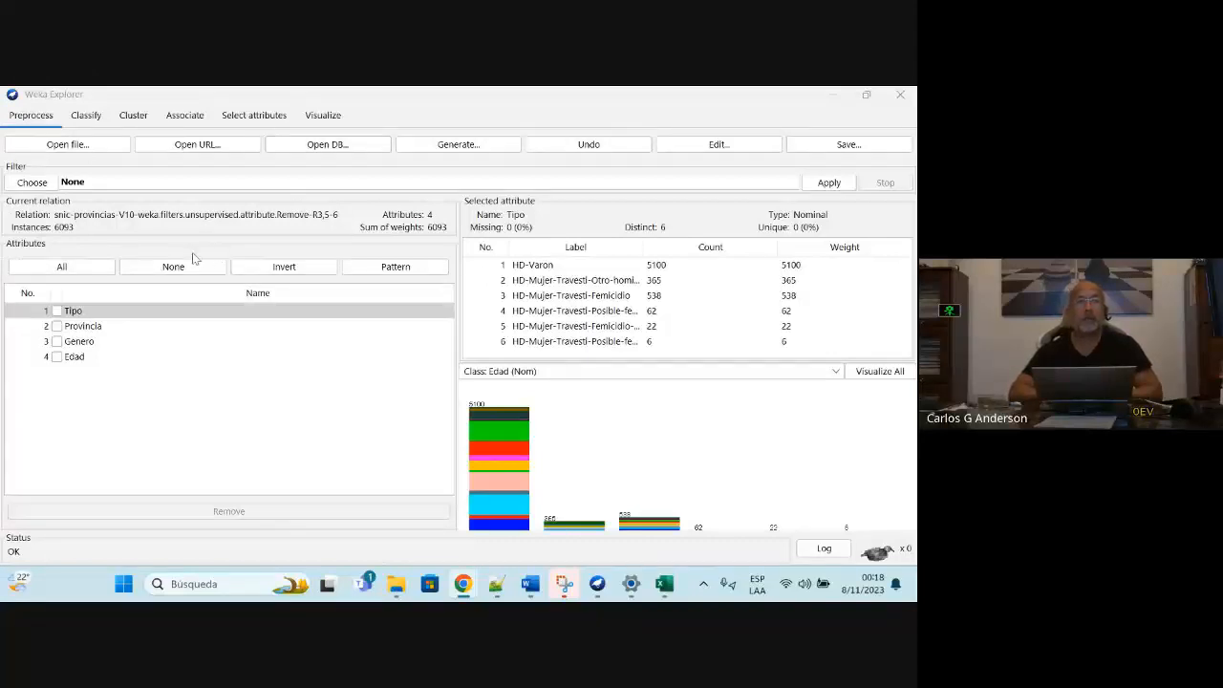
- Reload the complete dataset_V10 file from the snic folder
click(60, 146)
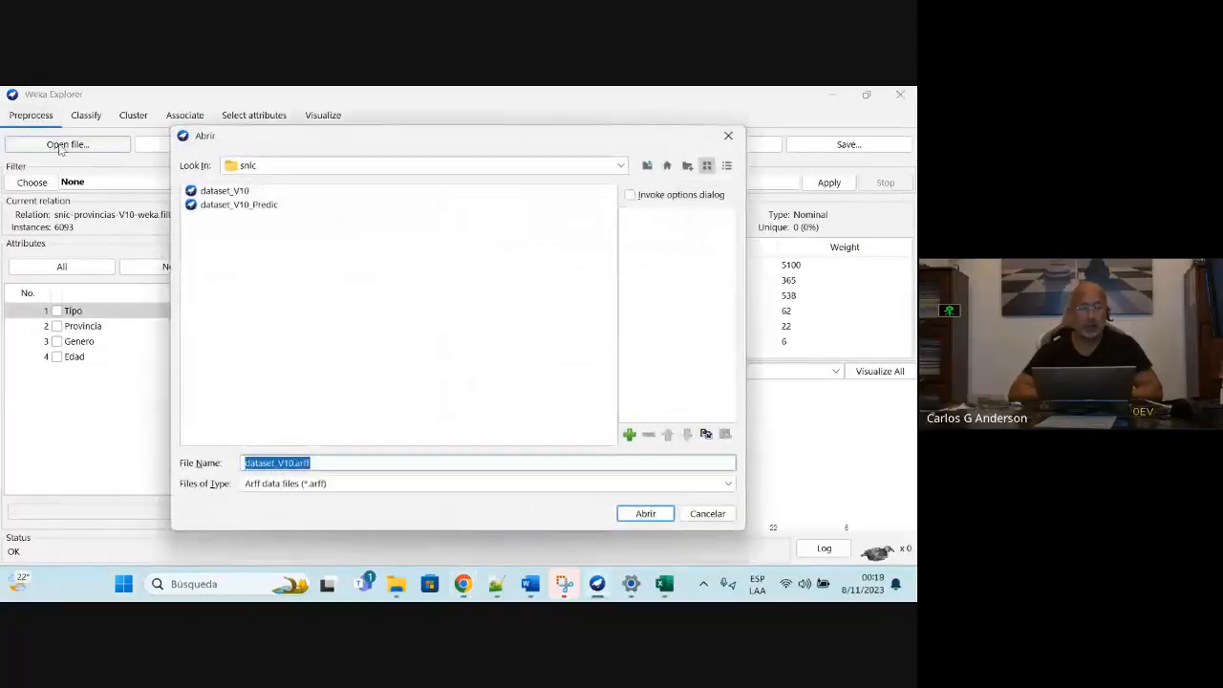
click(222, 192)
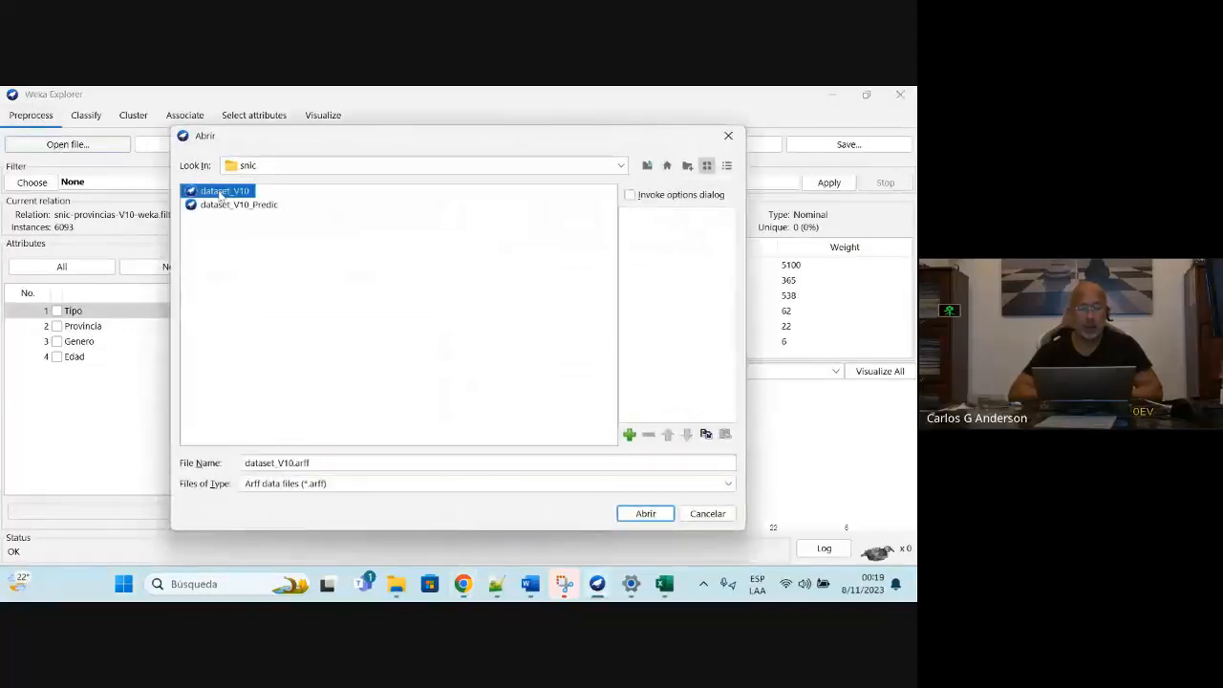
click(646, 514)
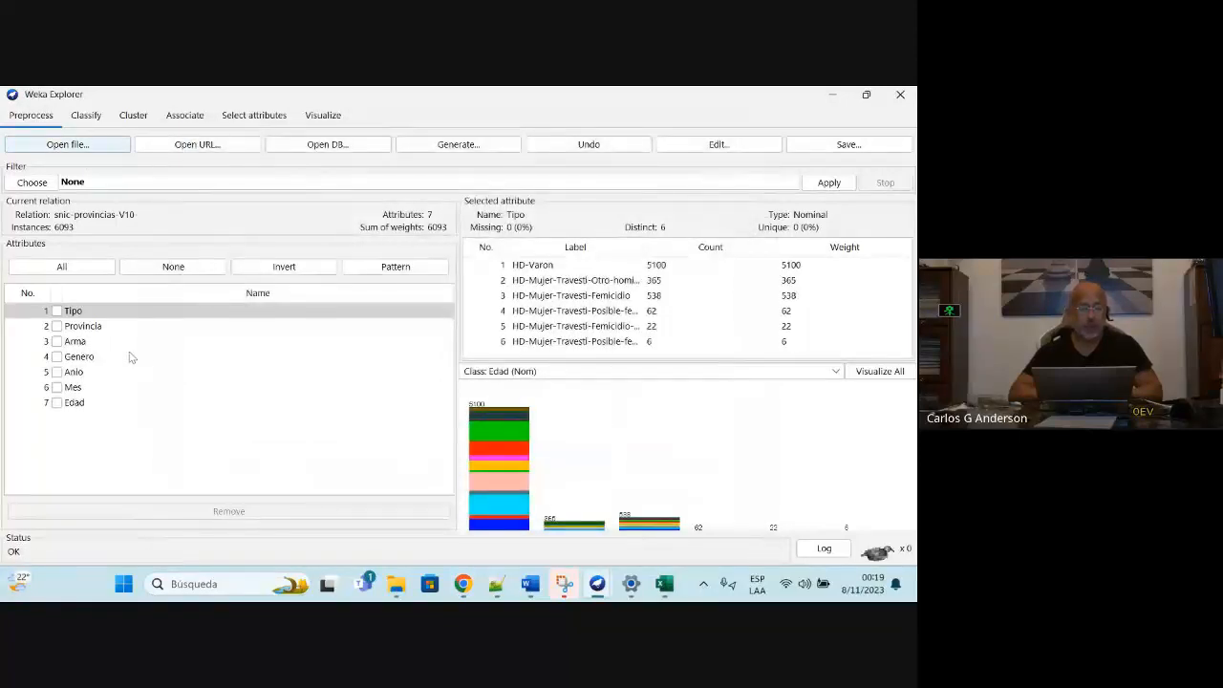
- Remove the Arma, Anio and Mes attributes from the dataset, keeping Tipo, Provincia, Genero and Edad
click(55, 344)
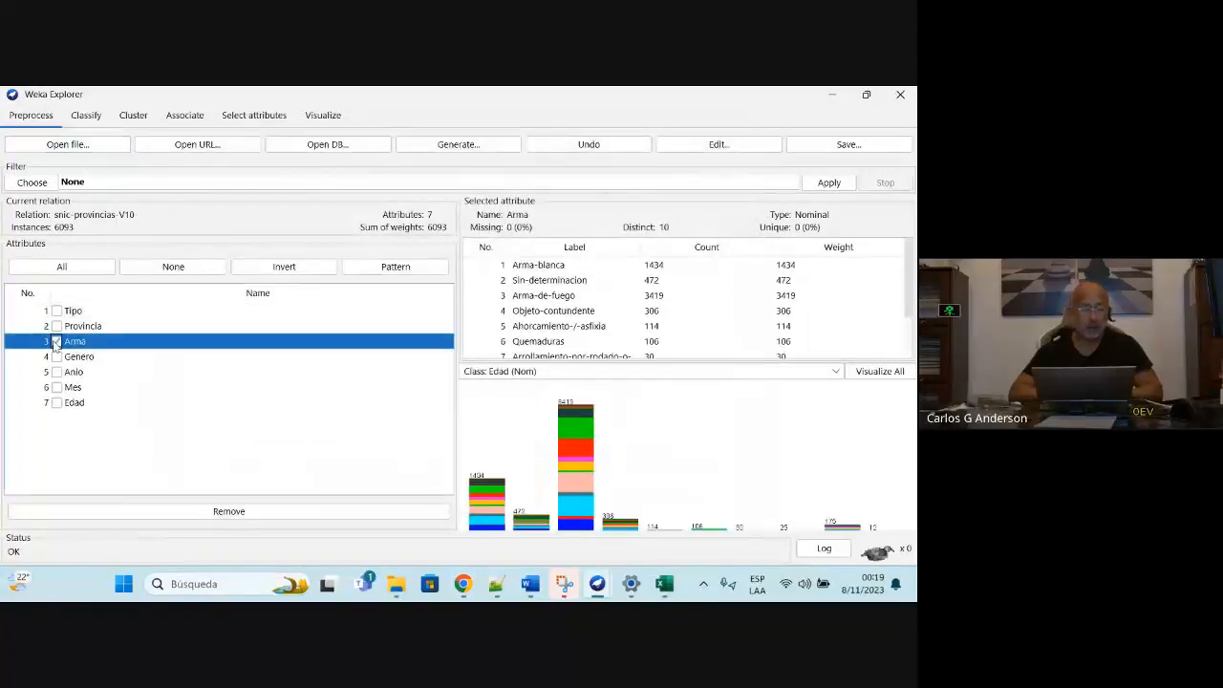
click(57, 372)
click(56, 387)
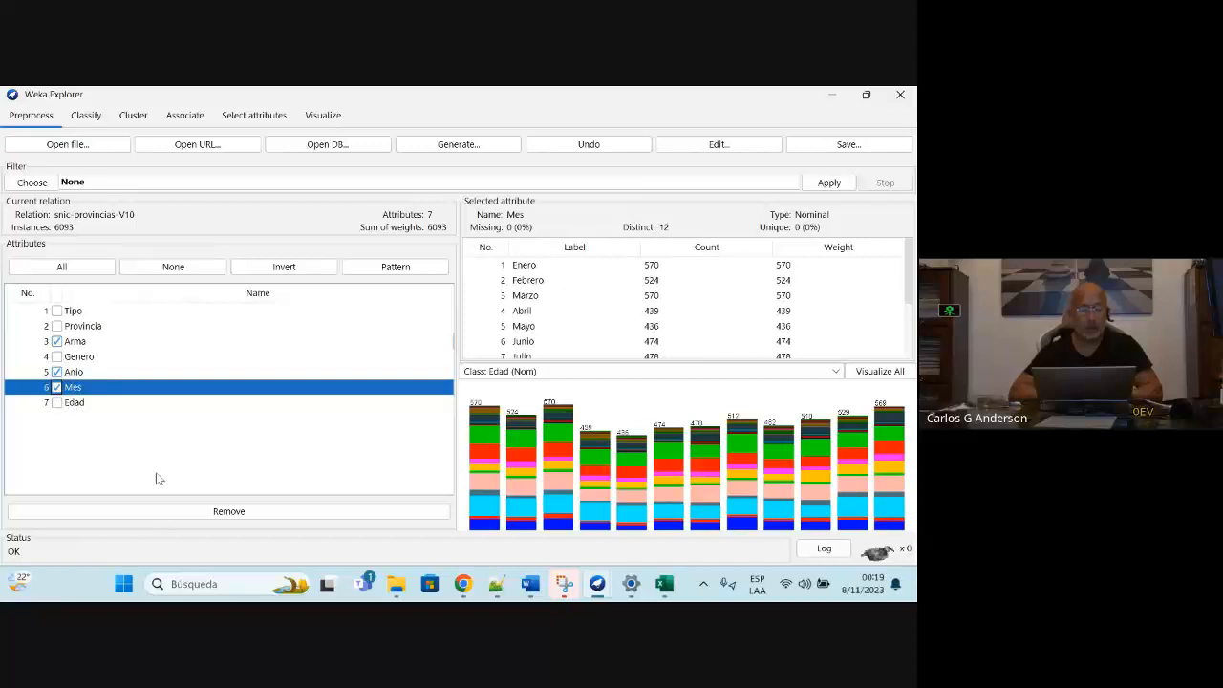
click(236, 514)
- Run J48 on the four remaining attributes with Edad as the class, using the training set, and visualize its tree
click(87, 116)
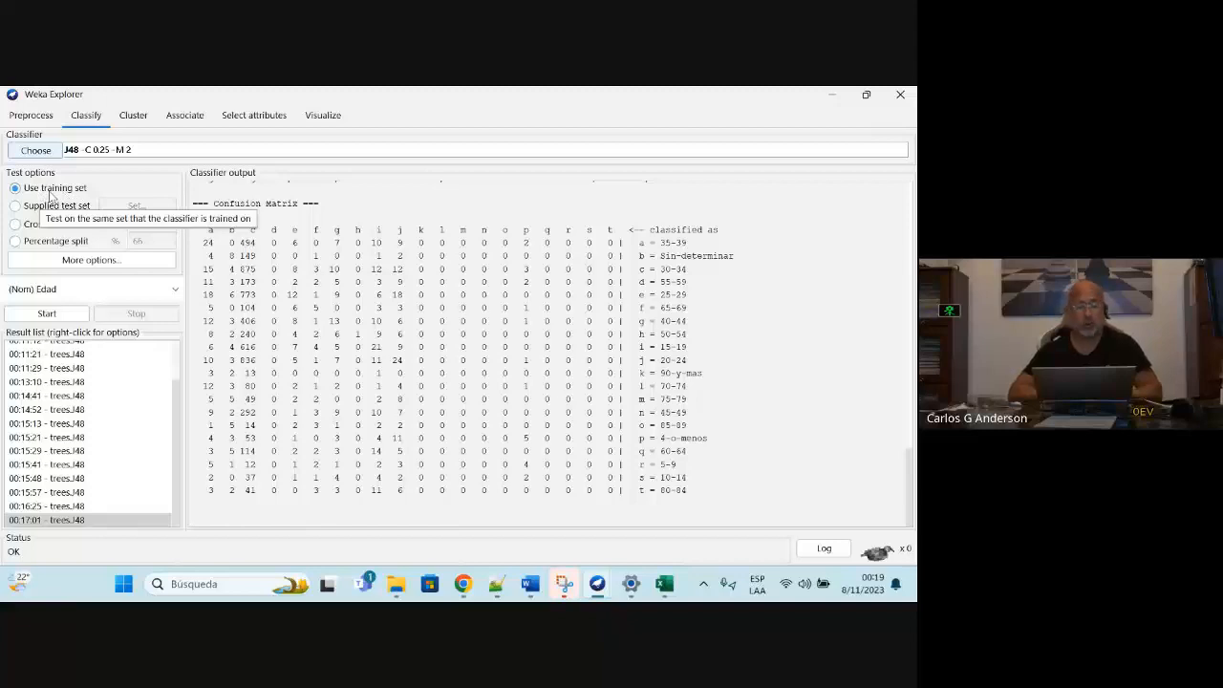
click(50, 317)
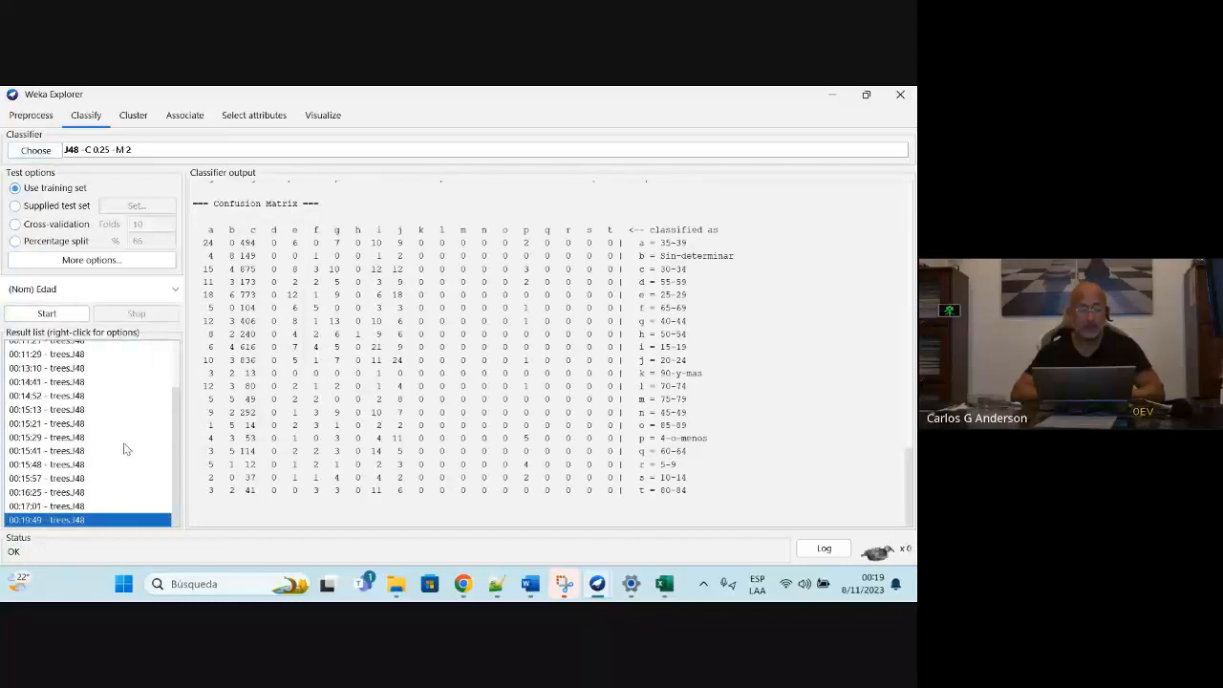
right_click(65, 521)
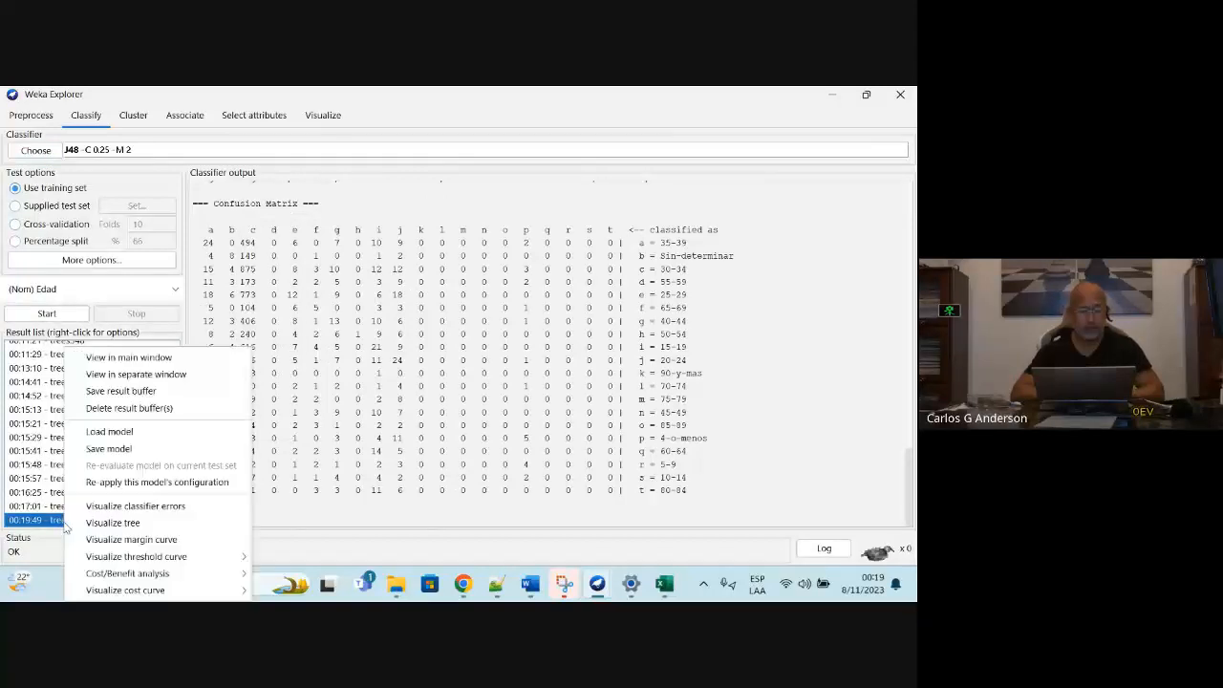
click(113, 523)
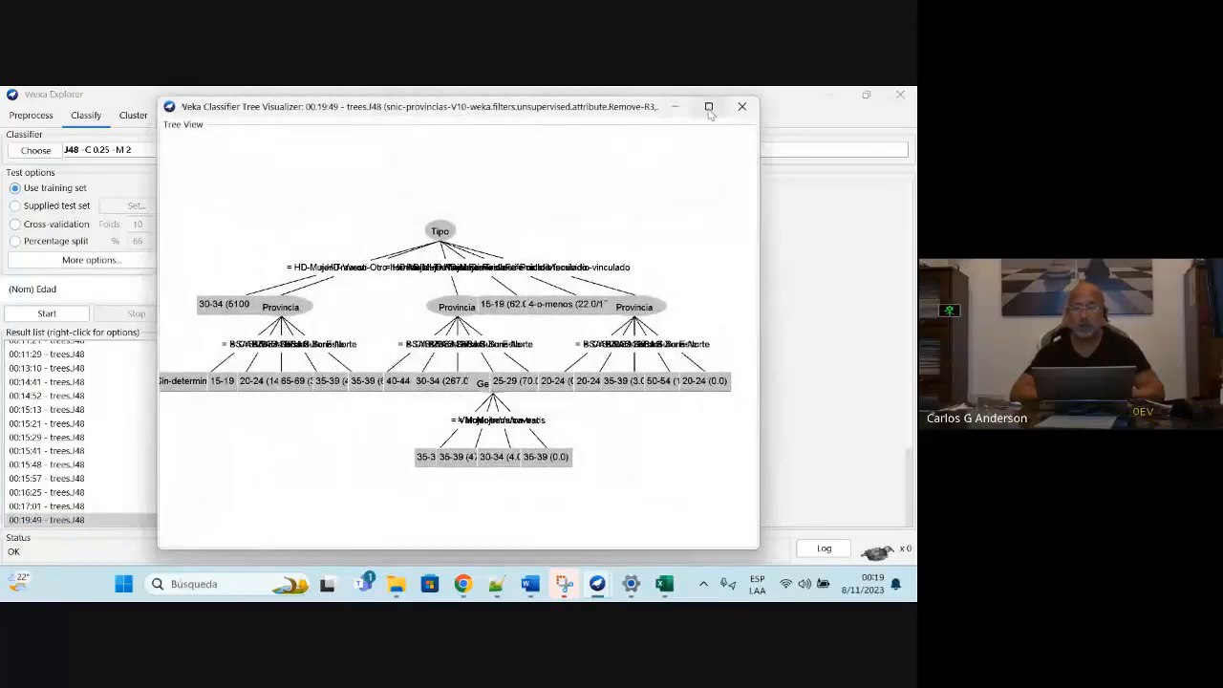
- Maximize the tree view of the run that includes Tipo and auto-scale the tree to separate its overlapping nodes
click(709, 107)
right_click(436, 164)
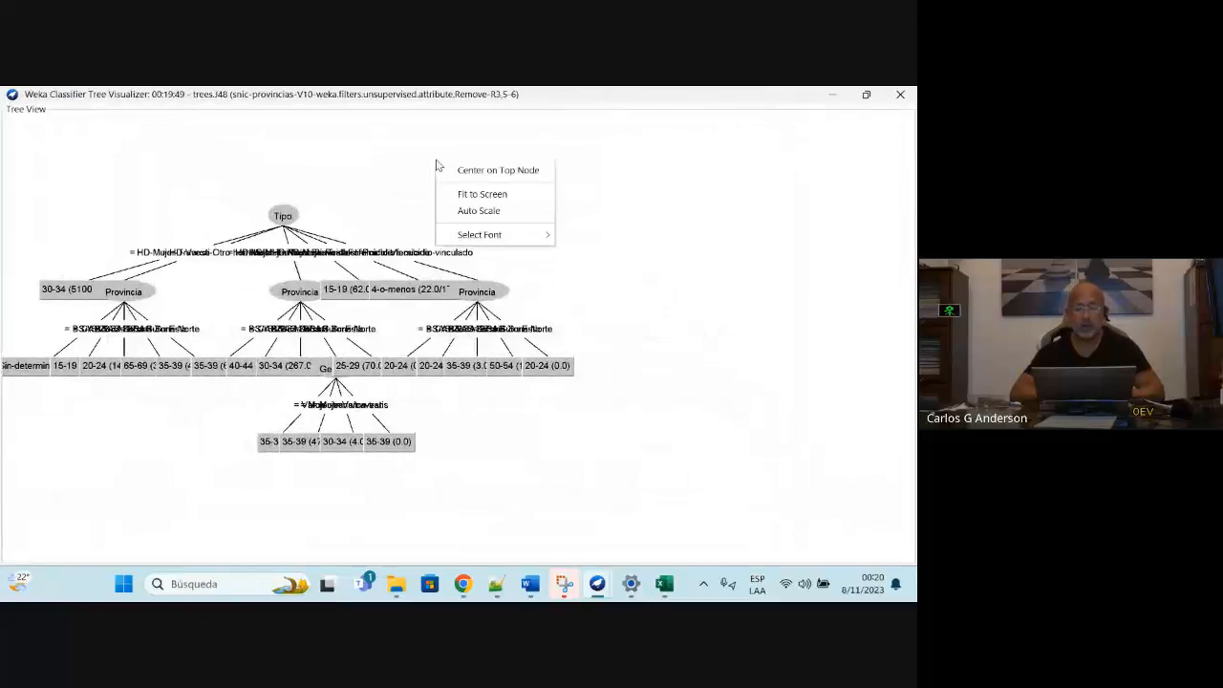
click(492, 210)
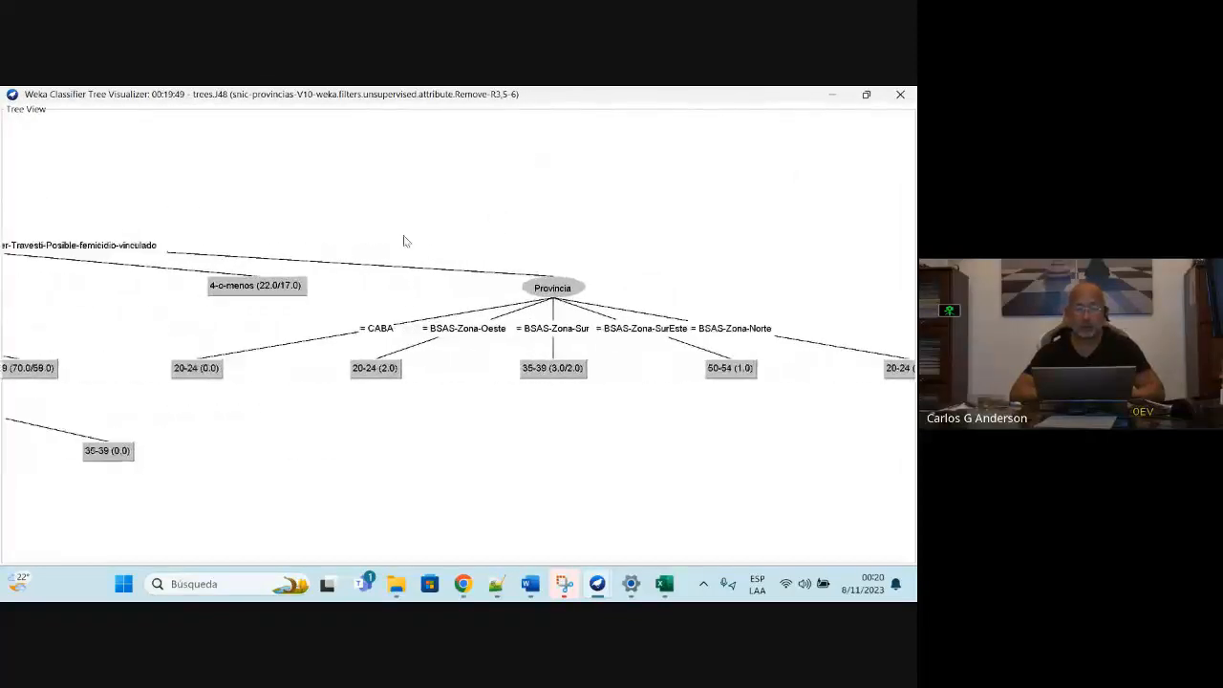
right_click(304, 218)
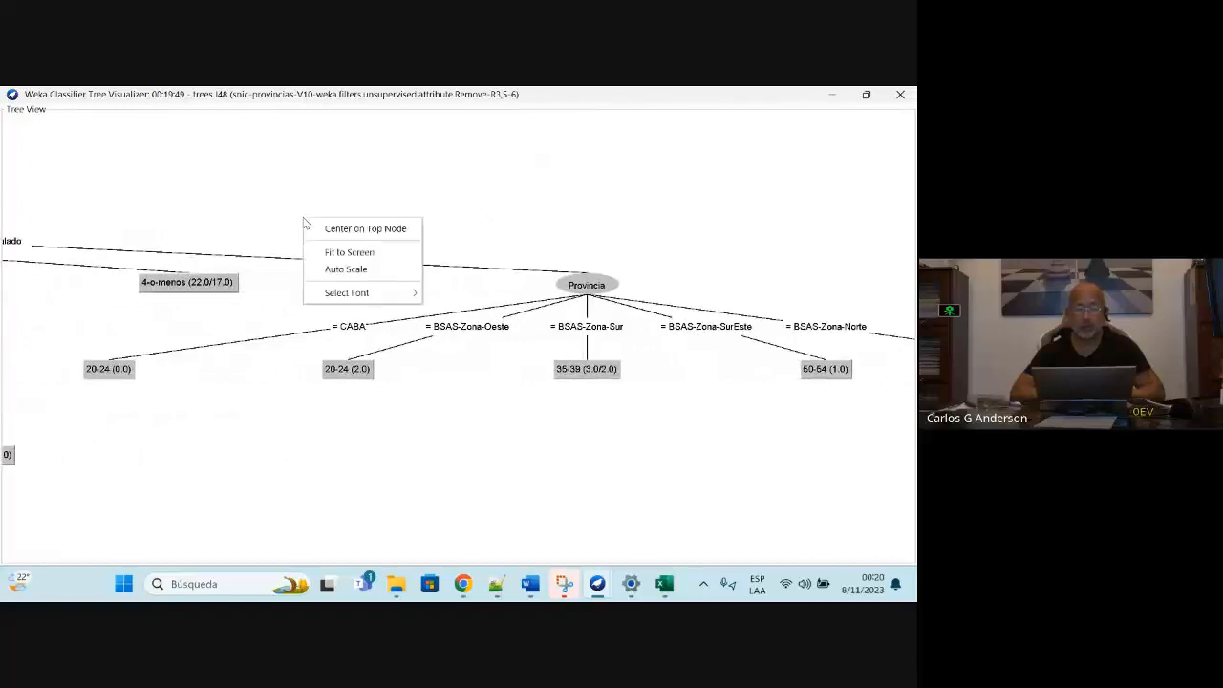
click(352, 253)
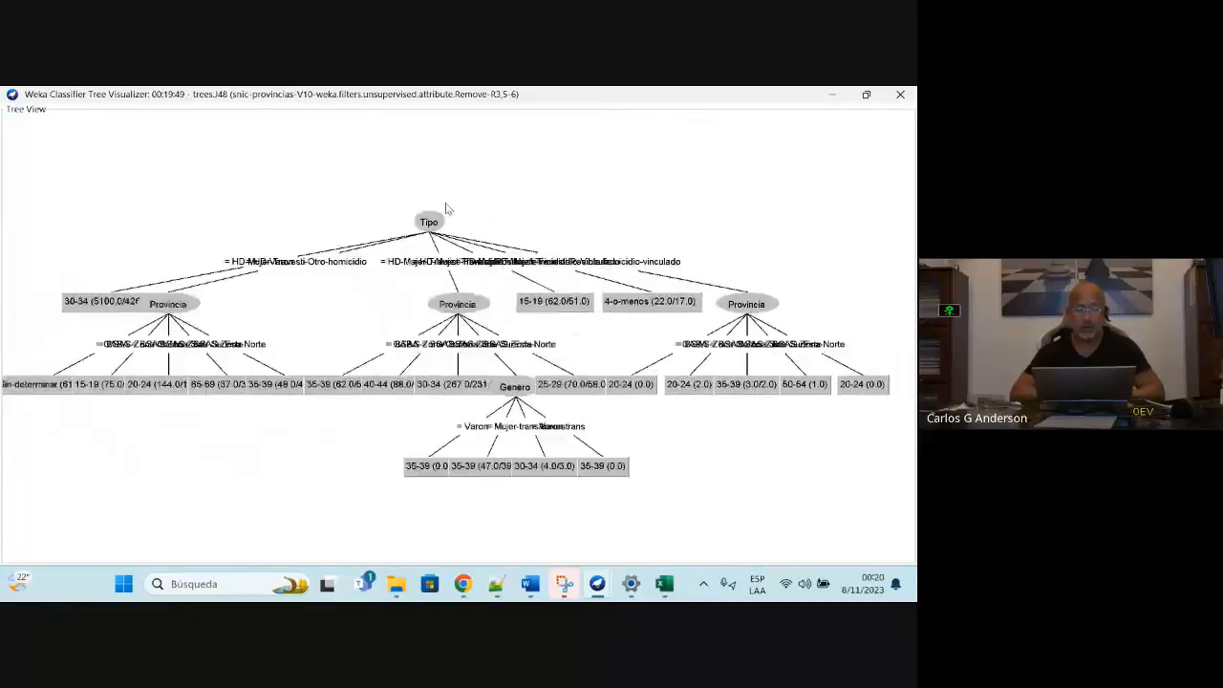
right_click(474, 182)
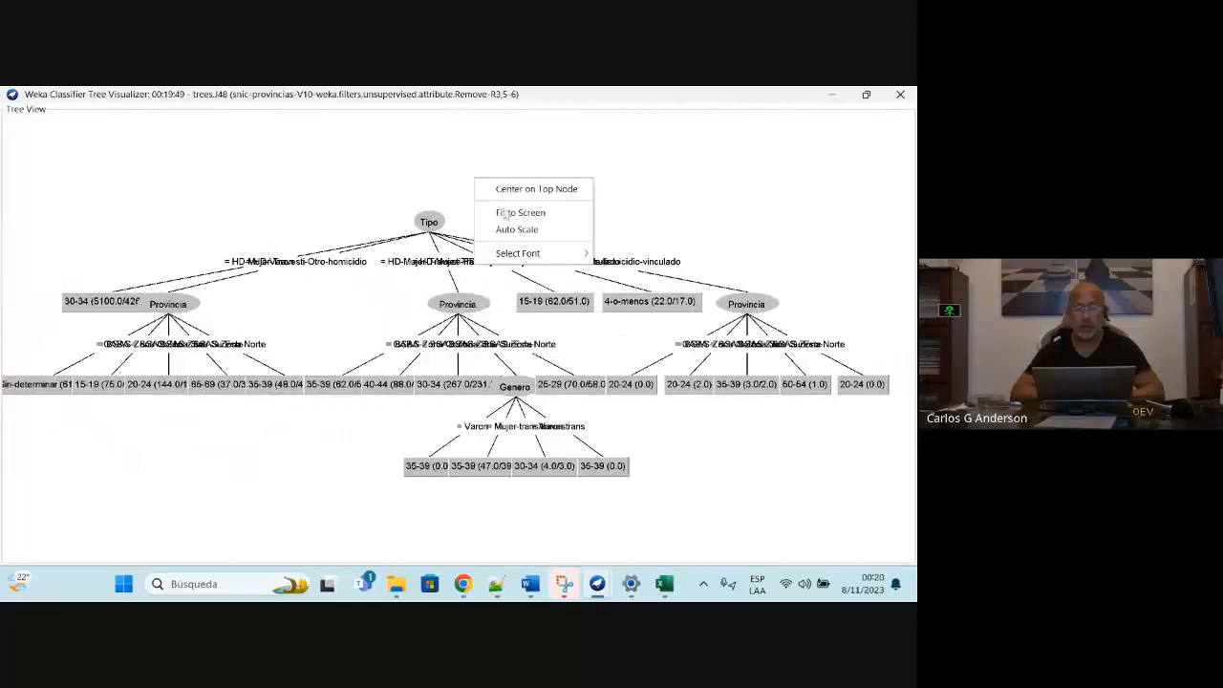
click(516, 231)
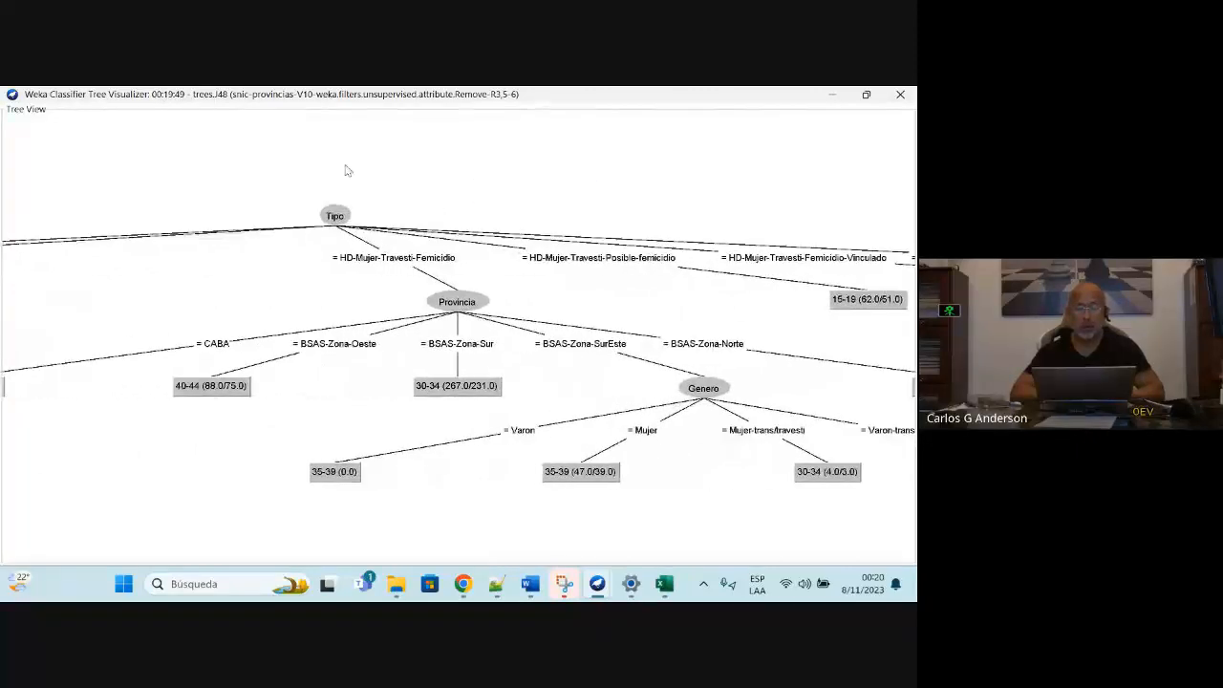
- Examine the tree from the Tipo root along the HD-Mujer-Travesti-Femicidio, HD-Mujer-Travesti-Otro-homicidio and HD-Varon branches, including their Provincia splits and age leaves
drag(344, 169, 524, 156)
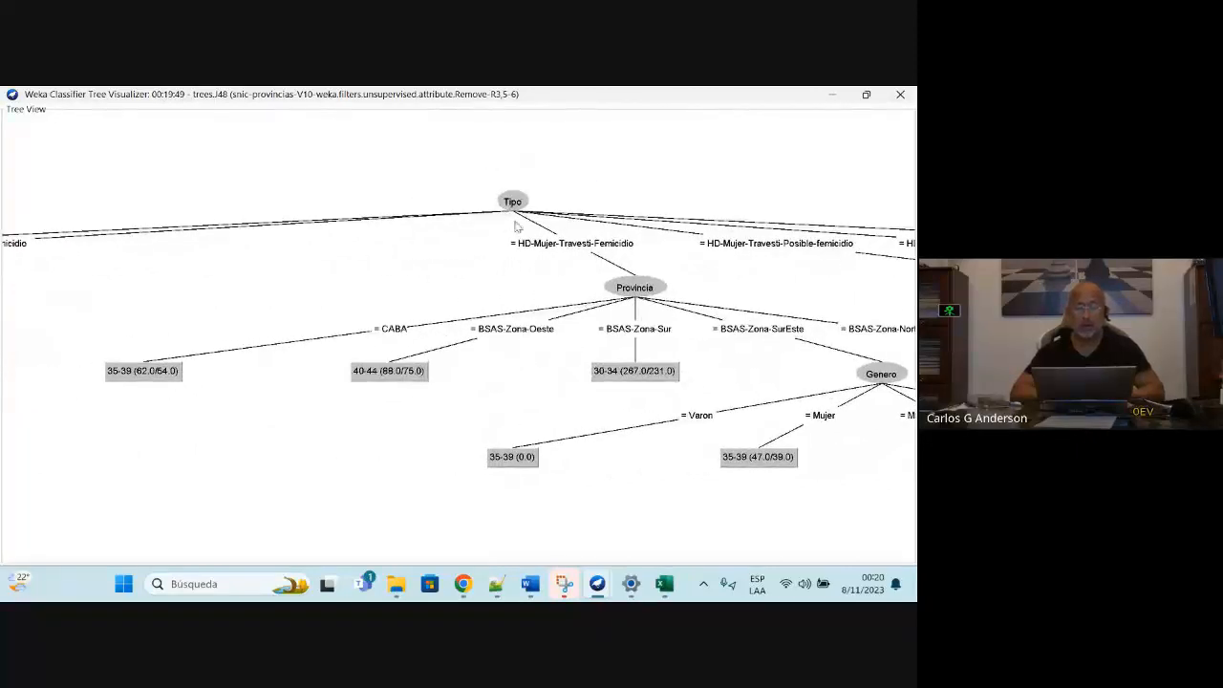
drag(314, 481, 499, 469)
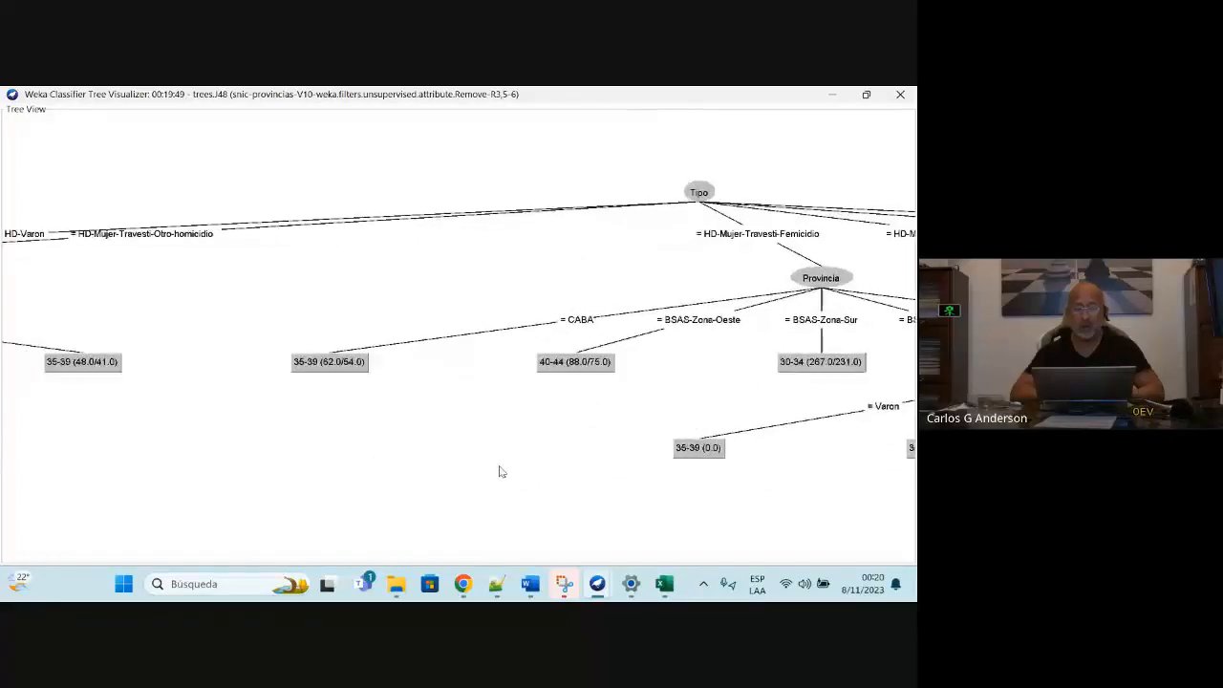
drag(227, 455, 915, 475)
drag(592, 480, 71, 500)
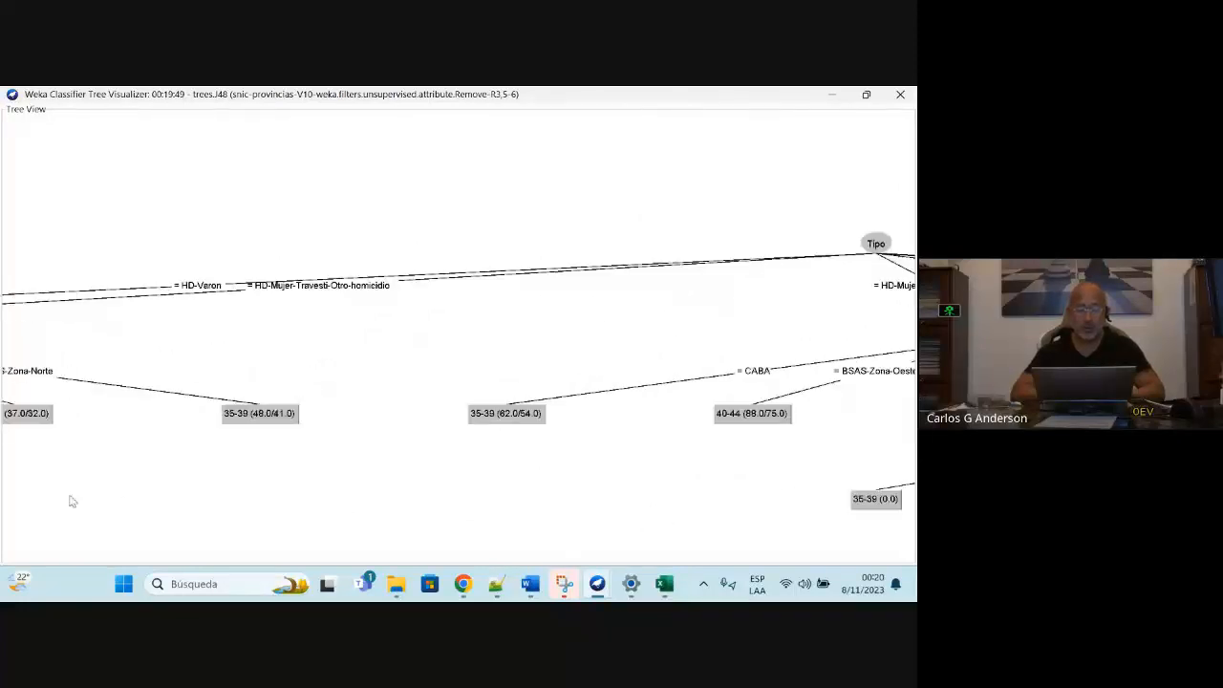
drag(439, 326, 100, 420)
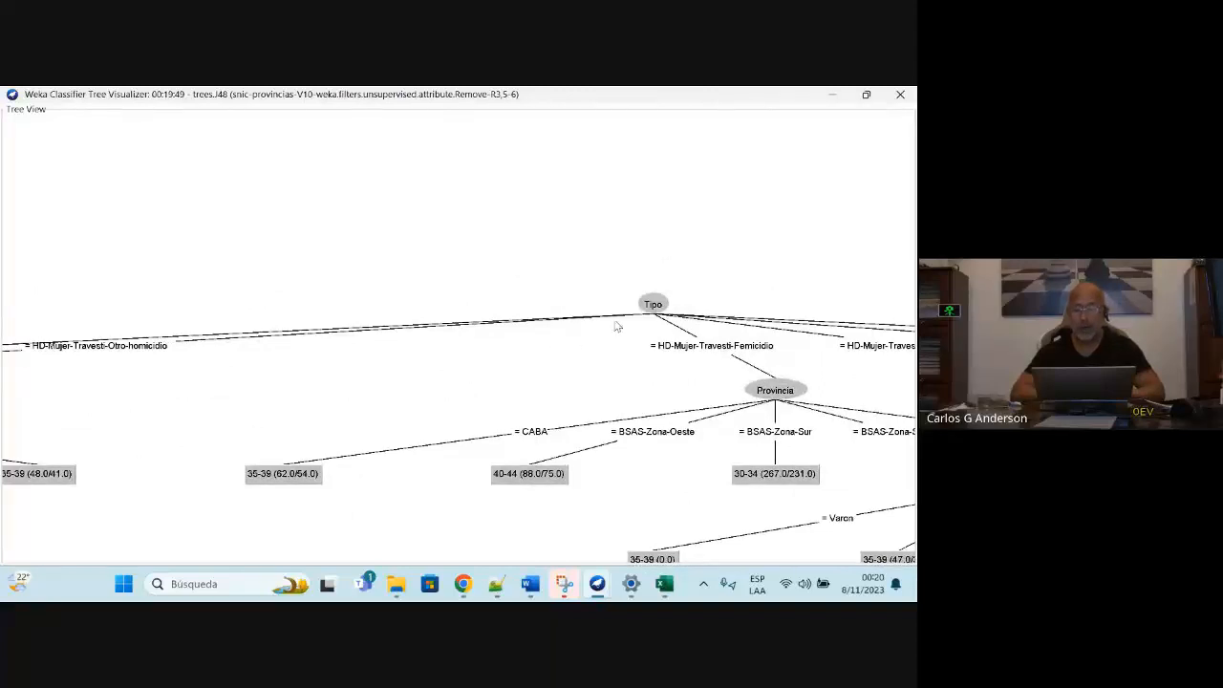
drag(646, 364, 639, 275)
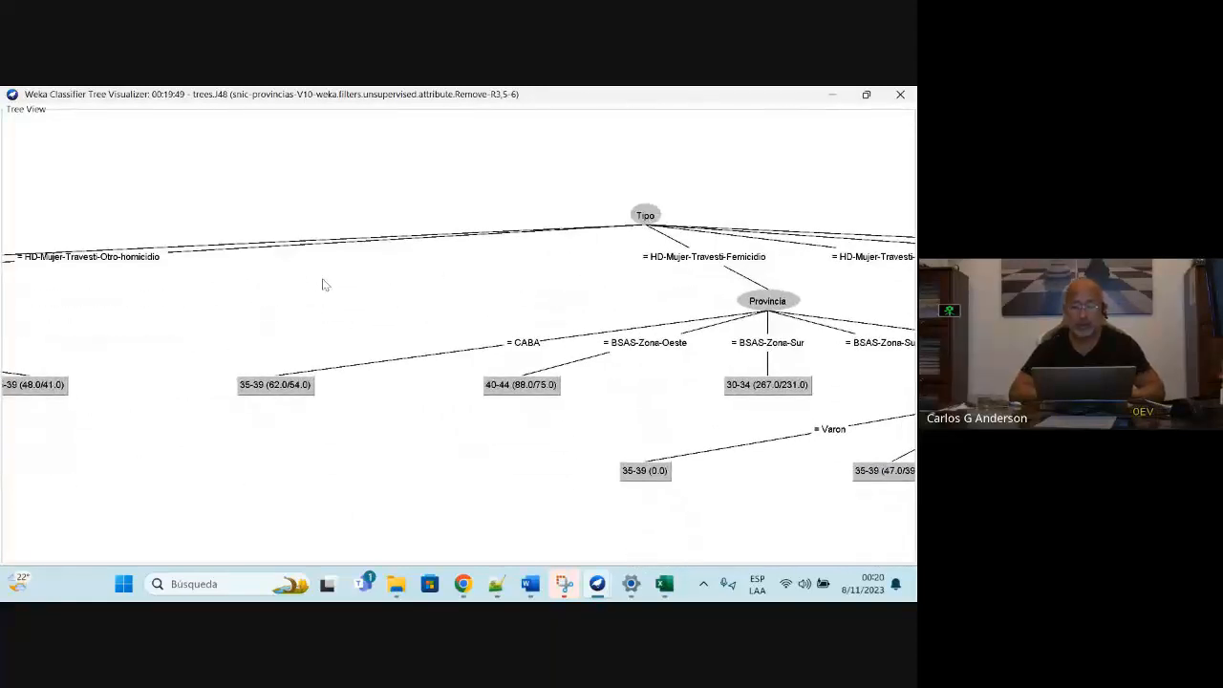
drag(311, 285, 625, 278)
drag(330, 312, 576, 301)
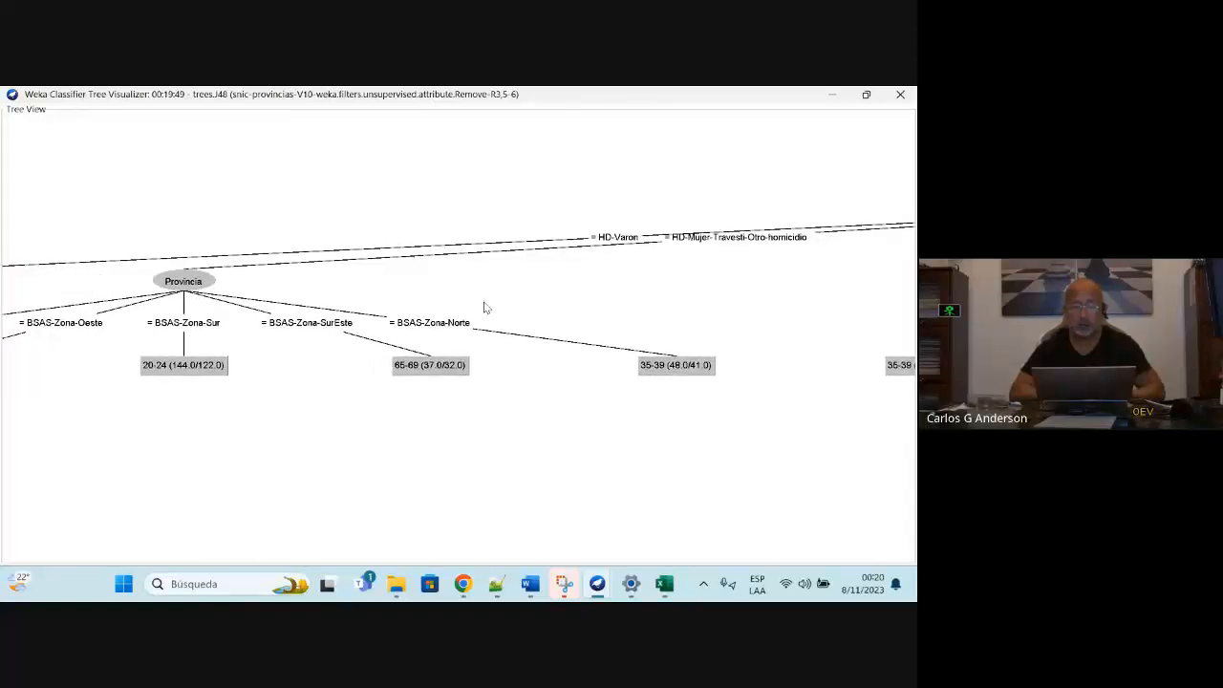
drag(541, 306, 587, 326)
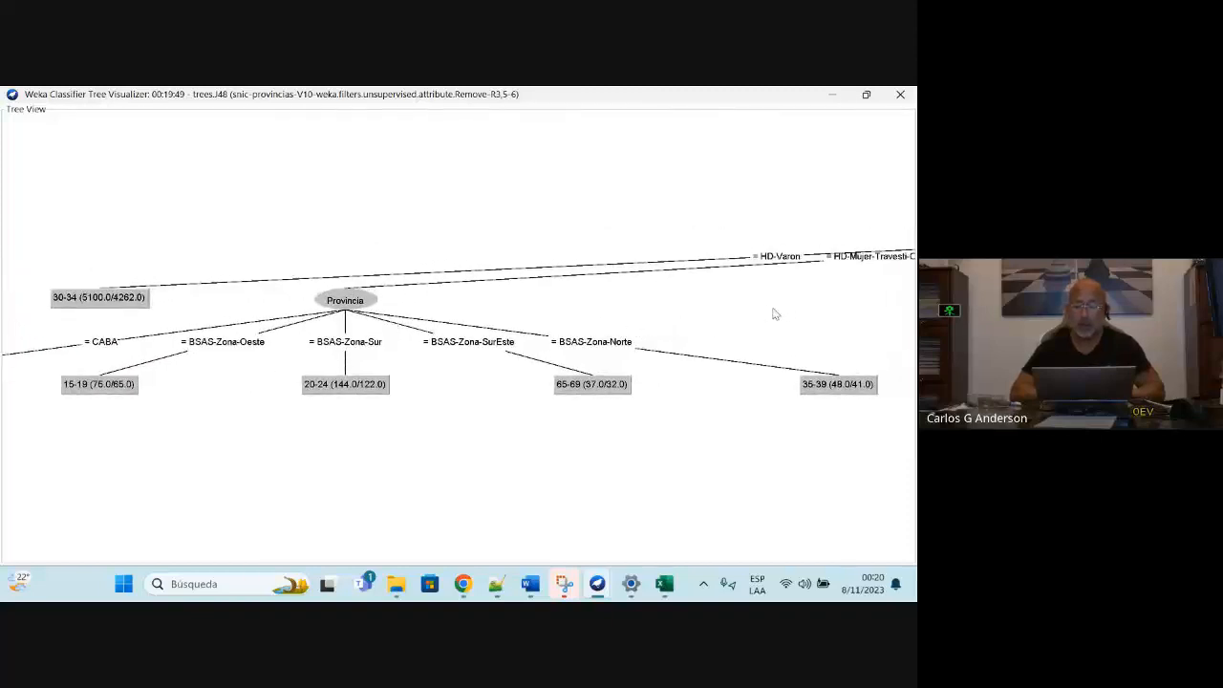
- Examine the age leaves for each Provincia value under HD-Mujer-Travesti-Otro-homicidio, and trace back through the Tipo root to the Femicidio branch's Genero split
drag(775, 313, 644, 319)
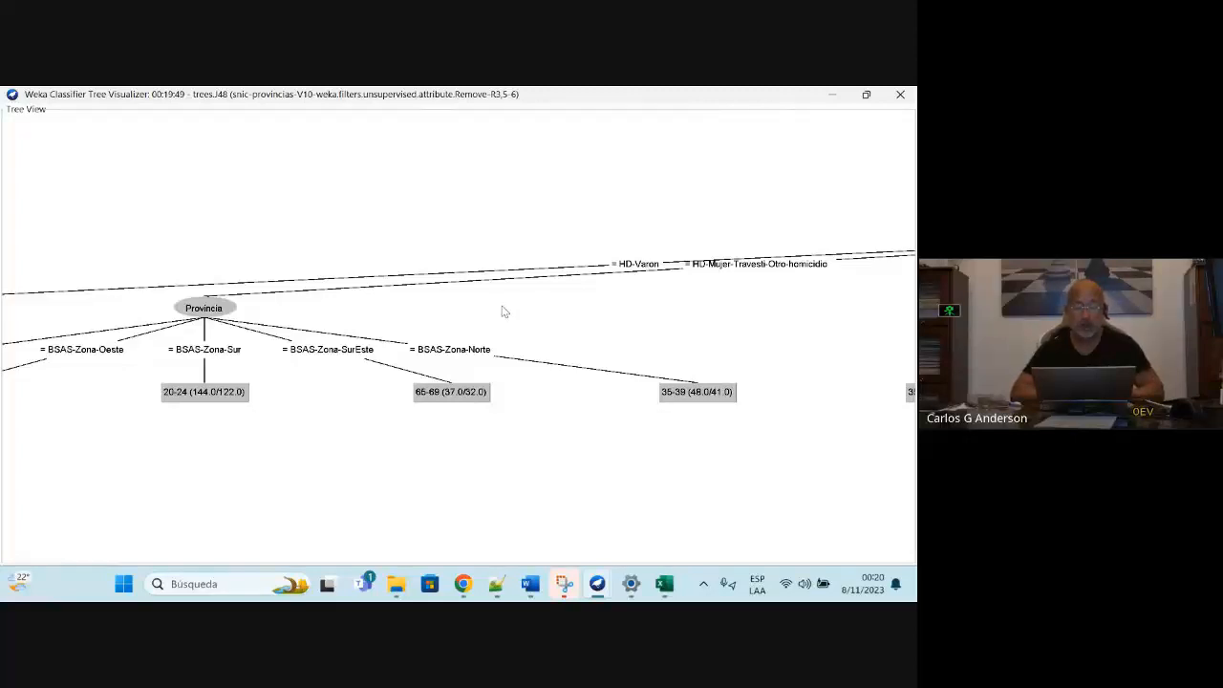
drag(504, 311, 547, 326)
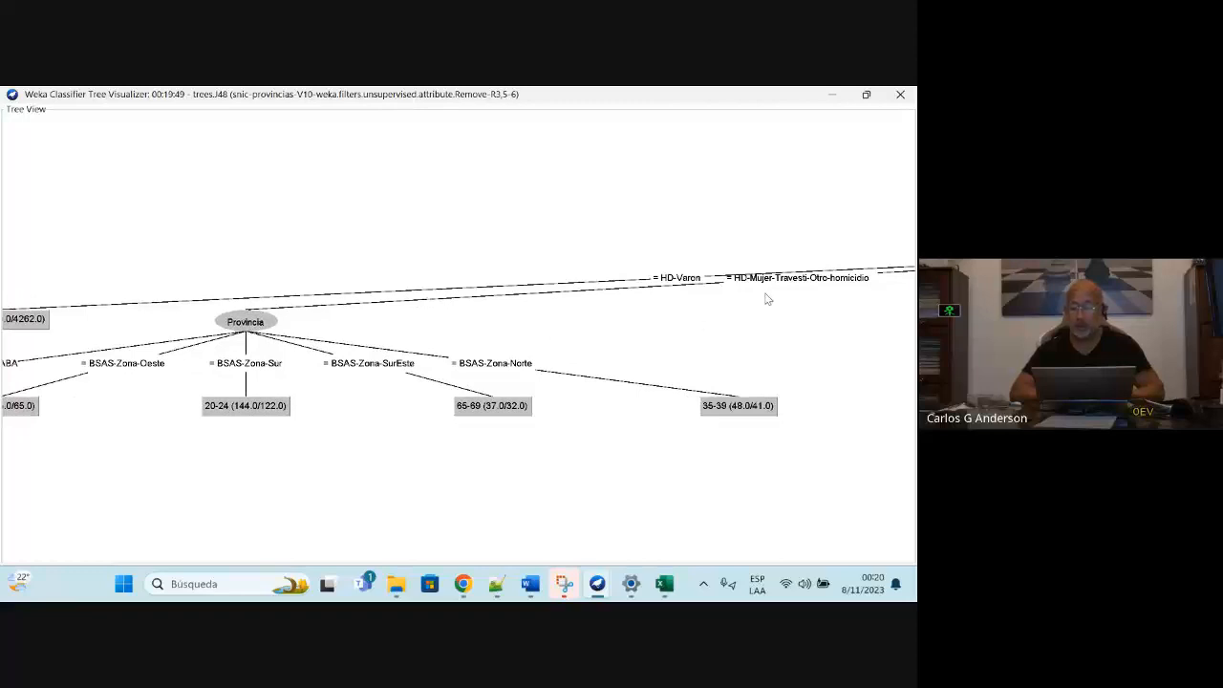
drag(298, 338, 488, 306)
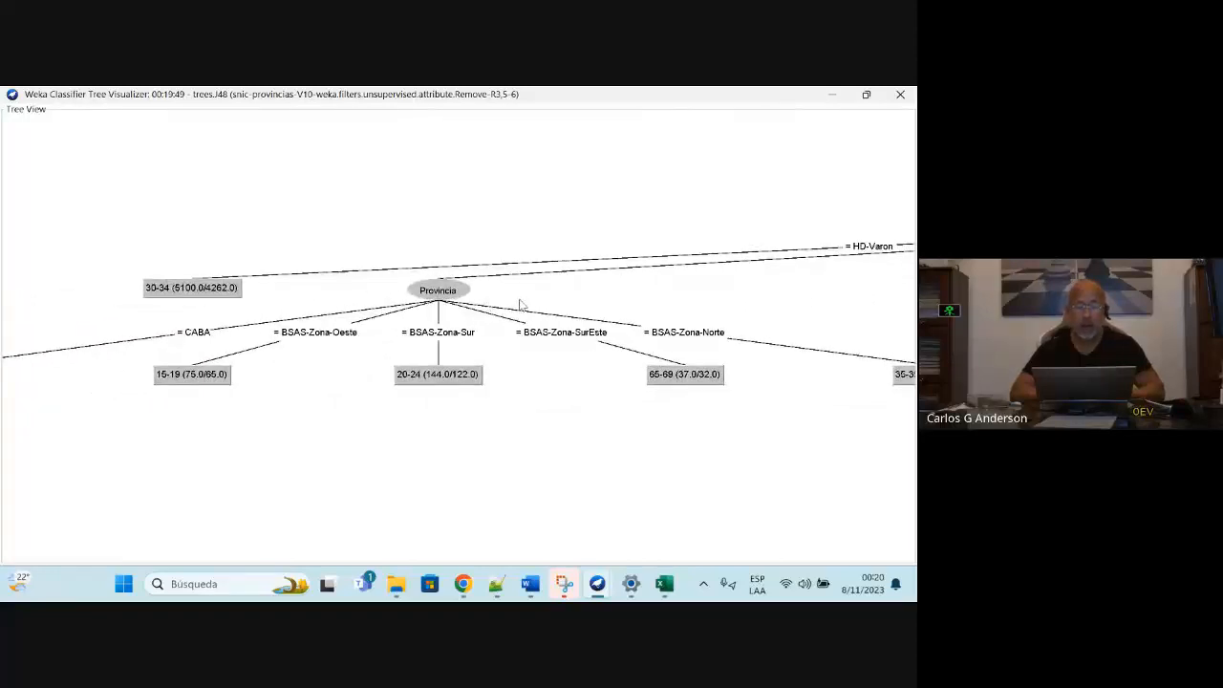
drag(238, 418, 376, 360)
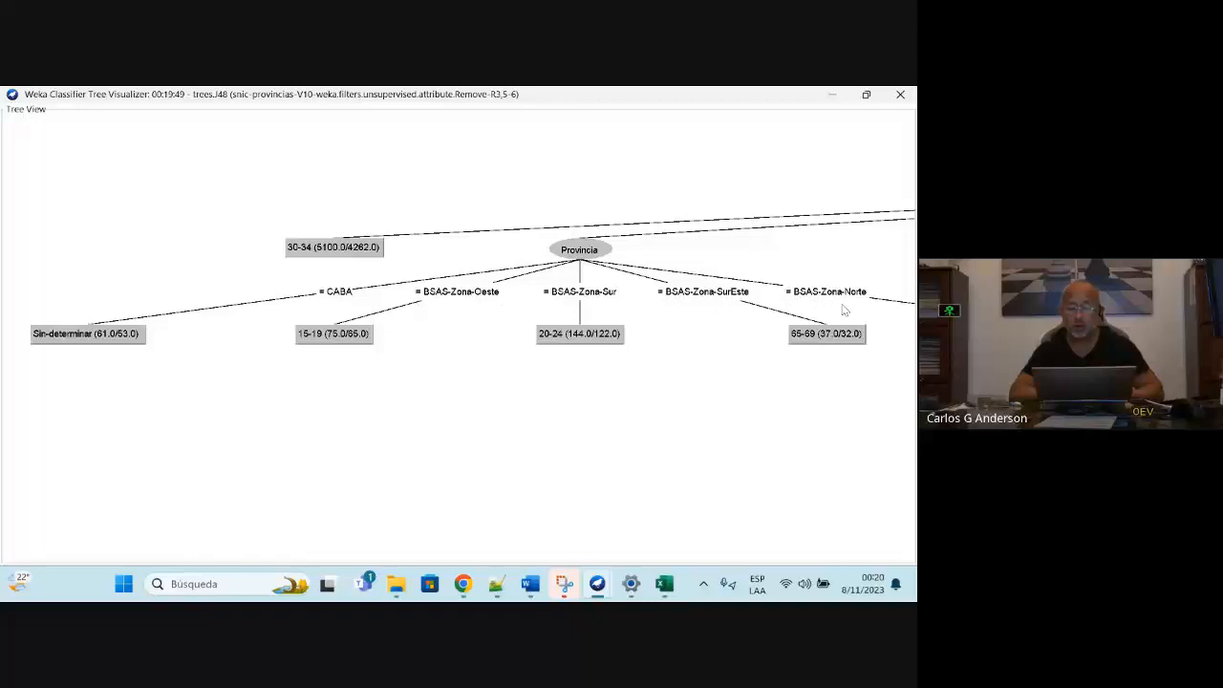
drag(844, 308, 522, 359)
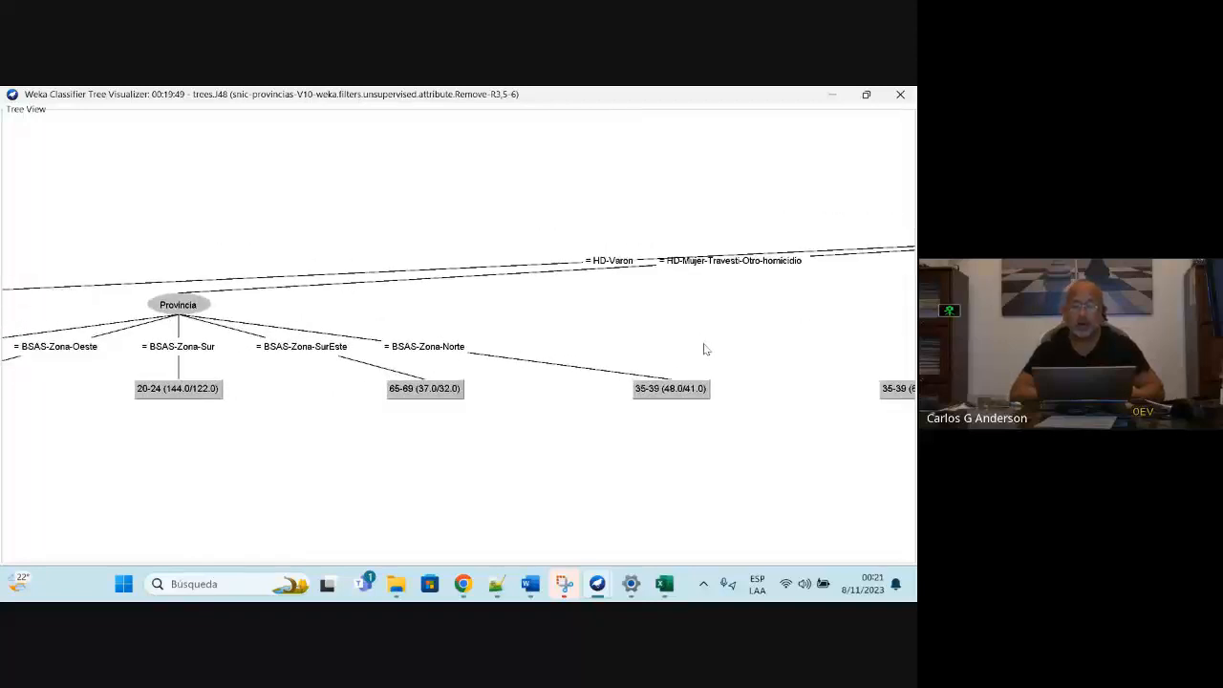
drag(704, 350, 478, 319)
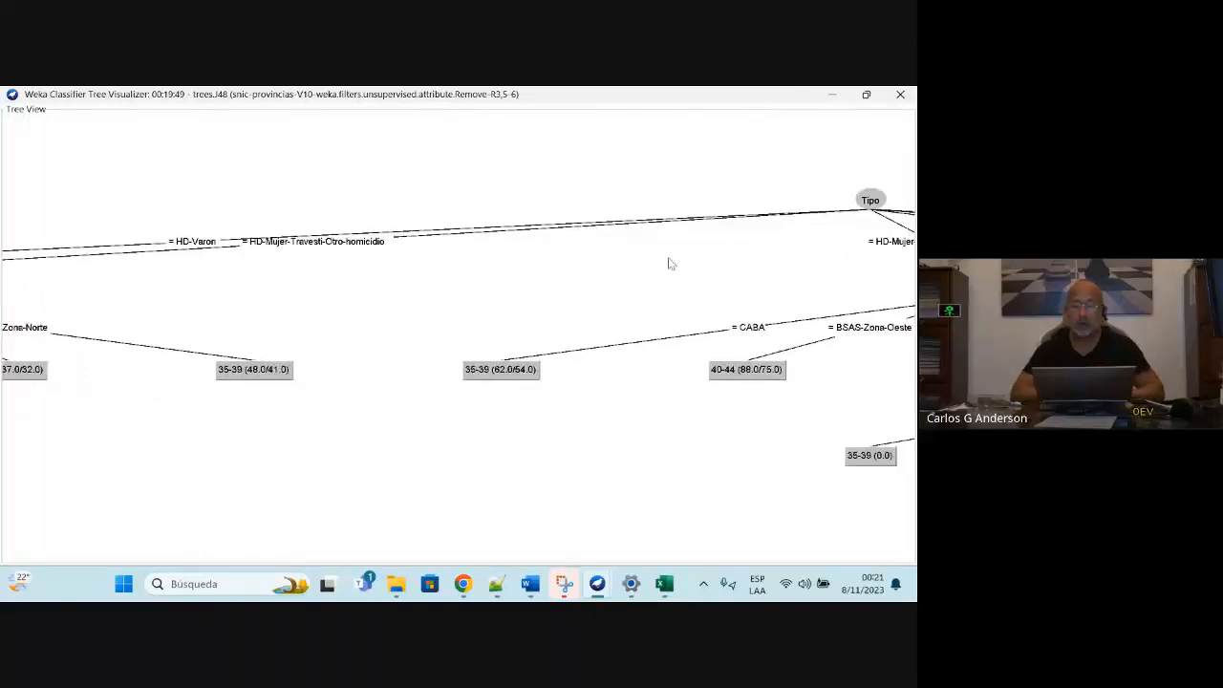
drag(652, 303, 276, 284)
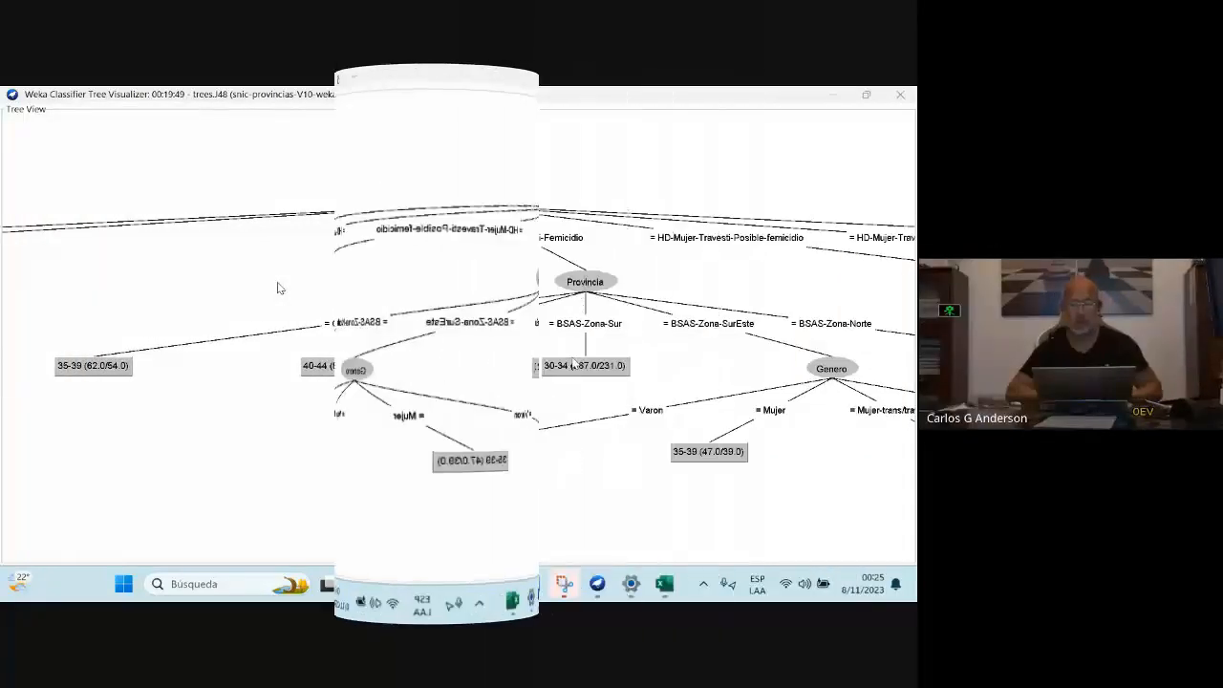